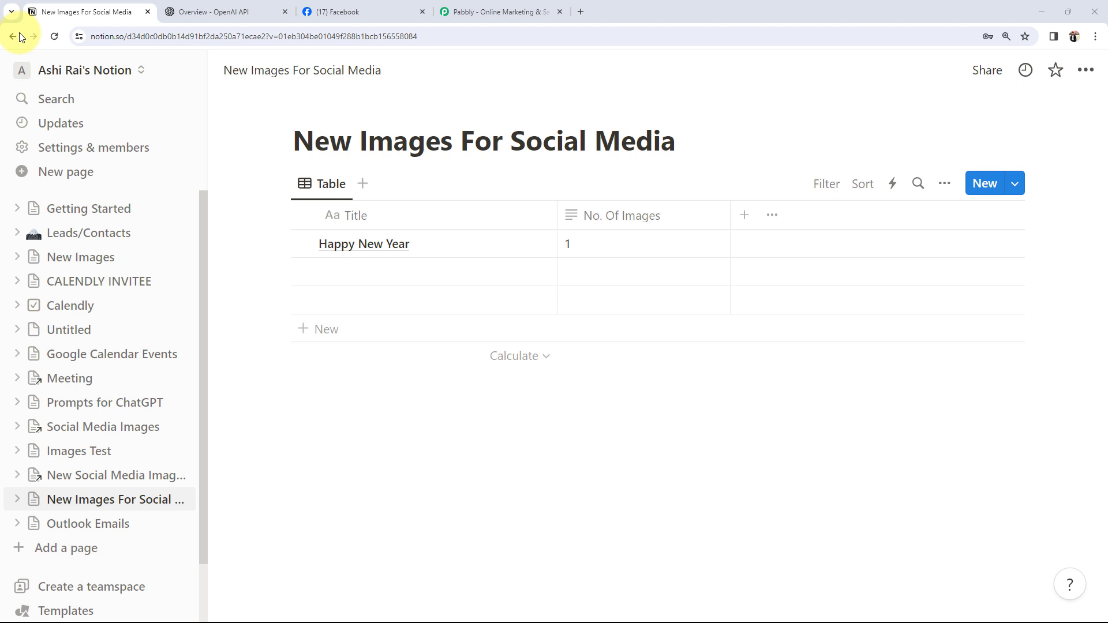
Step: Look over the OpenAI developer platform, the managed Facebook pages and the New Images For Social Media table in Notion
{"action": "left_click", "coordinate": [214, 11]}
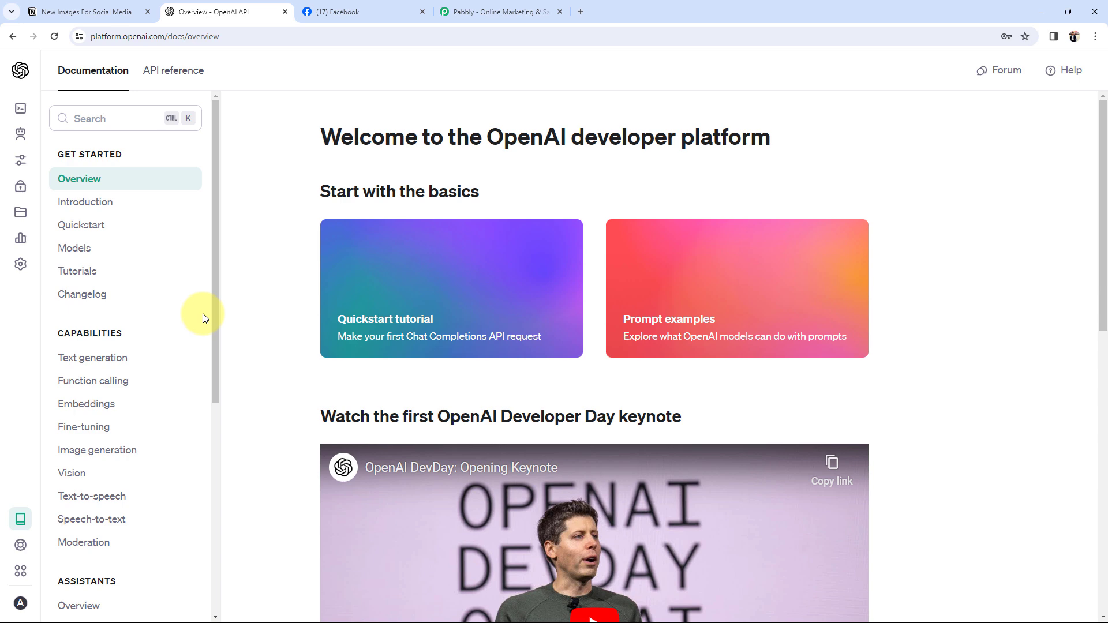
{"action": "left_click", "coordinate": [399, 12]}
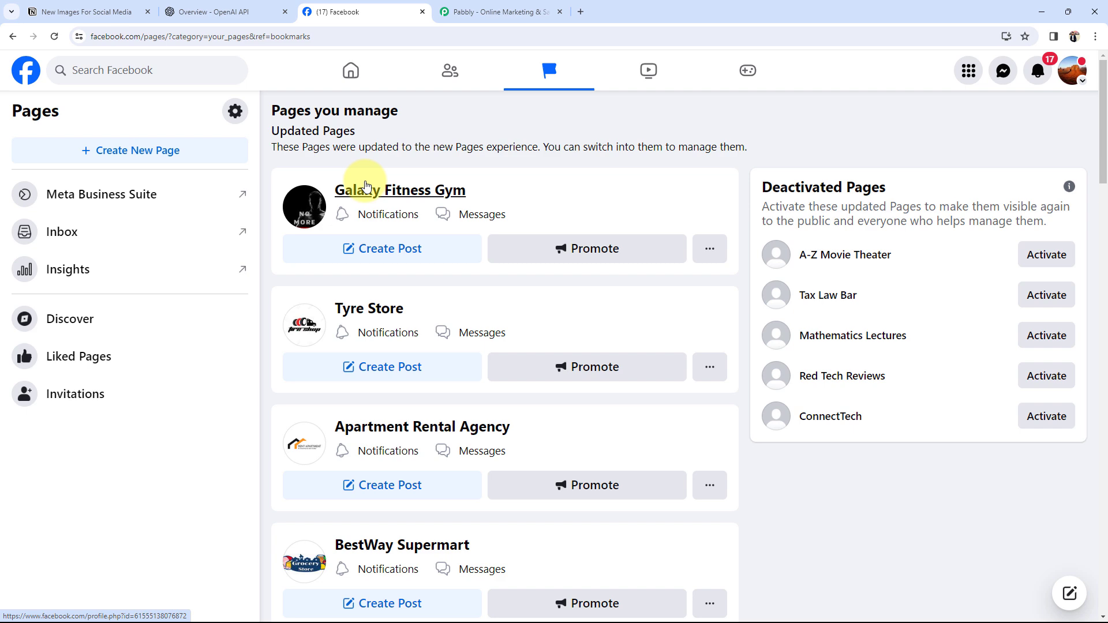
{"action": "left_click", "coordinate": [220, 11]}
{"action": "left_click", "coordinate": [137, 7]}
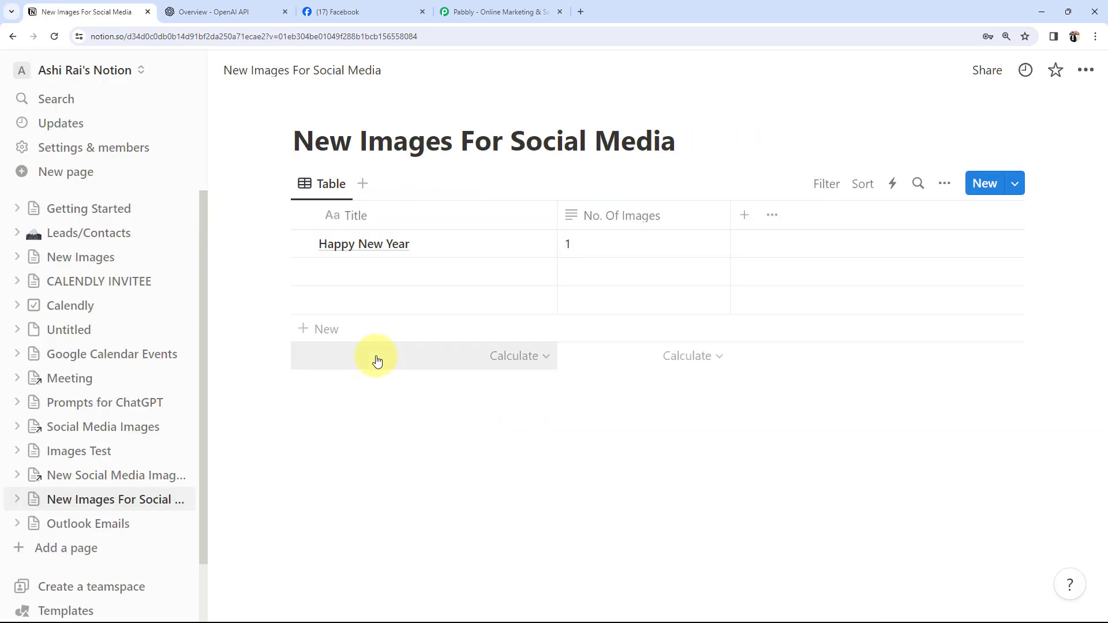
Step: Switch to the Pabbly website, sign in and open the Pabbly Connect dashboard
{"action": "left_click", "coordinate": [495, 12]}
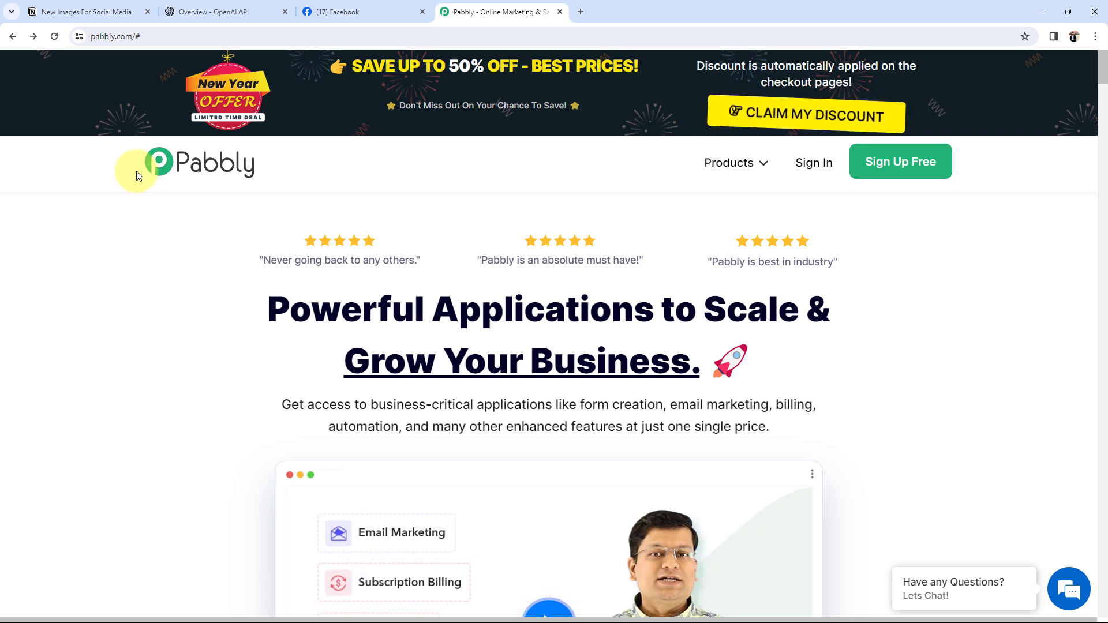
{"action": "left_click", "coordinate": [847, 164]}
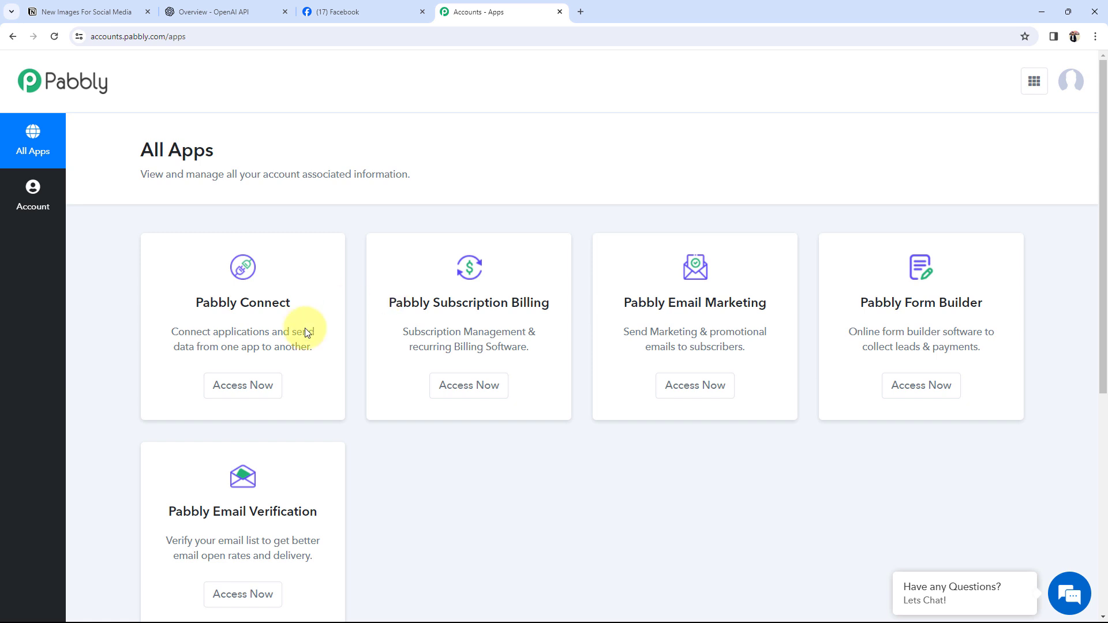
{"action": "left_click_drag", "start_coordinate": [194, 303], "coordinate": [291, 298]}
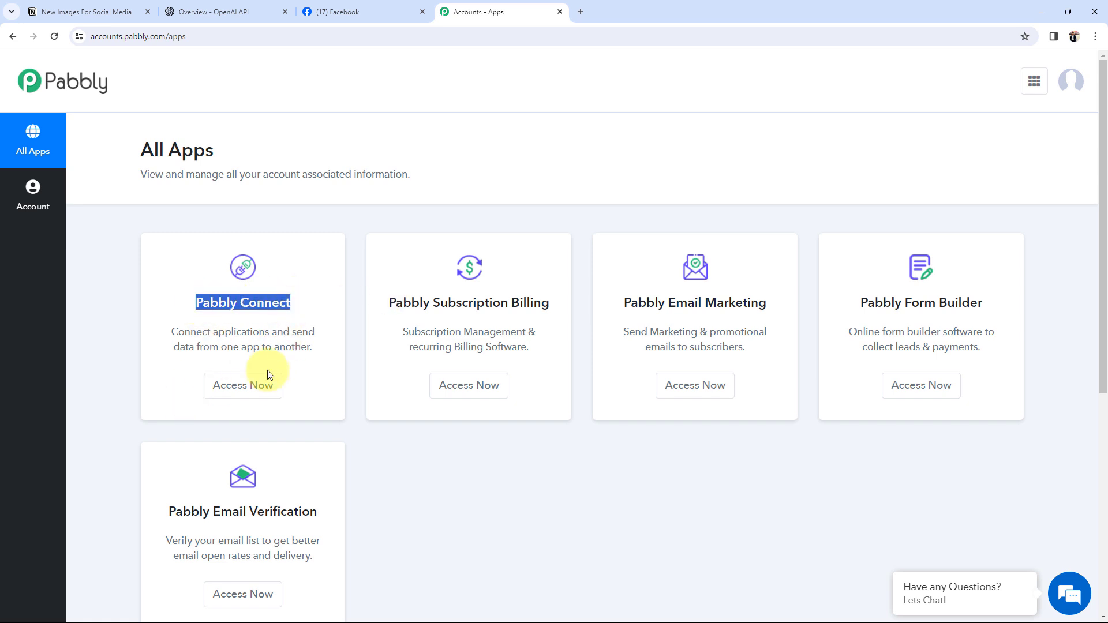
{"action": "left_click", "coordinate": [243, 385]}
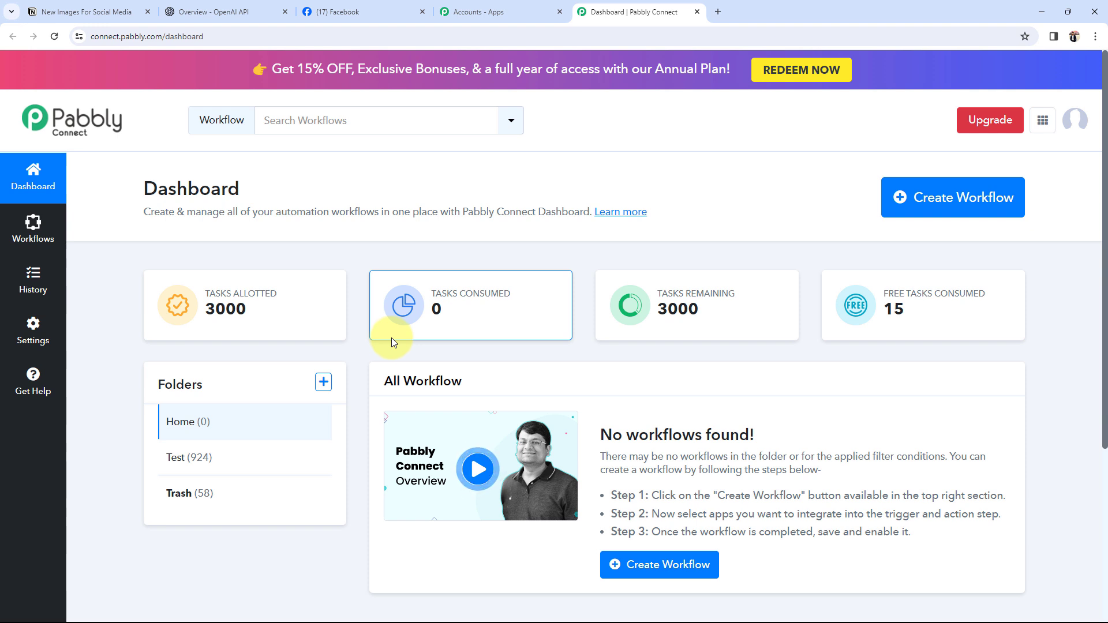
{"action": "left_click_drag", "start_coordinate": [144, 191], "coordinate": [247, 186]}
{"action": "left_click", "coordinate": [321, 185]}
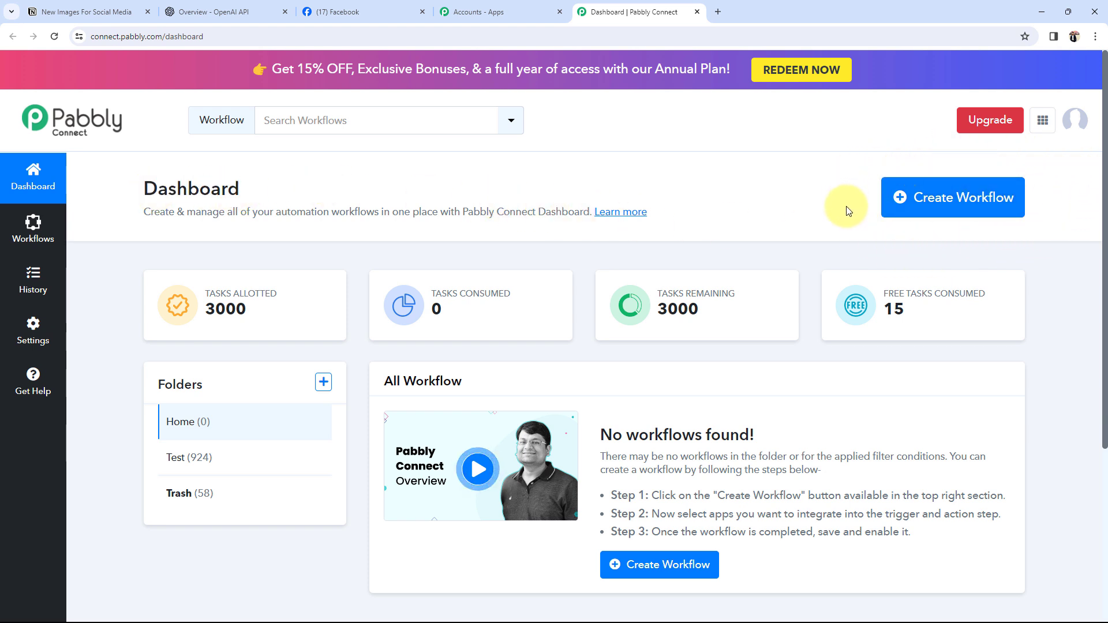
Step: Create a workflow named "Generate Images from Notion Using OpenAI & Share On Facebook Page" in the Home folder and collapse its trigger step
{"action": "left_click", "coordinate": [935, 198]}
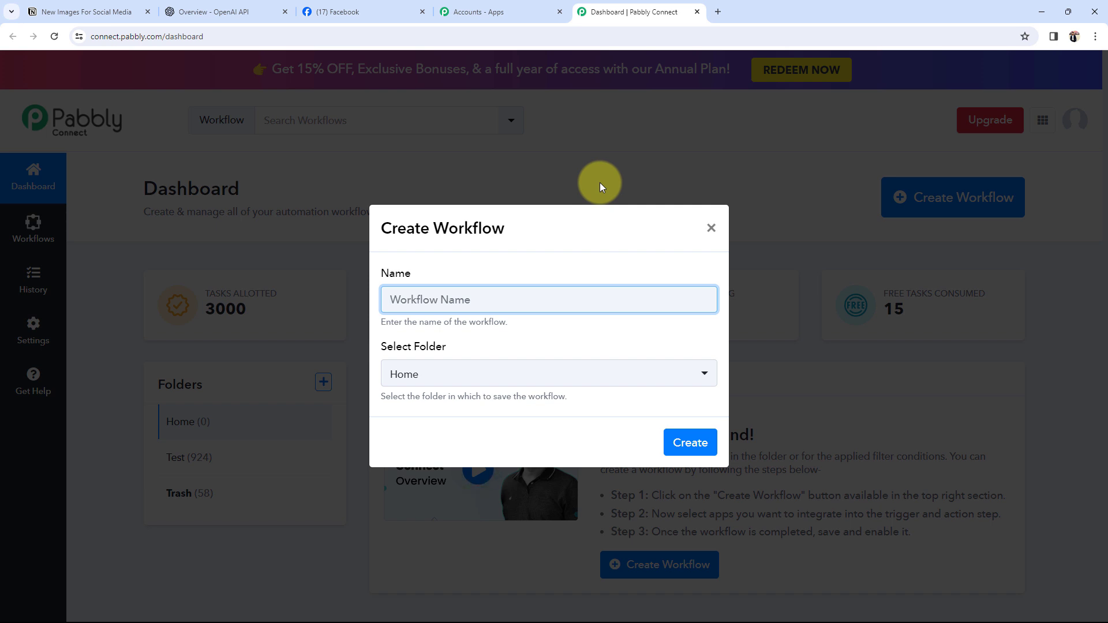
{"action": "key", "text": "ctrl+v"}
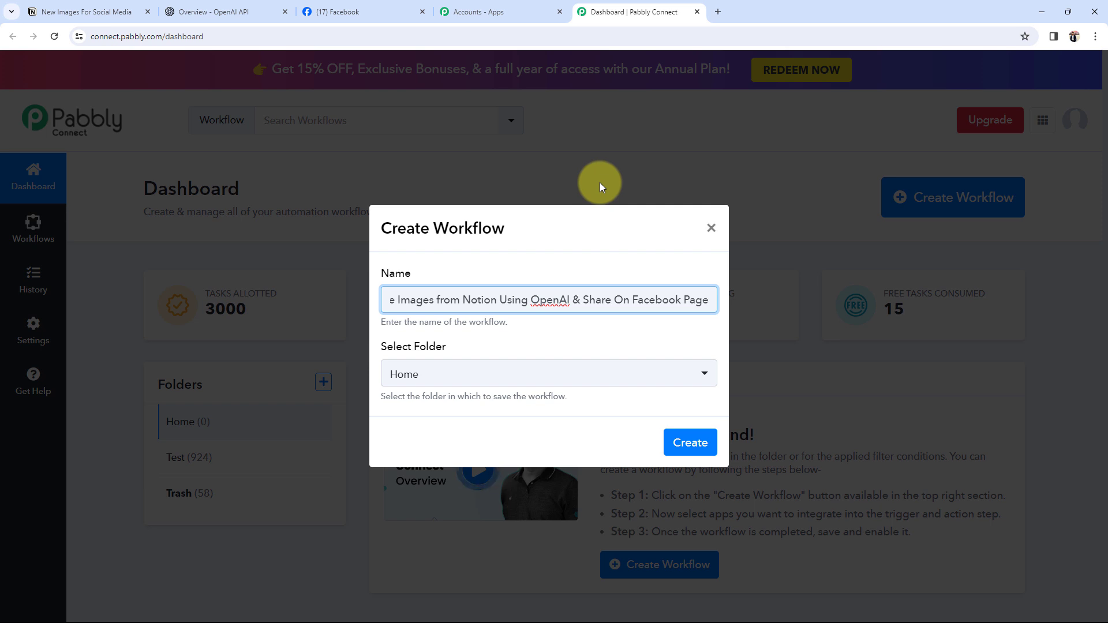
{"action": "key", "text": "Tab"}
{"action": "left_click", "coordinate": [467, 374]}
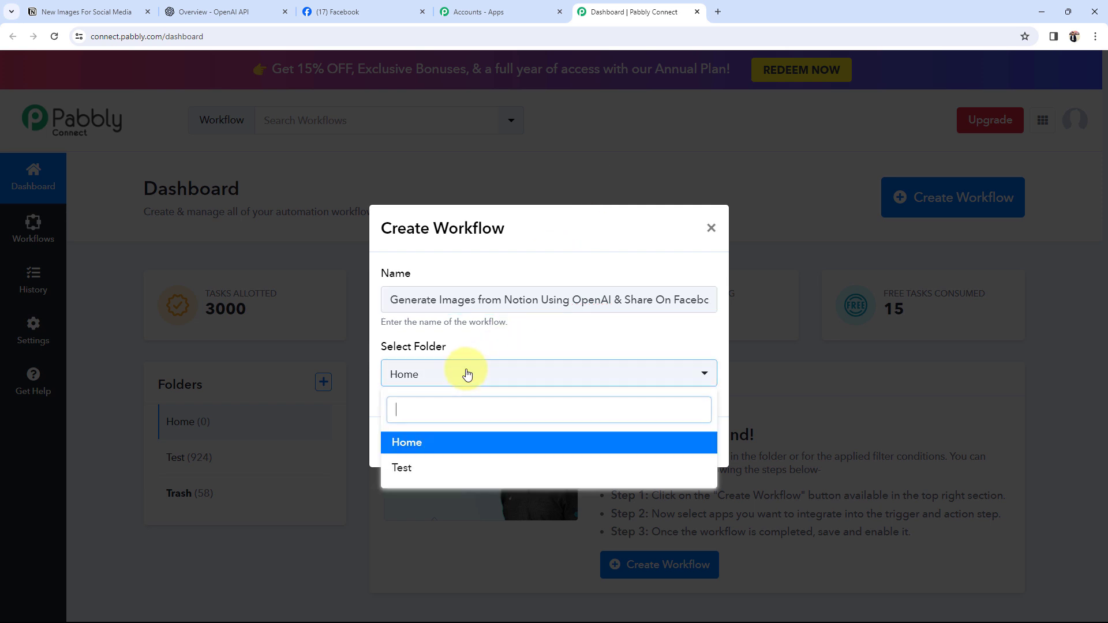
{"action": "left_click", "coordinate": [443, 448]}
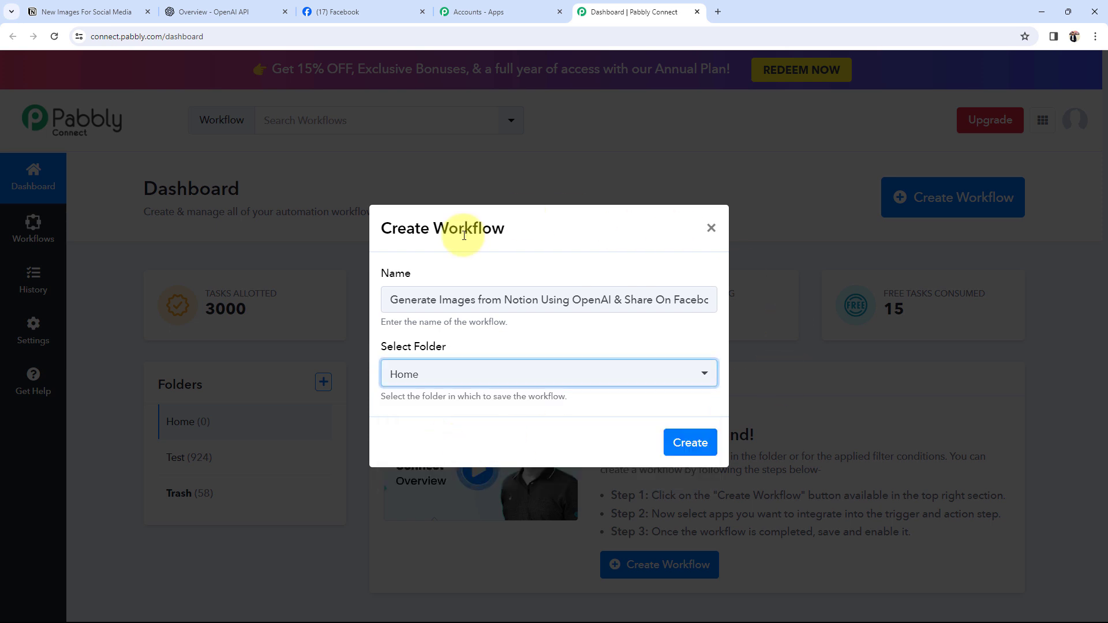
{"action": "left_click", "coordinate": [696, 442]}
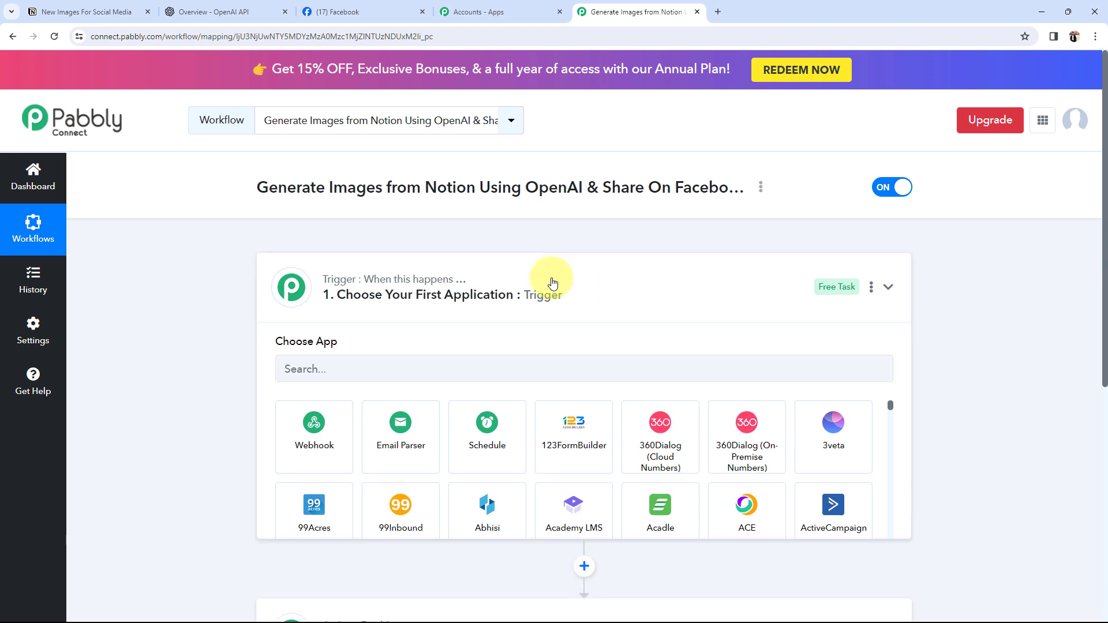
{"action": "left_click", "coordinate": [552, 283]}
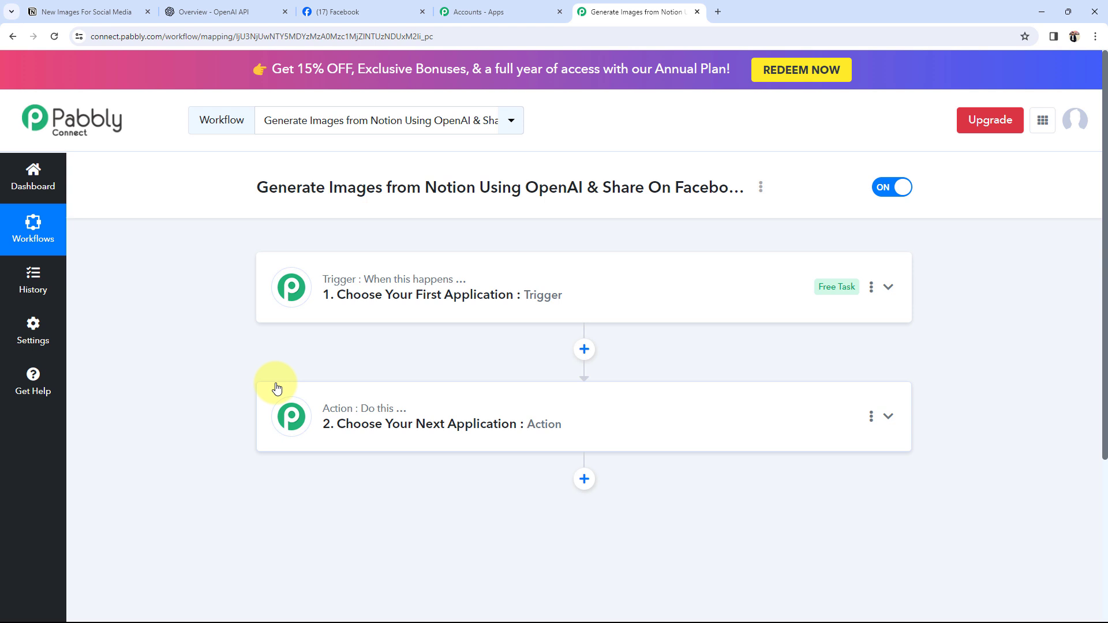
Step: Review the three services to connect: the Notion image table, the OpenAI platform and the Facebook pages list
{"action": "left_click", "coordinate": [86, 11]}
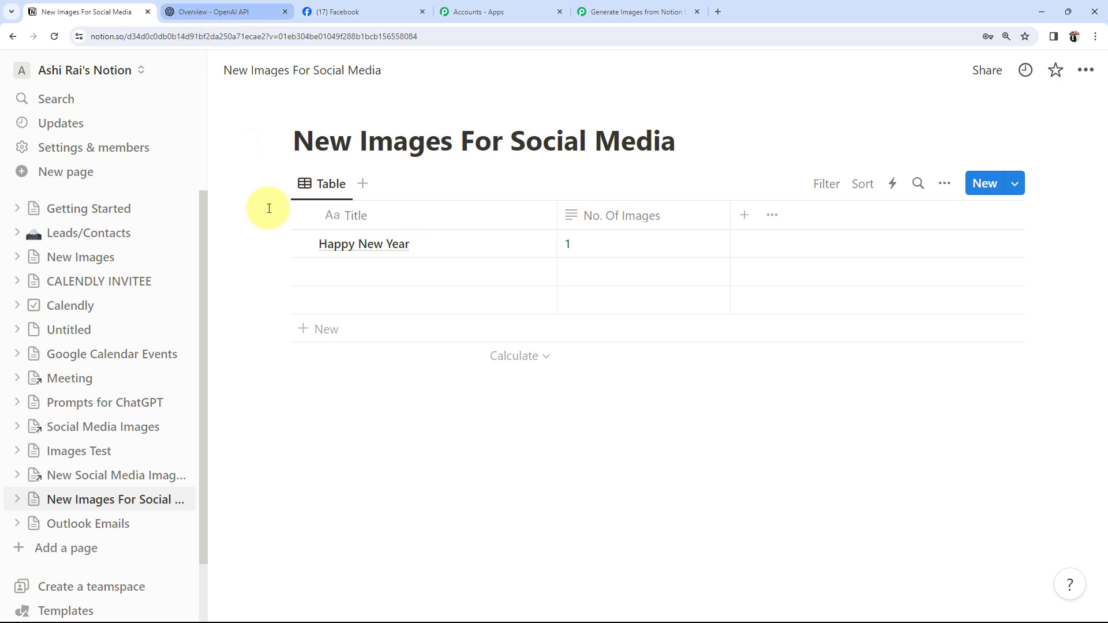
{"action": "left_click", "coordinate": [199, 13]}
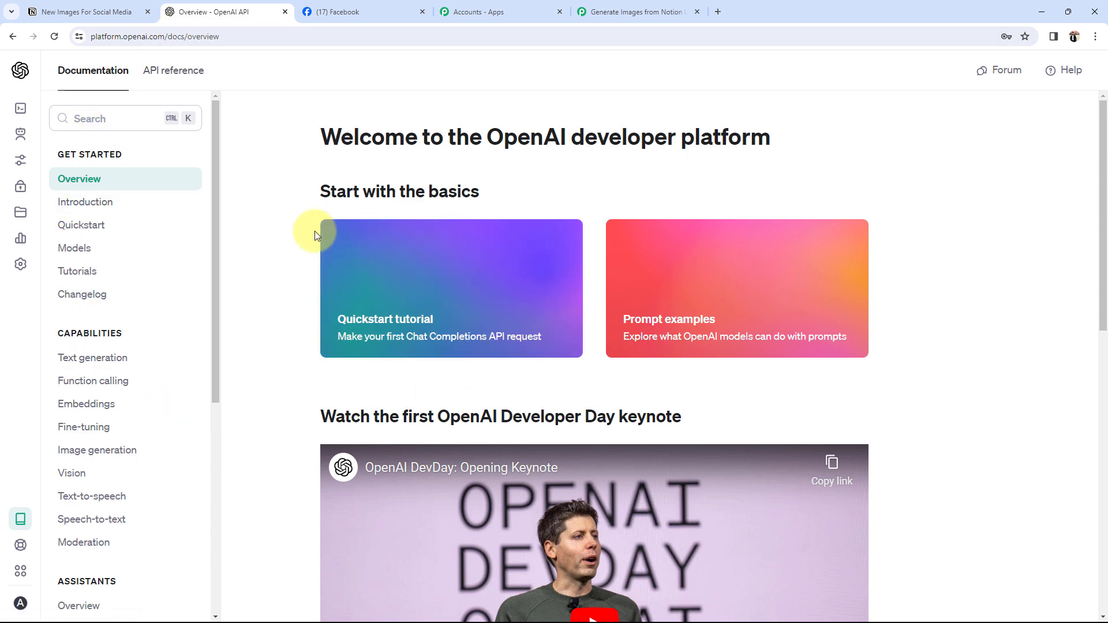
{"action": "left_click", "coordinate": [369, 8]}
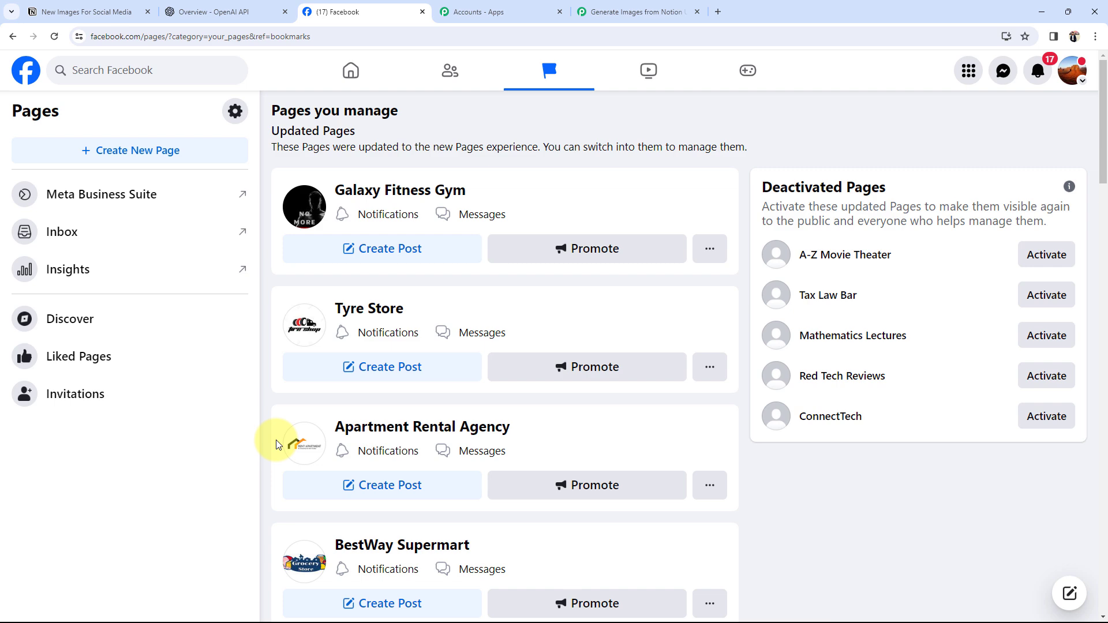
{"action": "left_click", "coordinate": [74, 12]}
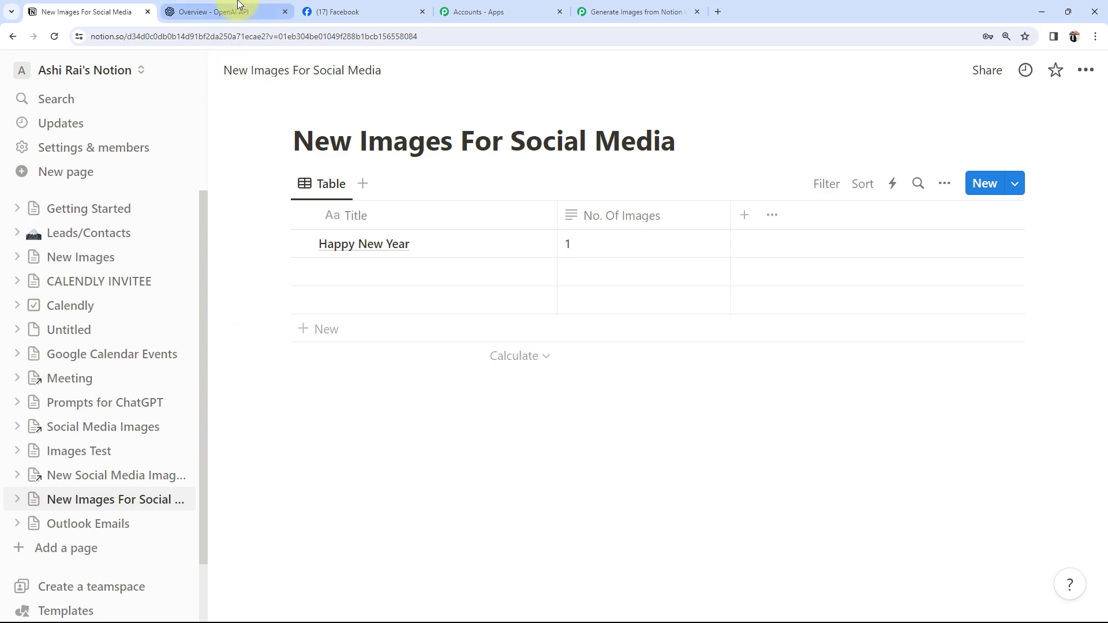
{"action": "left_click", "coordinate": [270, 10]}
{"action": "left_click", "coordinate": [325, 6]}
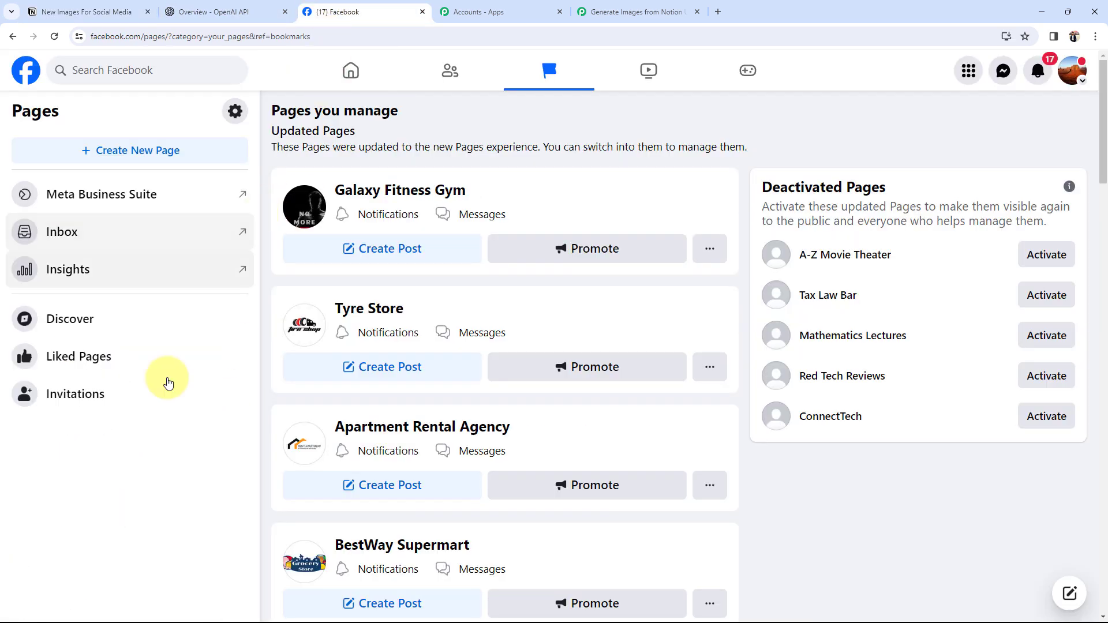
Step: Return to the Pabbly Connect workflow and set its trigger to Notion with the New Database Item event
{"action": "left_click", "coordinate": [607, 7]}
{"action": "left_click", "coordinate": [347, 298]}
{"action": "left_click", "coordinate": [329, 371]}
{"action": "type", "text": "noti"}
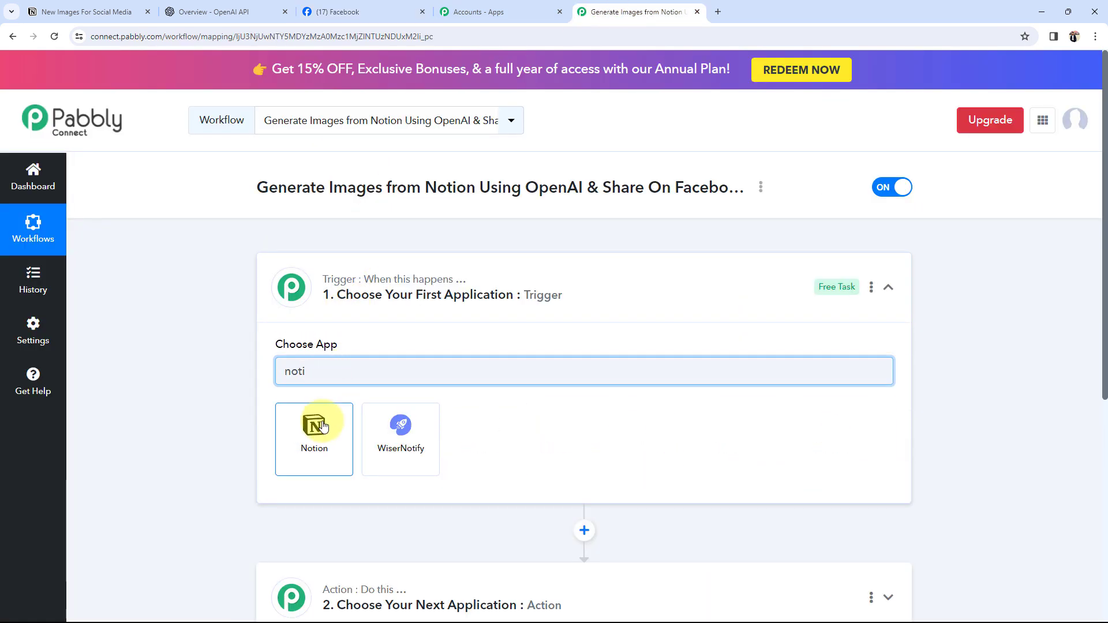
{"action": "left_click", "coordinate": [322, 426]}
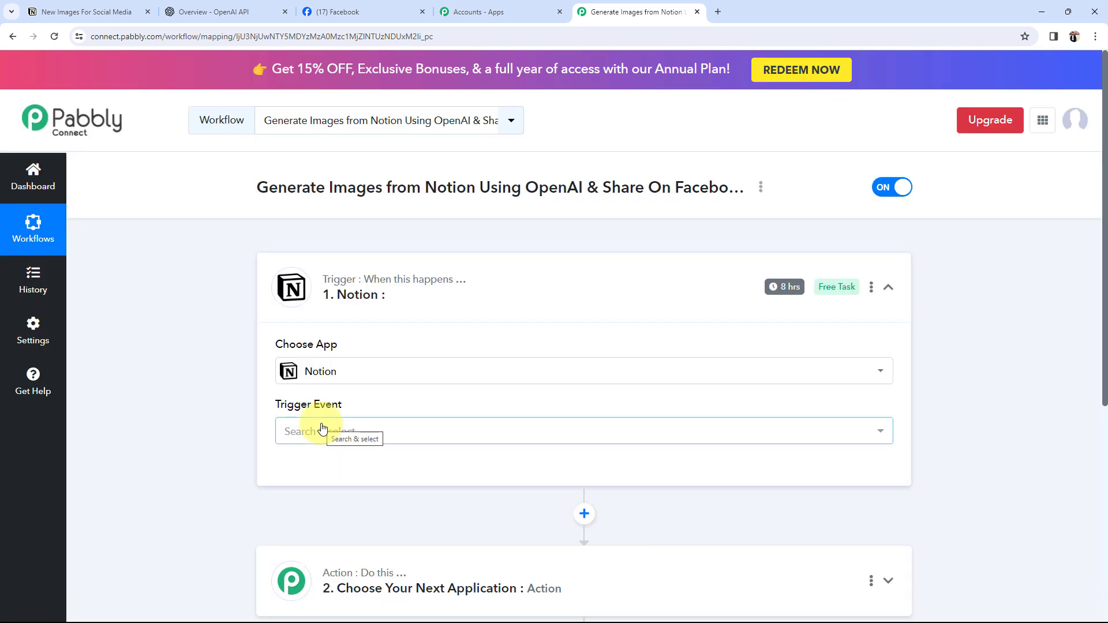
{"action": "left_click", "coordinate": [323, 428]}
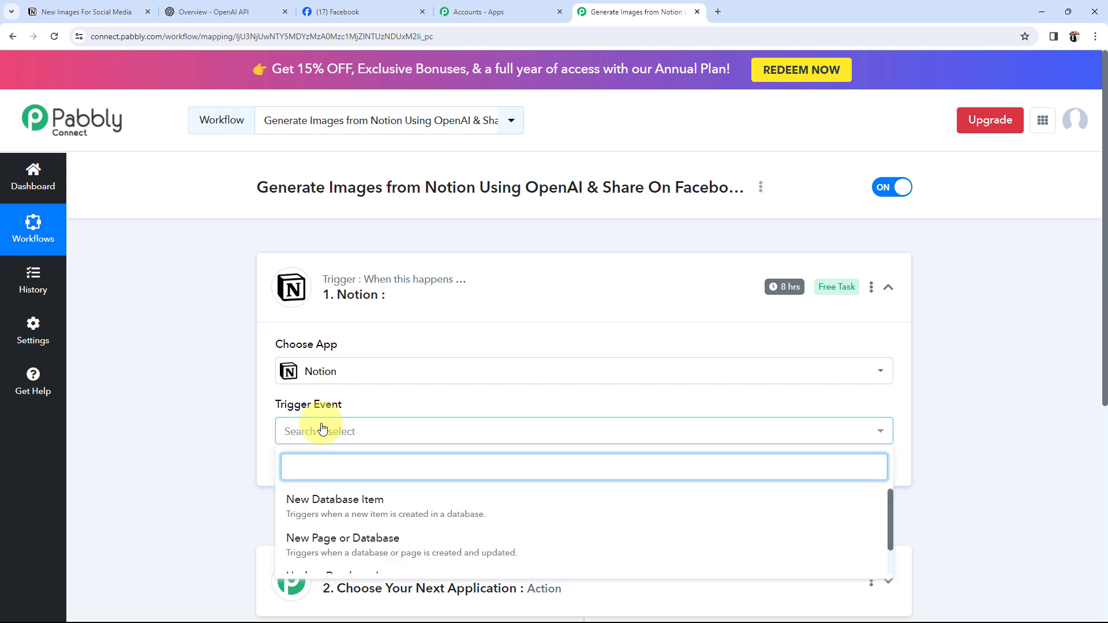
{"action": "left_click", "coordinate": [327, 504]}
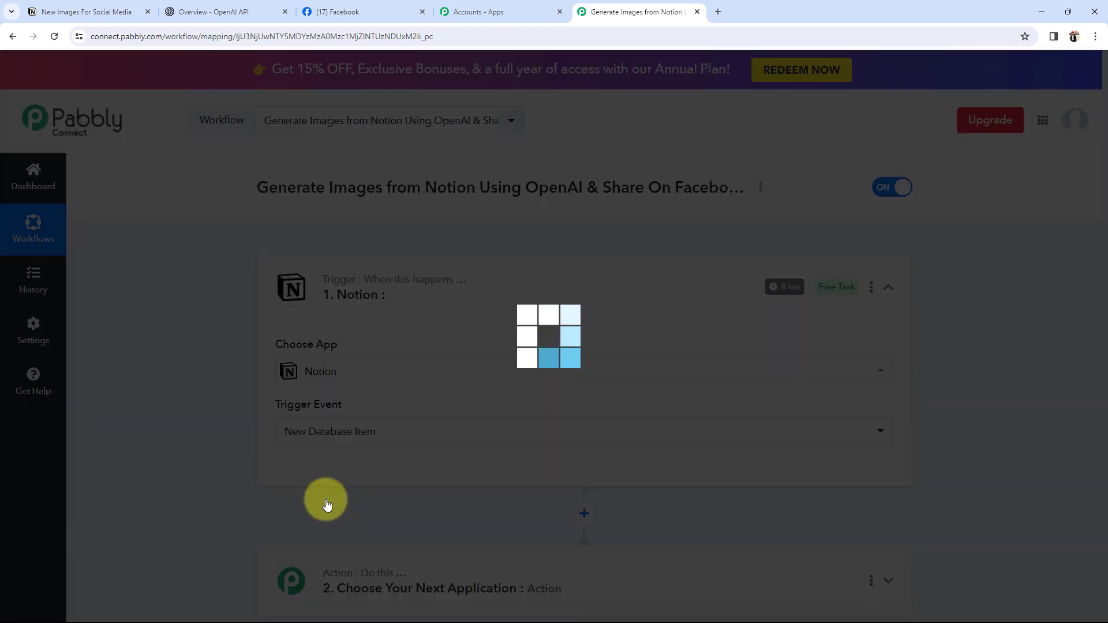
Step: Examine the Notion table where new items are added, entering and leaving the empty title cell below Happy New Year
{"action": "left_click", "coordinate": [75, 10]}
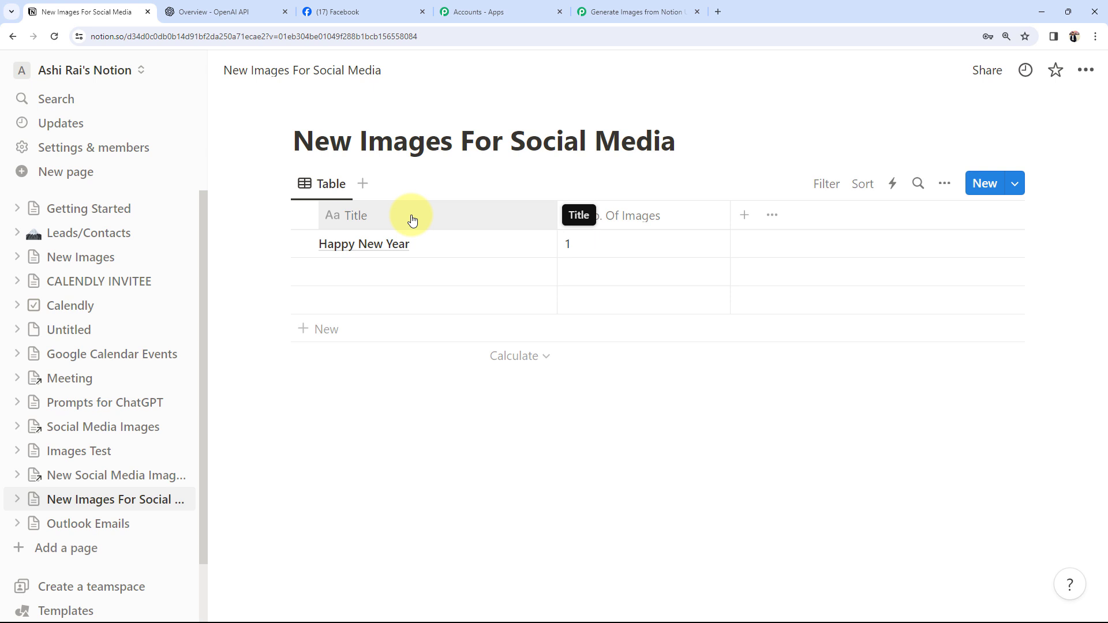
{"action": "left_click", "coordinate": [352, 274]}
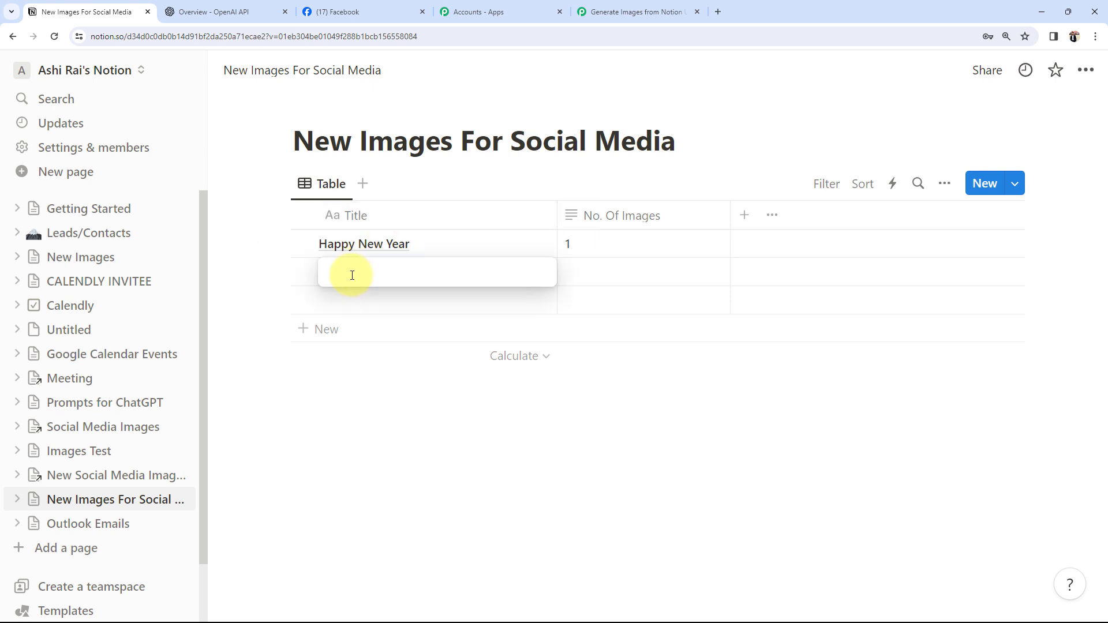
{"action": "key", "text": "Escape"}
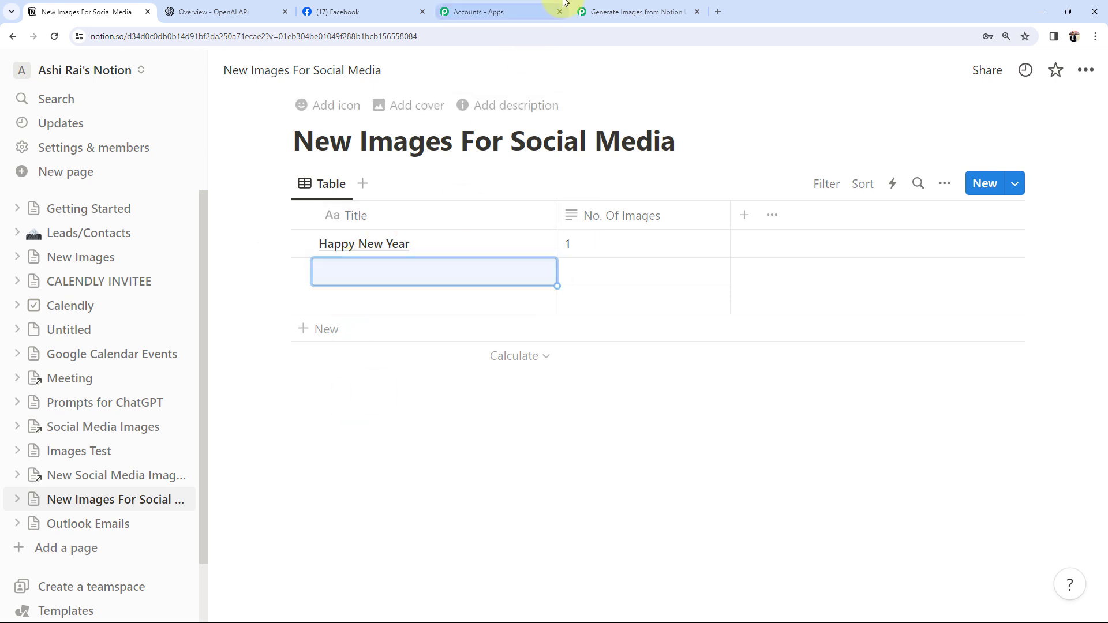
Step: Back in Pabbly Connect, set the workflow's first action to OpenAI (ChatGPT, DALL-E) with the Generate Image (DALL-E) event
{"action": "left_click", "coordinate": [635, 12]}
{"action": "scroll", "coordinate": [183, 414], "scroll_direction": "down", "scroll_amount": 4}
{"action": "left_click", "coordinate": [434, 384]}
{"action": "left_click", "coordinate": [293, 299]}
{"action": "type", "text": "open"}
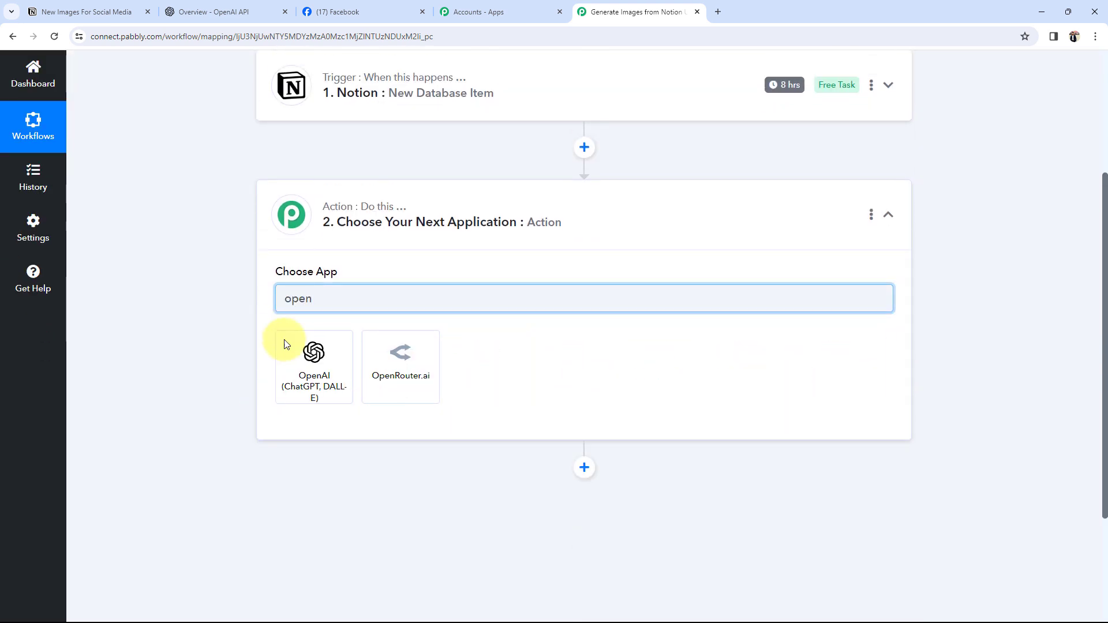
{"action": "left_click", "coordinate": [284, 362]}
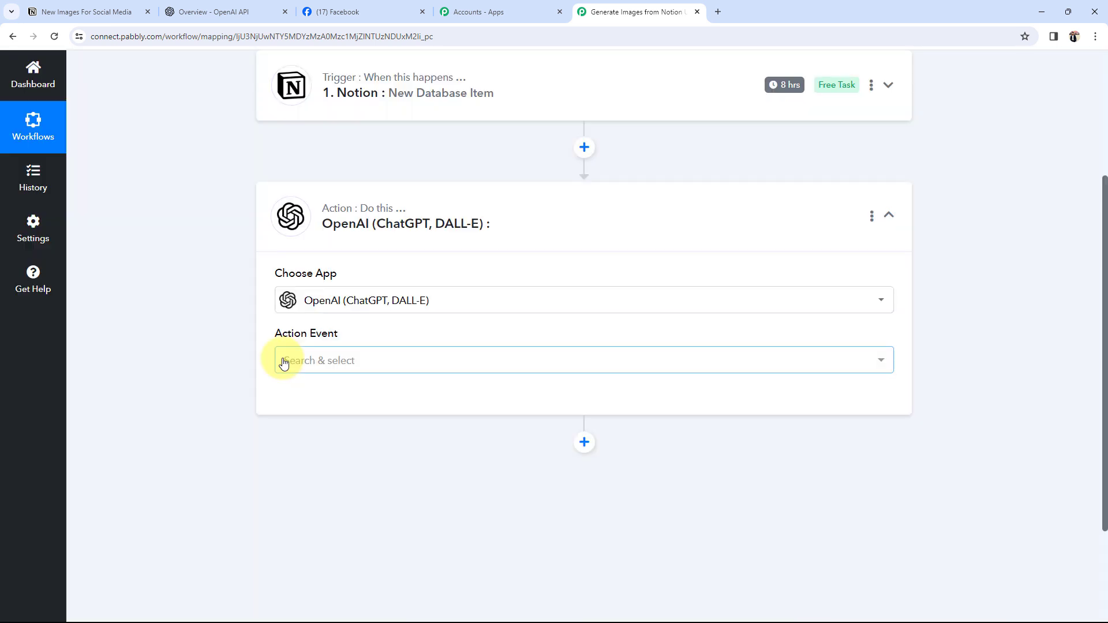
{"action": "left_click", "coordinate": [284, 363]}
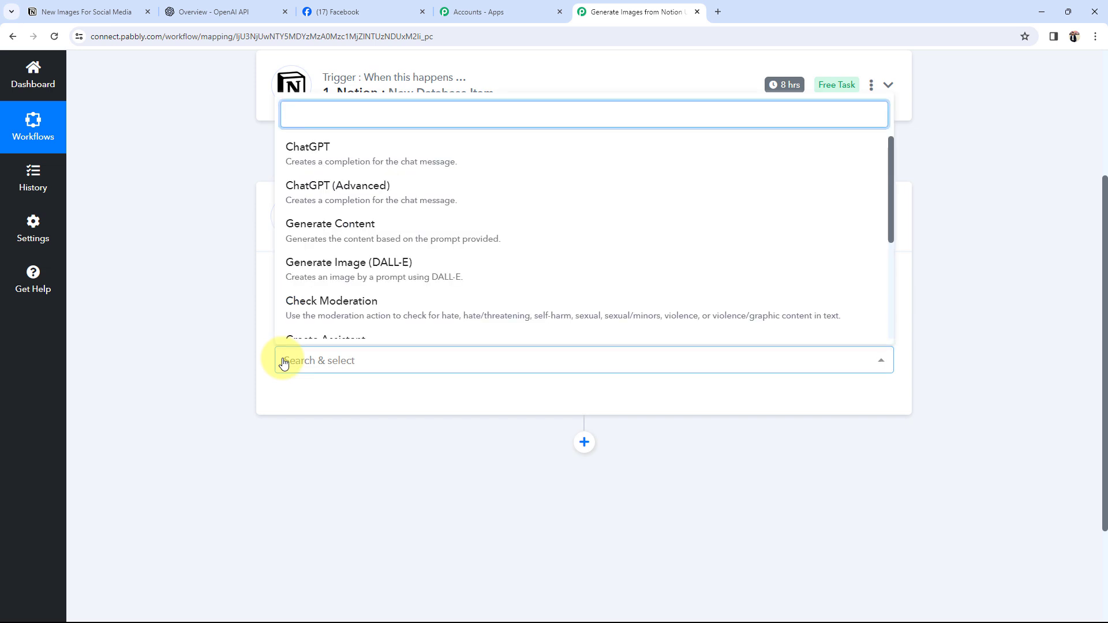
{"action": "left_click", "coordinate": [313, 266]}
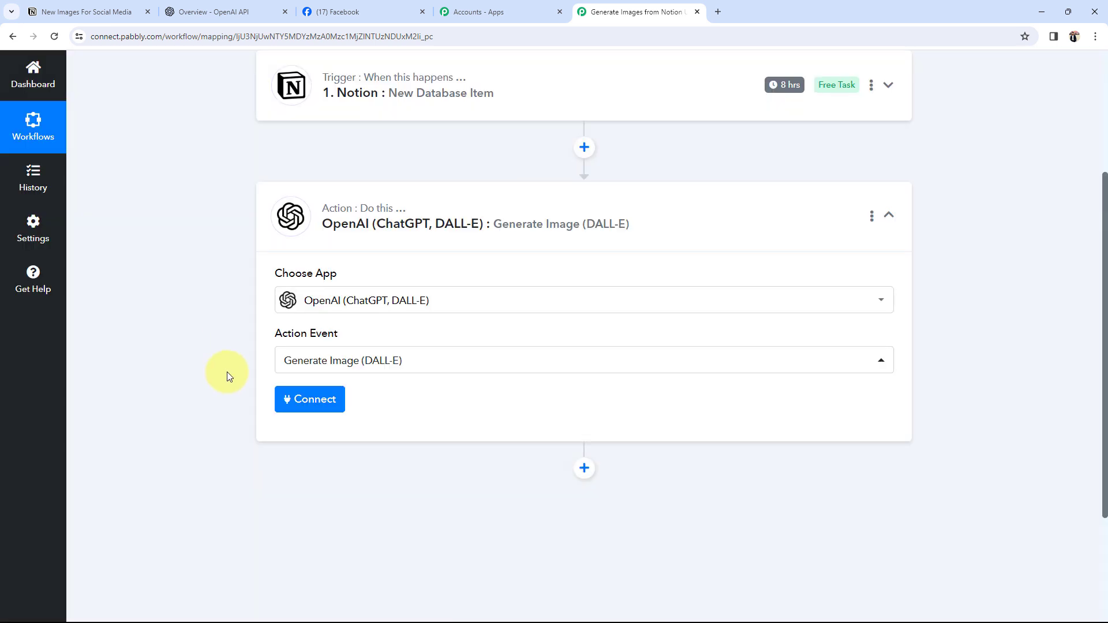
Step: Add a second action after the OpenAI step using Facebook Pages with the Create Page Post event, and collapse it
{"action": "left_click", "coordinate": [584, 469]}
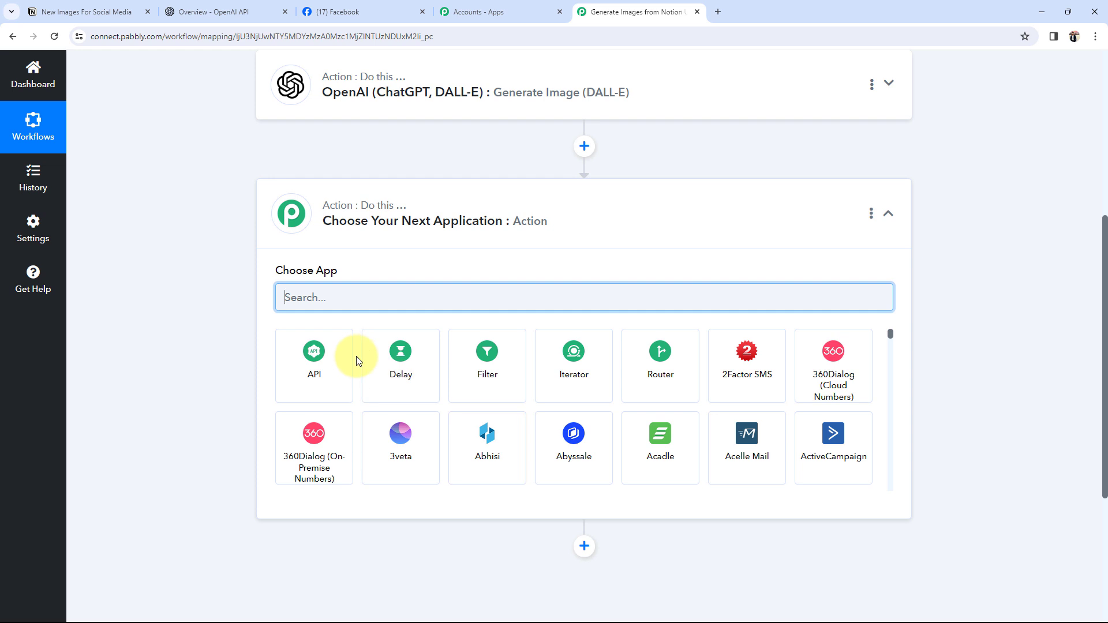
{"action": "type", "text": "face"}
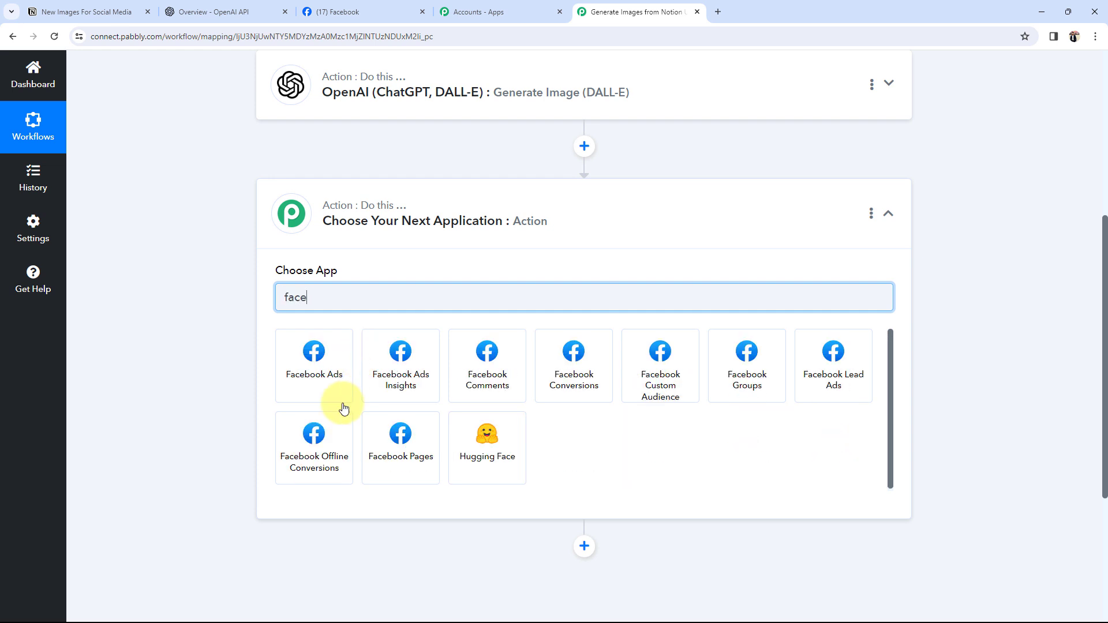
{"action": "left_click", "coordinate": [463, 459]}
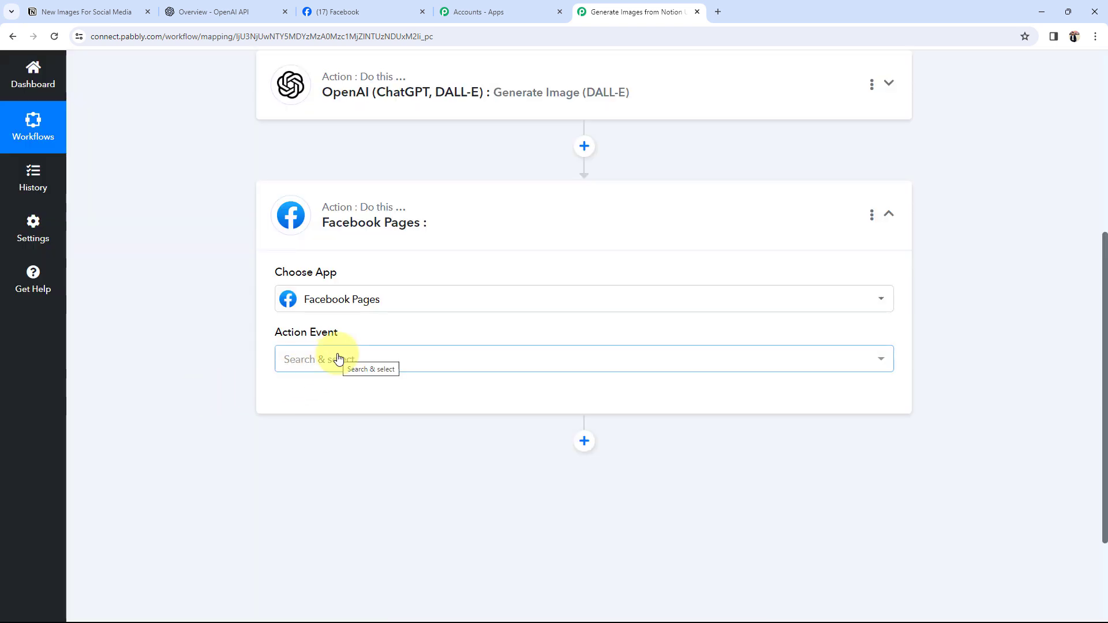
{"action": "left_click", "coordinate": [339, 358]}
{"action": "left_click", "coordinate": [324, 550]}
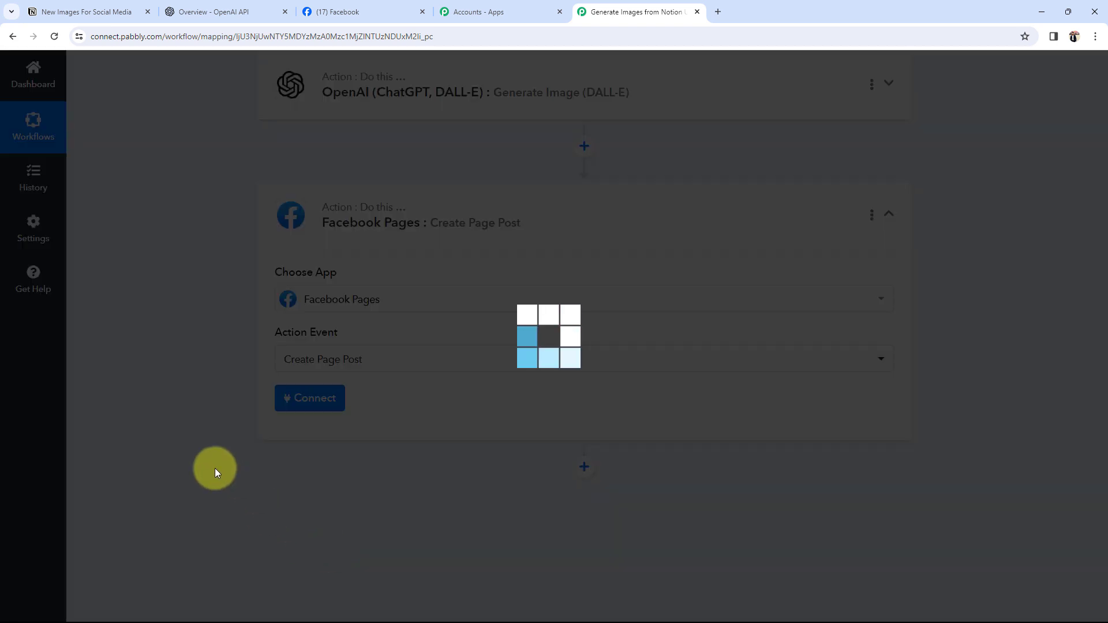
{"action": "left_click", "coordinate": [362, 245]}
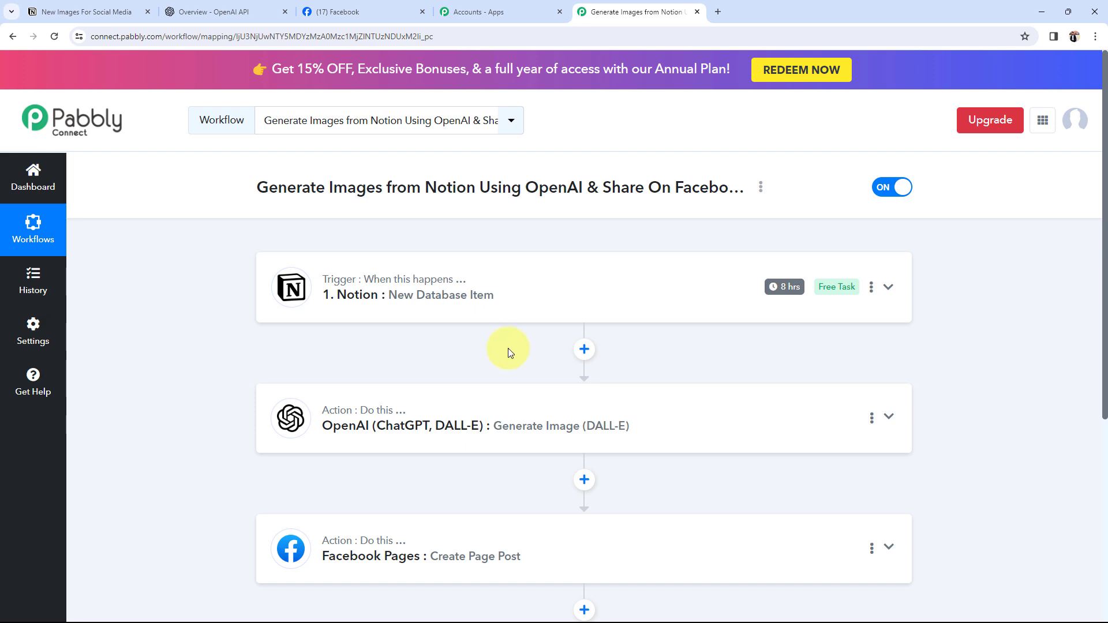
Step: Start a new Notion connection for the New Database Item trigger and continue to the selection of pages Pabbly Connect may access
{"action": "left_click", "coordinate": [467, 312]}
{"action": "left_click", "coordinate": [312, 472]}
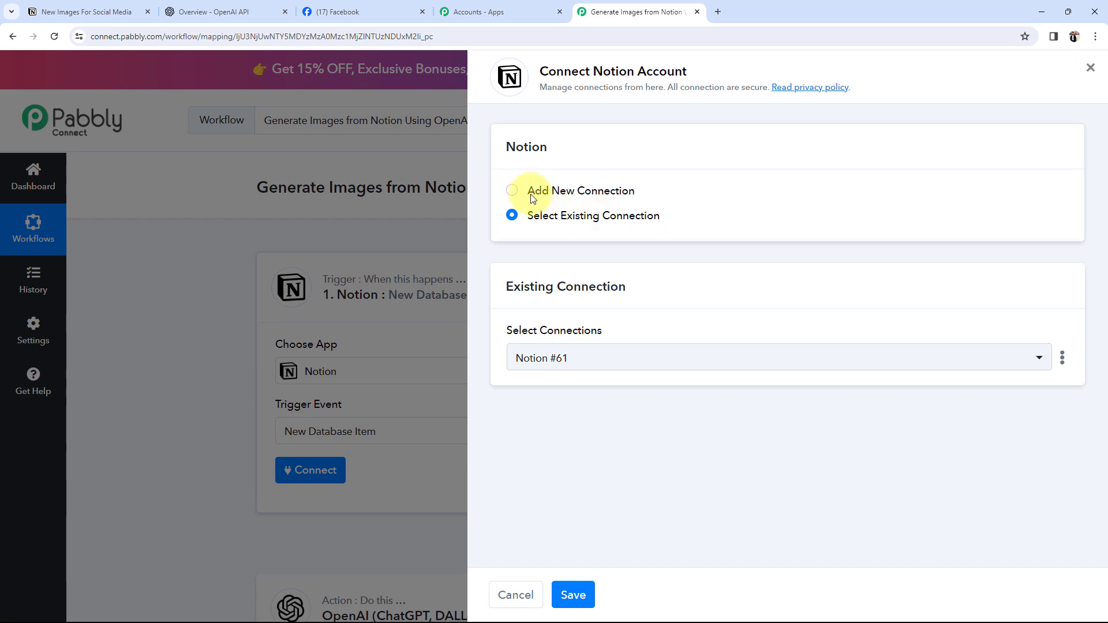
{"action": "left_click", "coordinate": [512, 191]}
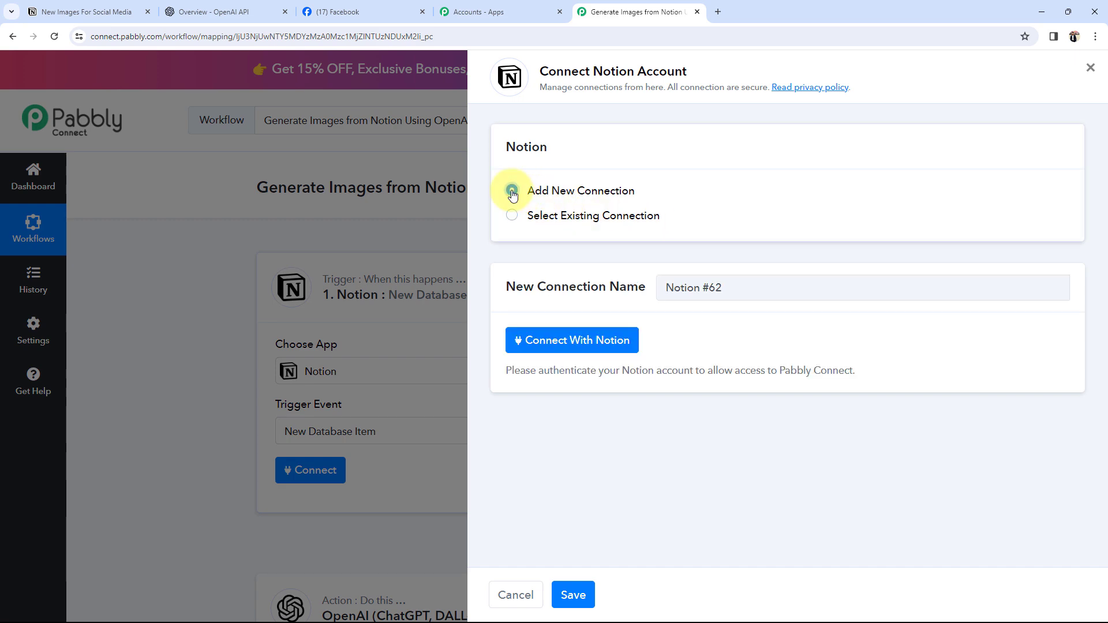
{"action": "left_click", "coordinate": [522, 343]}
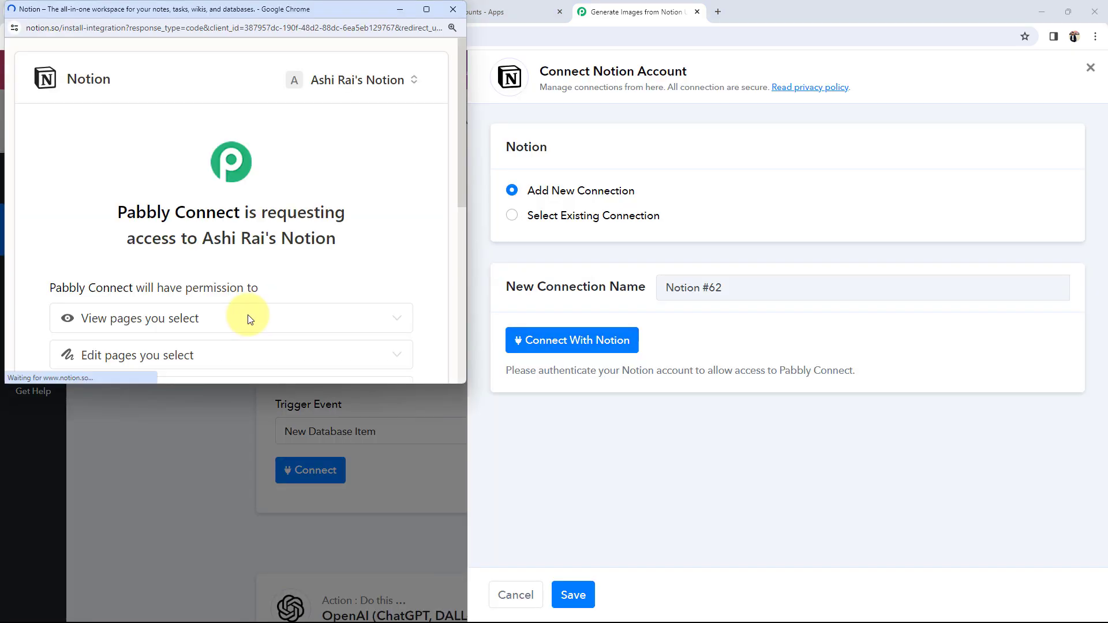
{"action": "scroll", "coordinate": [230, 224], "scroll_direction": "down", "scroll_amount": 6}
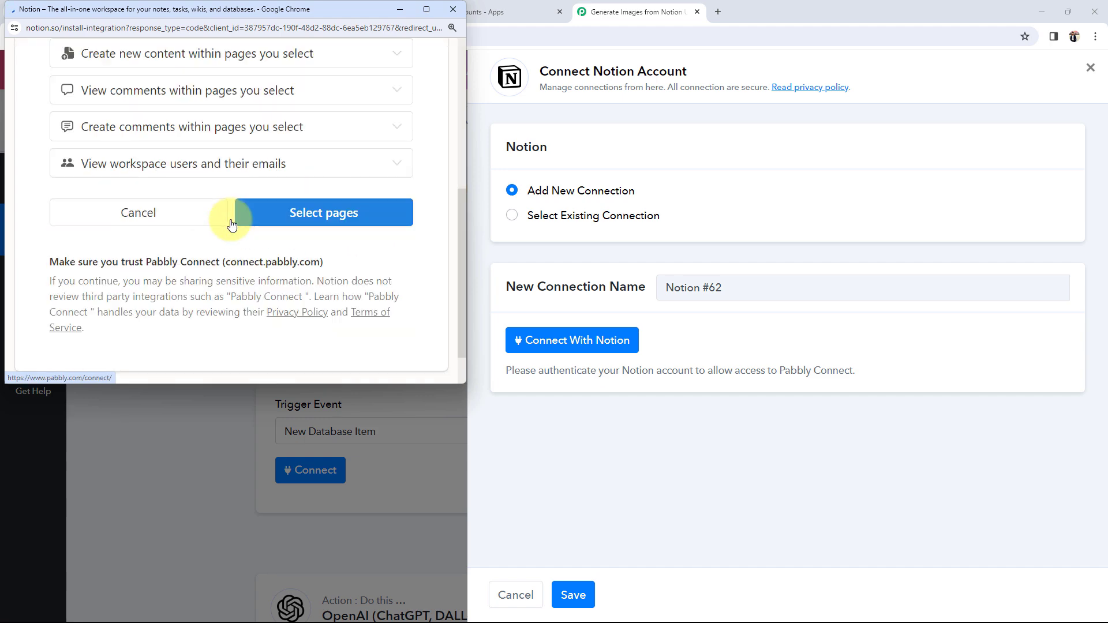
{"action": "left_click", "coordinate": [335, 202]}
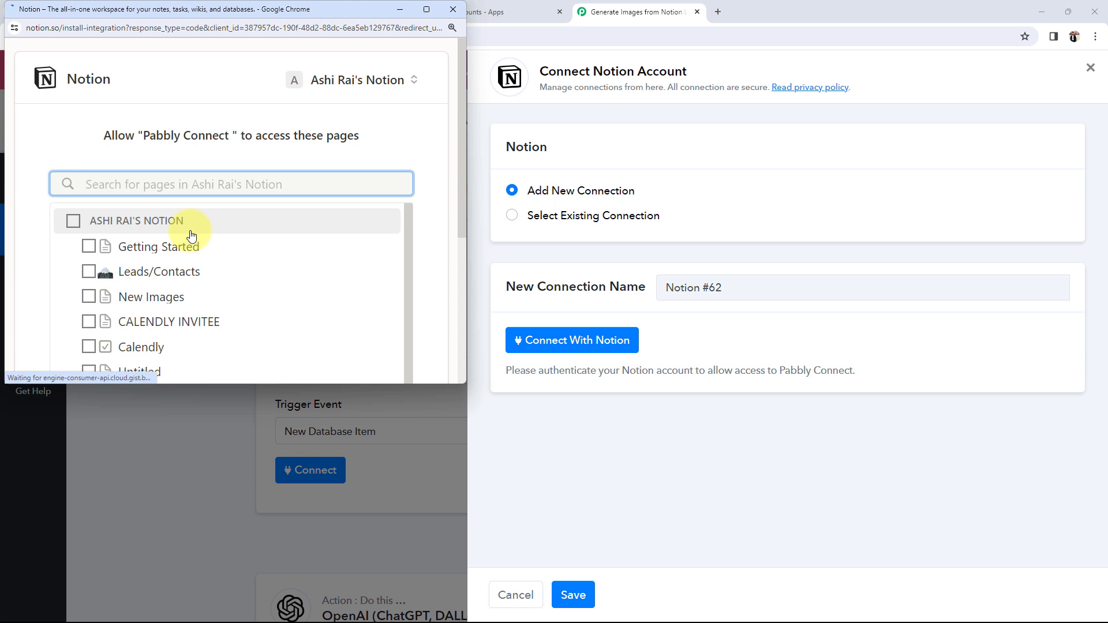
Step: Grant Pabbly Connect access to only the New Images For Social Media page in Notion
{"action": "left_click", "coordinate": [70, 225]}
{"action": "left_click", "coordinate": [69, 224]}
{"action": "scroll", "coordinate": [131, 260], "scroll_direction": "down", "scroll_amount": 5}
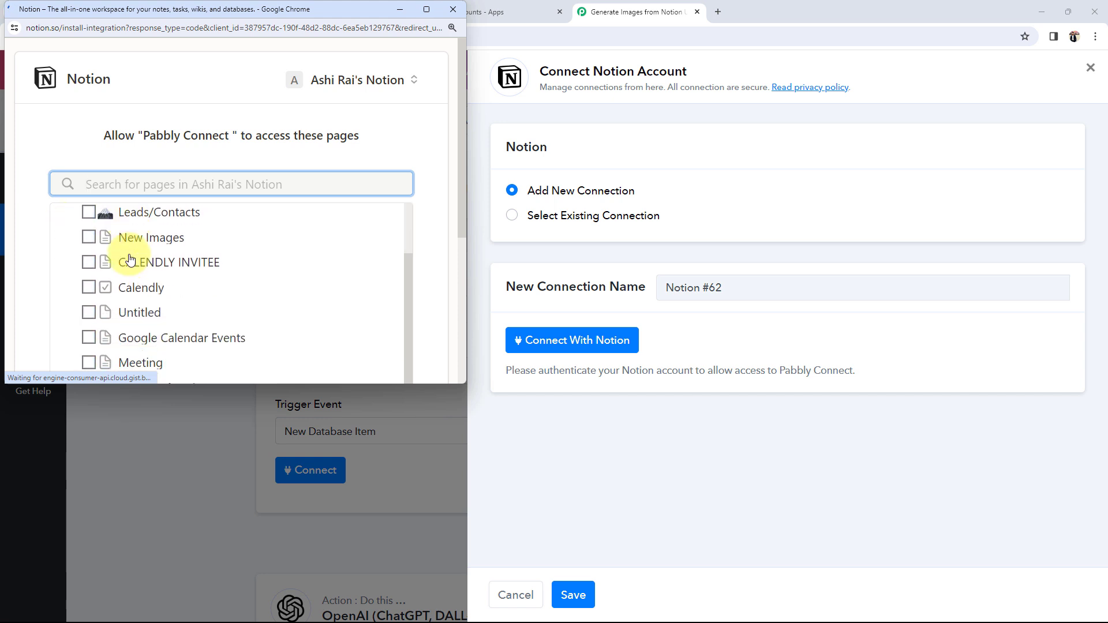
{"action": "scroll", "coordinate": [131, 260], "scroll_direction": "down", "scroll_amount": 3}
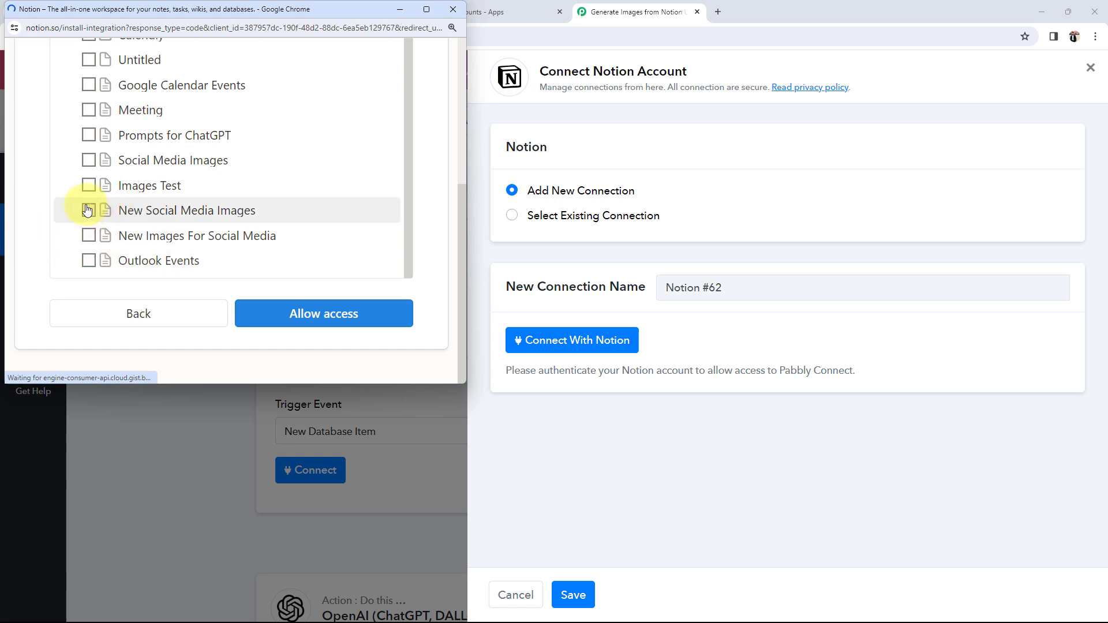
{"action": "left_click", "coordinate": [88, 236]}
{"action": "scroll", "coordinate": [209, 278], "scroll_direction": "down", "scroll_amount": 8}
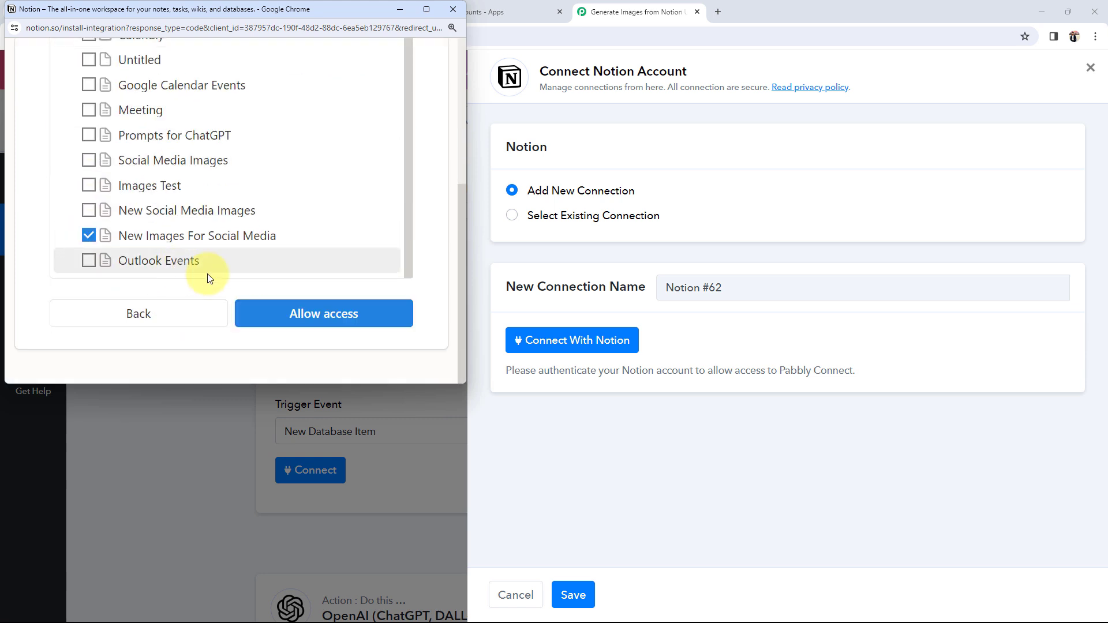
{"action": "left_click", "coordinate": [245, 313]}
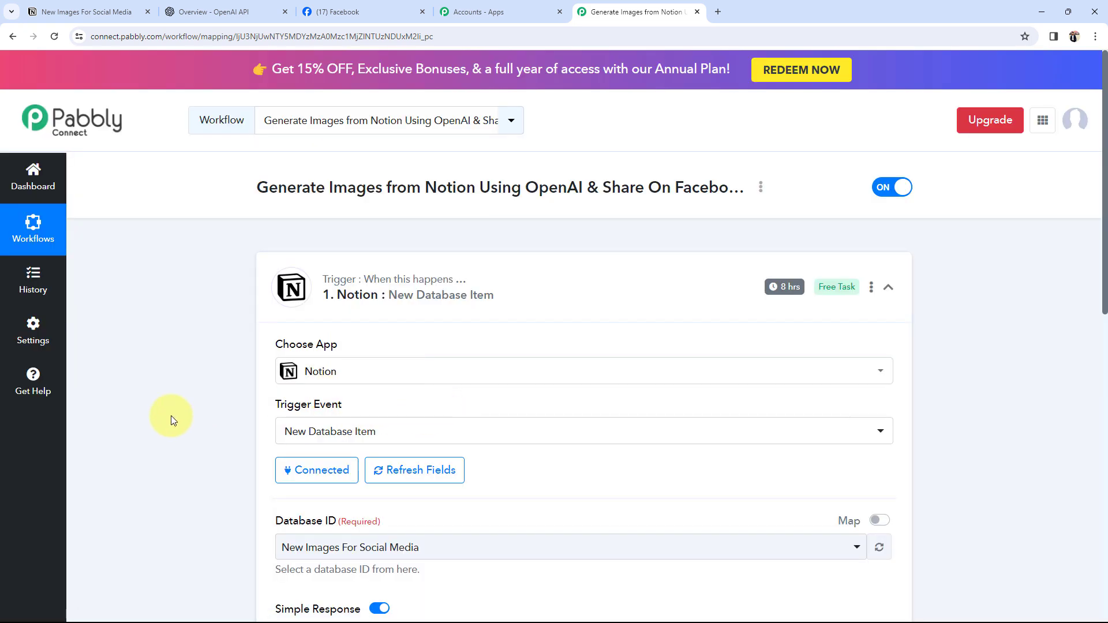
Step: Select New Images For Social Media as the trigger's database, check its Notion table, and save and send a test request
{"action": "scroll", "coordinate": [170, 416], "scroll_direction": "down", "scroll_amount": 2}
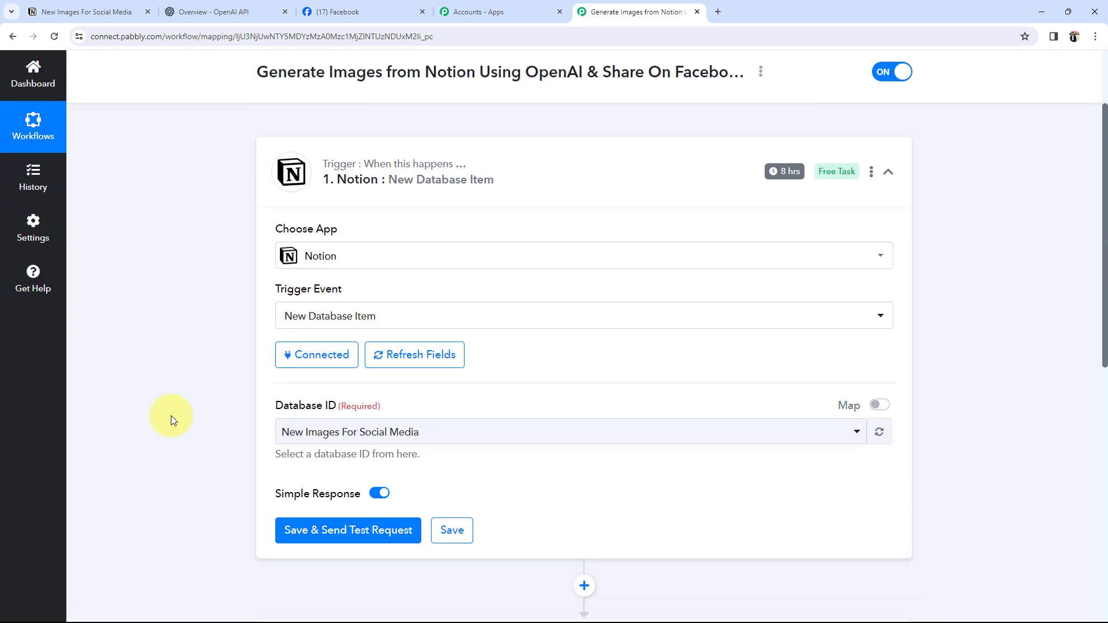
{"action": "left_click", "coordinate": [310, 434]}
{"action": "left_click", "coordinate": [298, 504]}
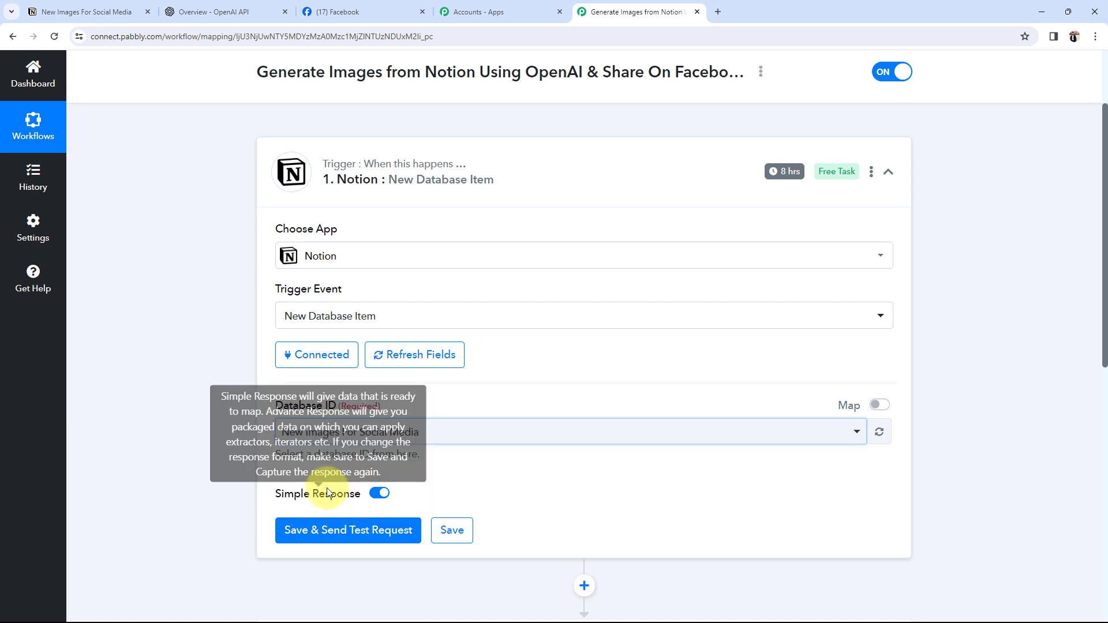
{"action": "left_click", "coordinate": [130, 11]}
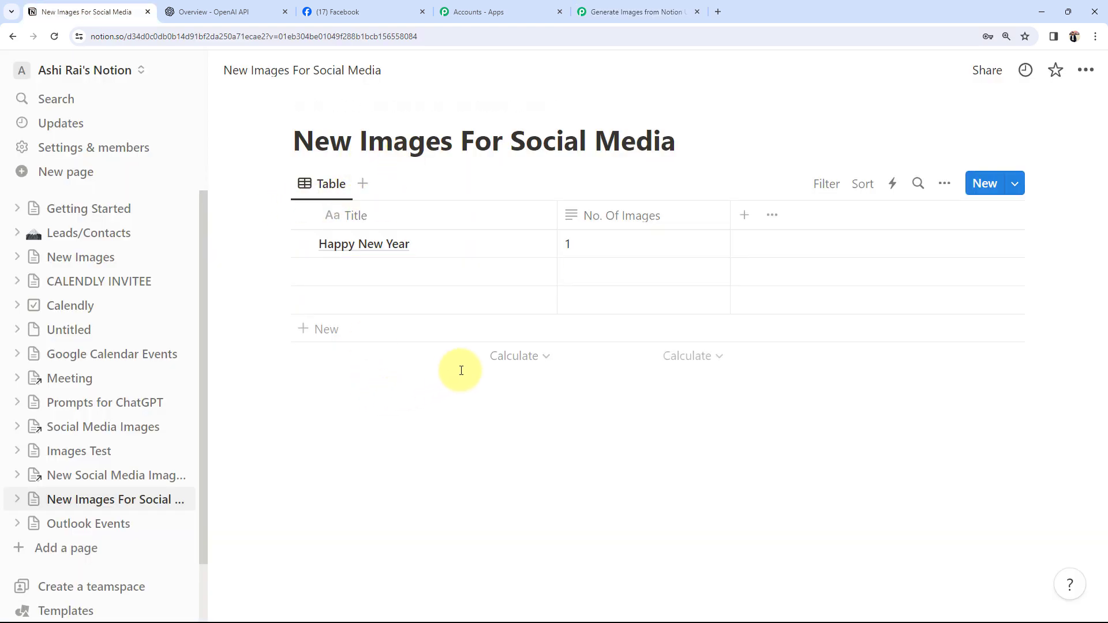
{"action": "left_click", "coordinate": [629, 11]}
{"action": "left_click", "coordinate": [318, 536]}
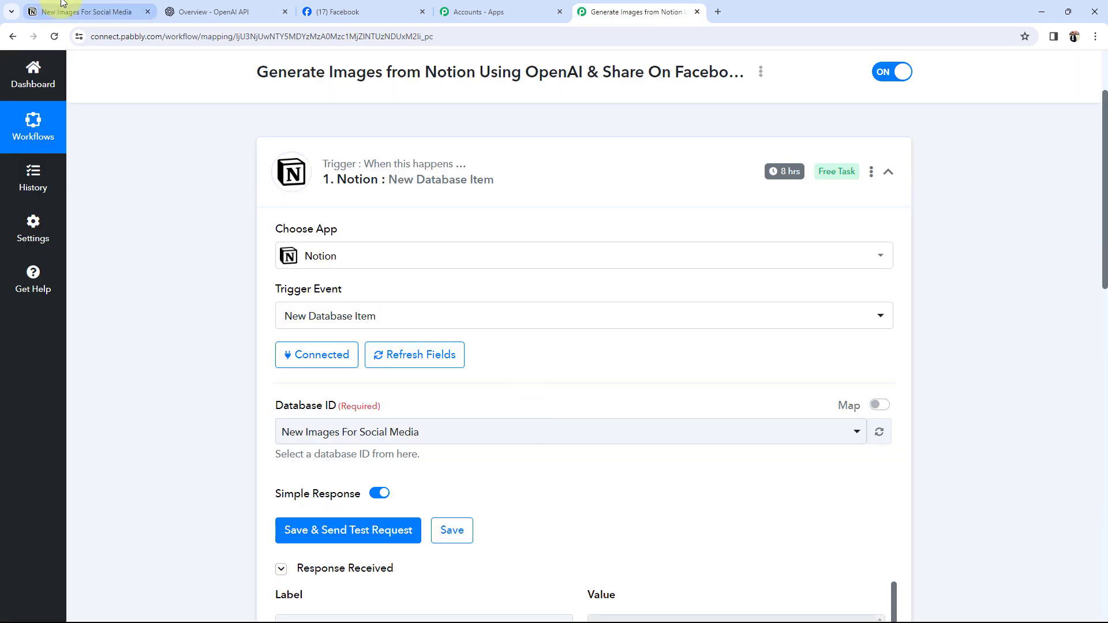
Step: Compare the Notion table with the trigger's response, checking the title and number-of-images text content, and collapse the trigger
{"action": "left_click", "coordinate": [104, 11]}
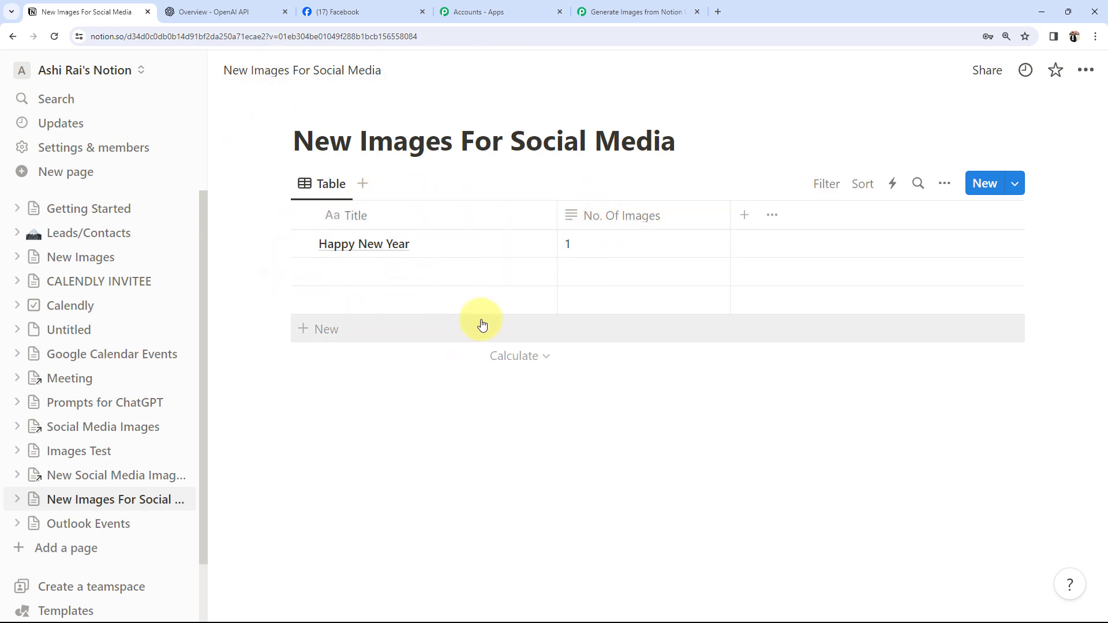
{"action": "left_click", "coordinate": [618, 11]}
{"action": "scroll", "coordinate": [252, 469], "scroll_direction": "down", "scroll_amount": 7}
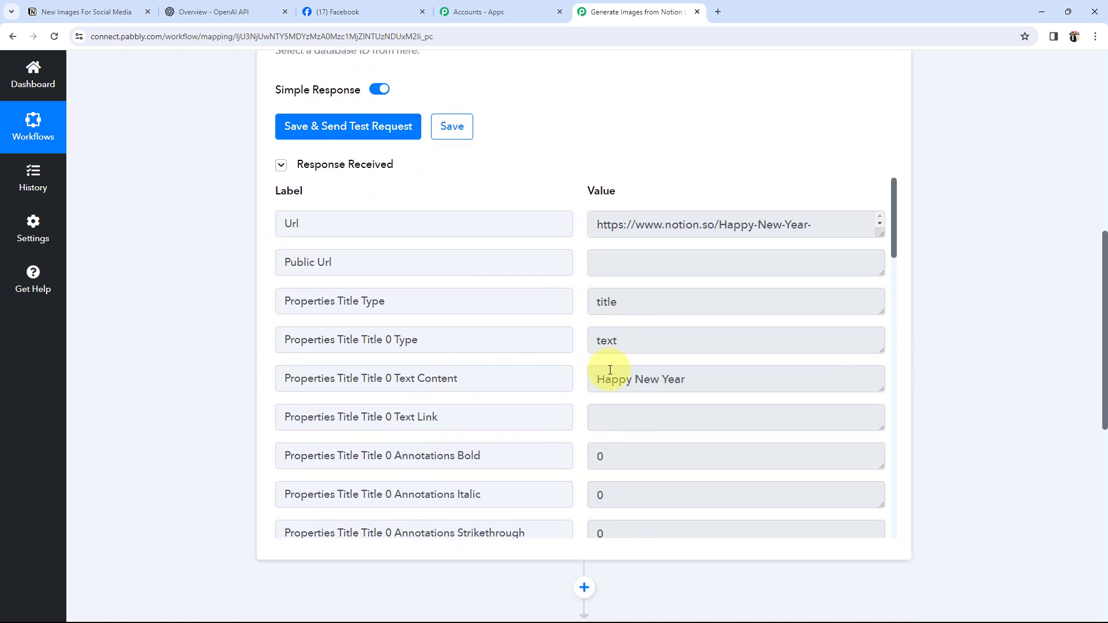
{"action": "left_click_drag", "start_coordinate": [720, 382], "coordinate": [595, 383]}
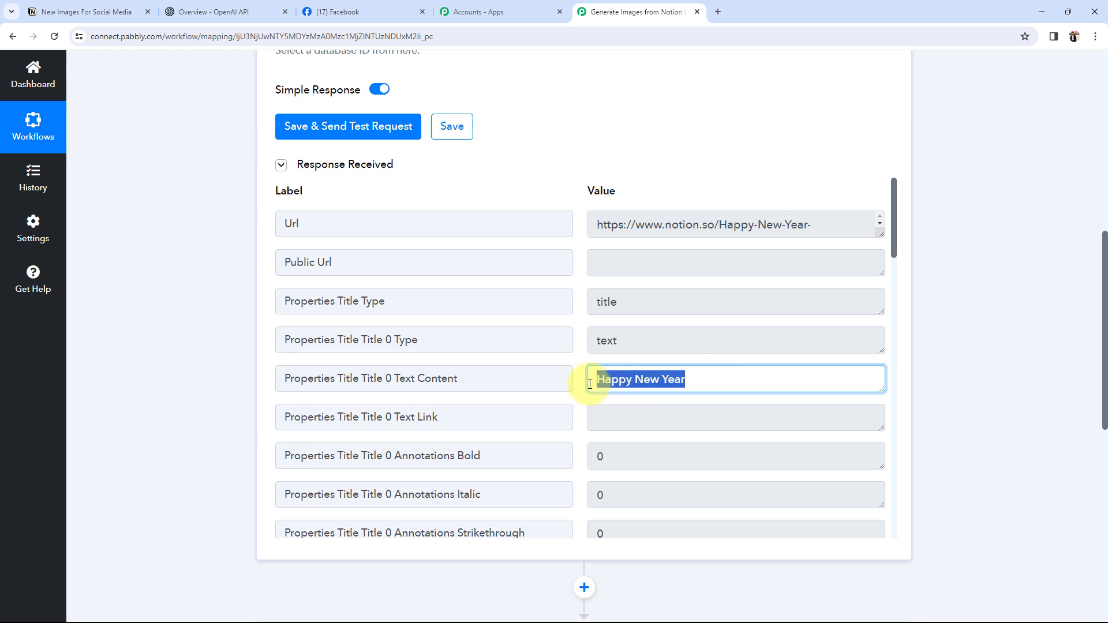
{"action": "scroll", "coordinate": [617, 397], "scroll_direction": "down", "scroll_amount": 3}
{"action": "scroll", "coordinate": [618, 398], "scroll_direction": "down", "scroll_amount": 5}
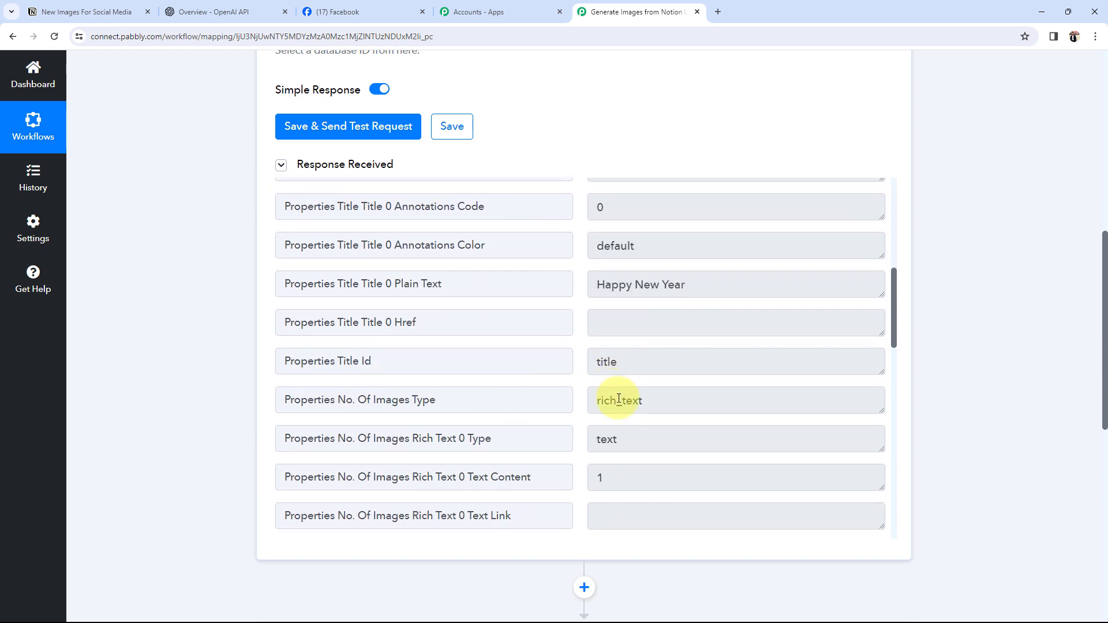
{"action": "left_click_drag", "start_coordinate": [630, 419], "coordinate": [594, 423]}
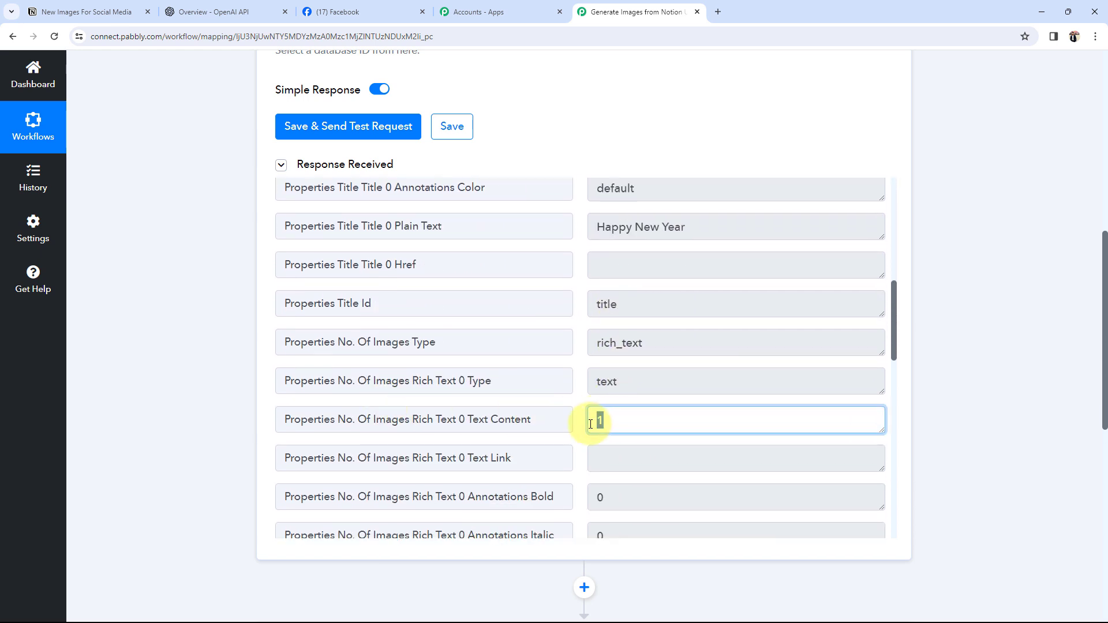
{"action": "left_click", "coordinate": [221, 412]}
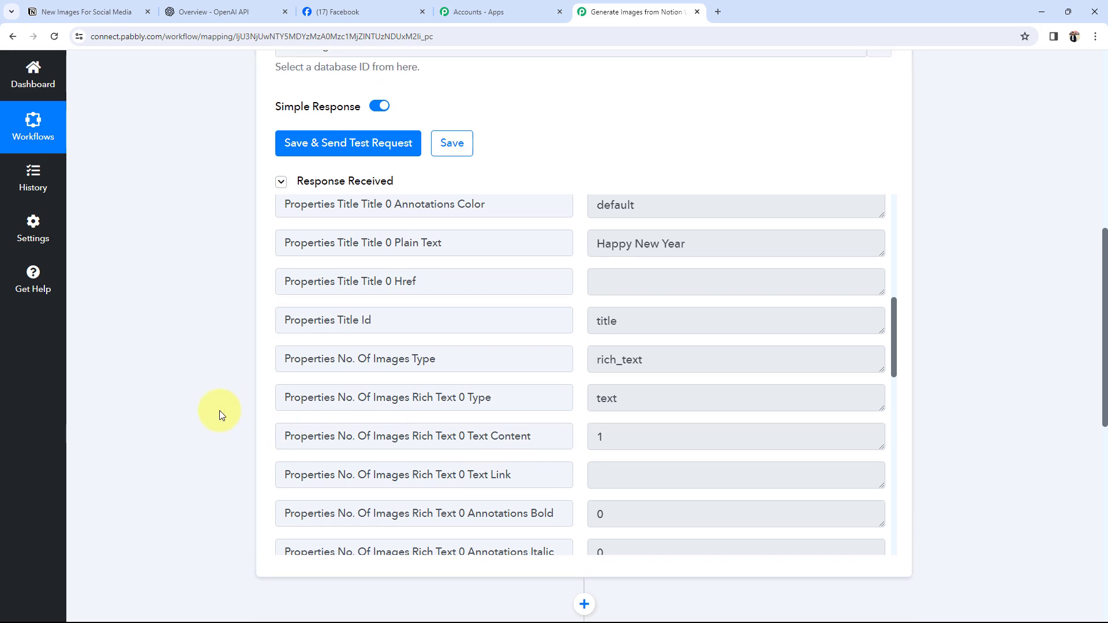
{"action": "scroll", "coordinate": [220, 410], "scroll_direction": "up", "scroll_amount": 10}
{"action": "left_click", "coordinate": [527, 296]}
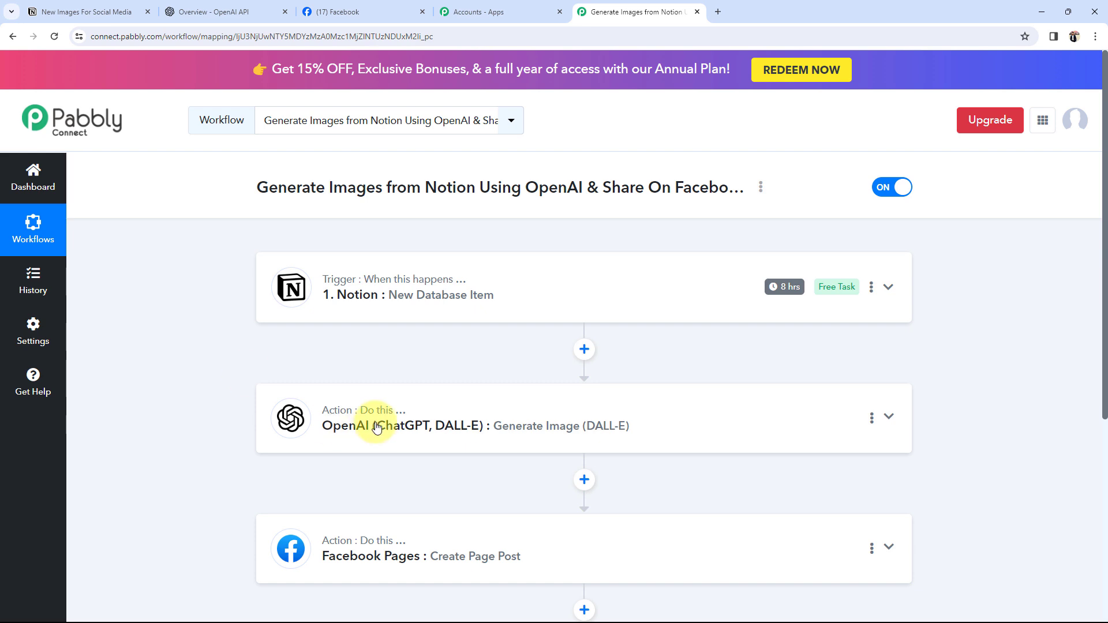
Step: Open the account connection settings of the OpenAI Generate Image (DALL-E) action and choose to add a new connection
{"action": "left_click", "coordinate": [330, 427]}
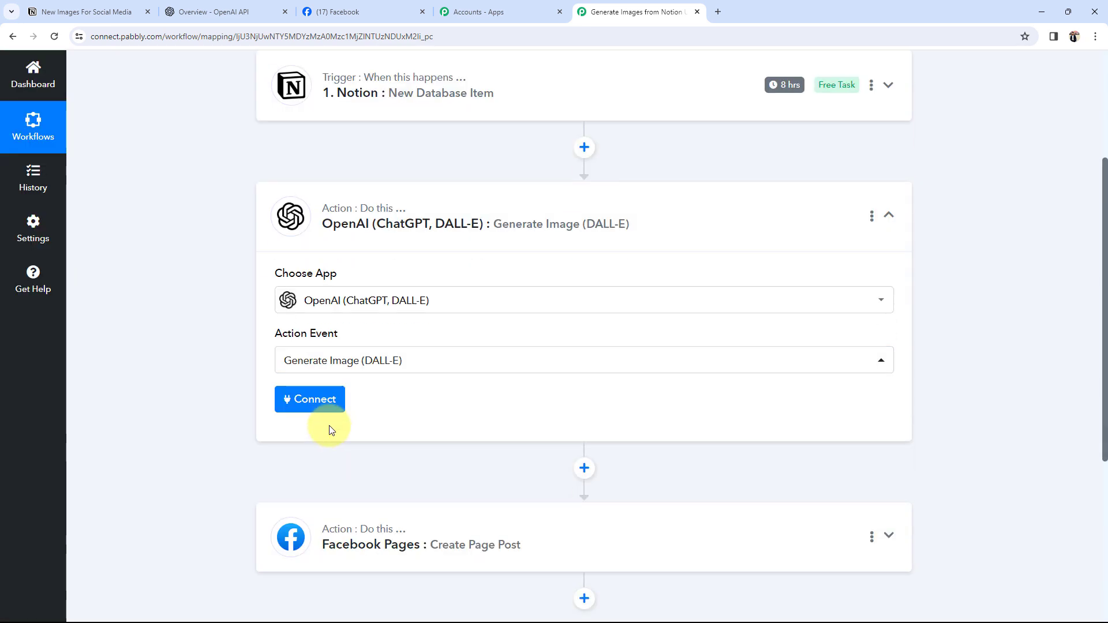
{"action": "left_click", "coordinate": [316, 401]}
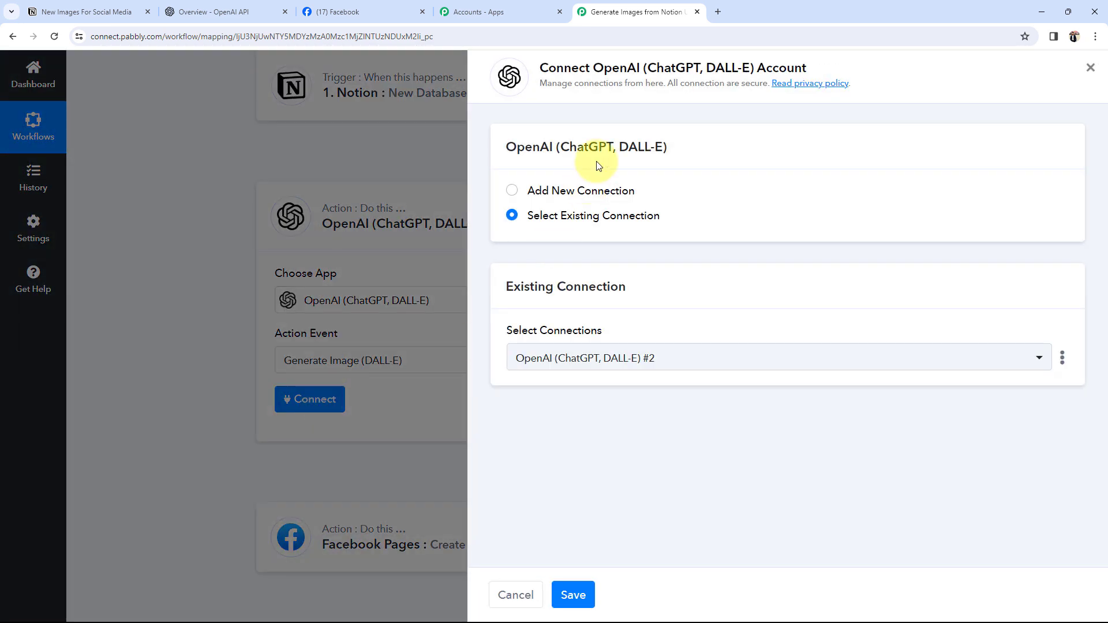
{"action": "left_click_drag", "start_coordinate": [594, 67], "coordinate": [786, 67]}
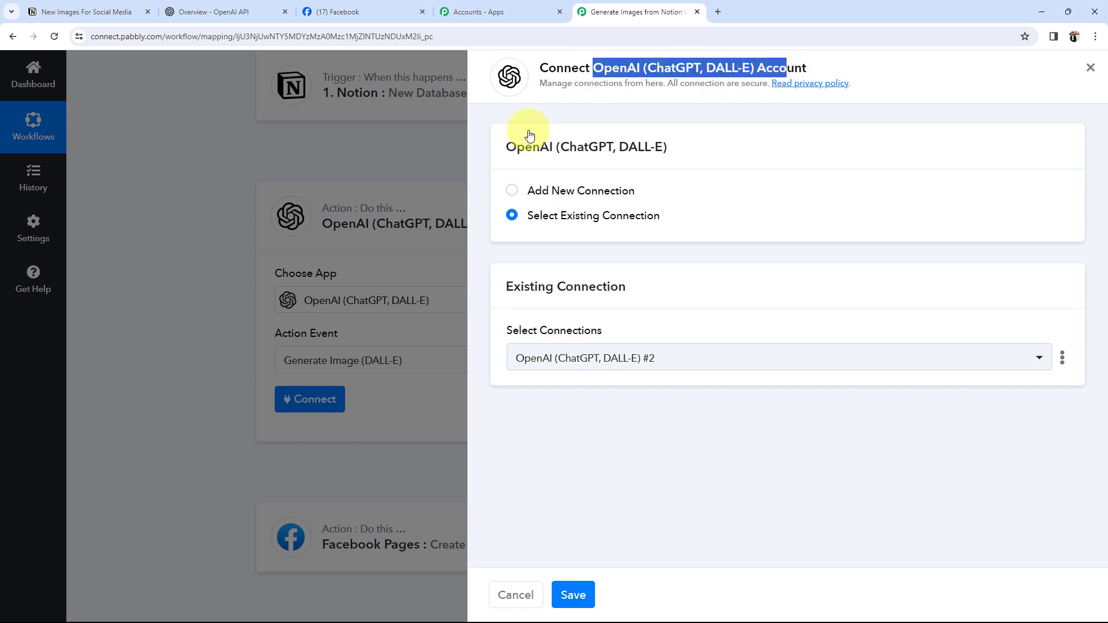
{"action": "left_click", "coordinate": [512, 191]}
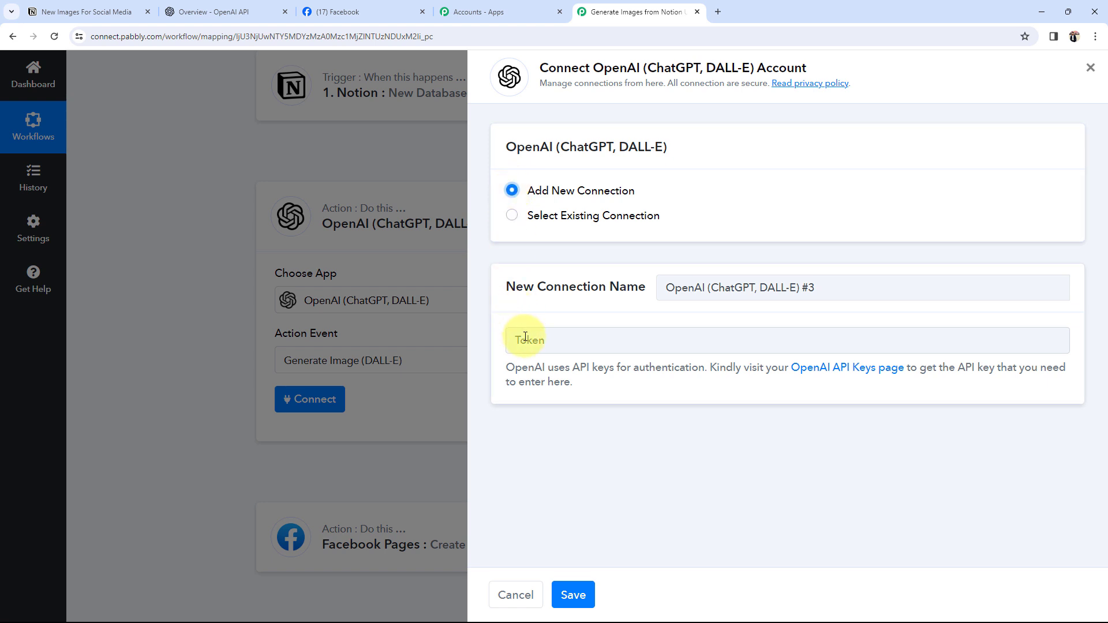
Step: View the linked OpenAI API keys page in a separate tab and close it
{"action": "right_click", "coordinate": [844, 370]}
{"action": "left_click", "coordinate": [852, 383]}
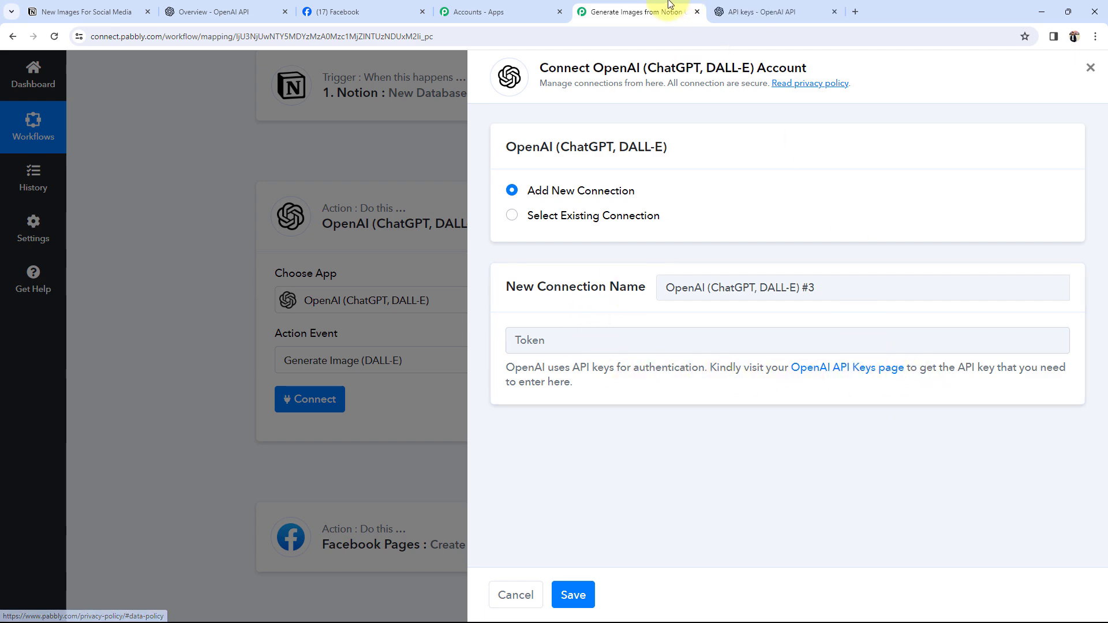
{"action": "left_click", "coordinate": [771, 11]}
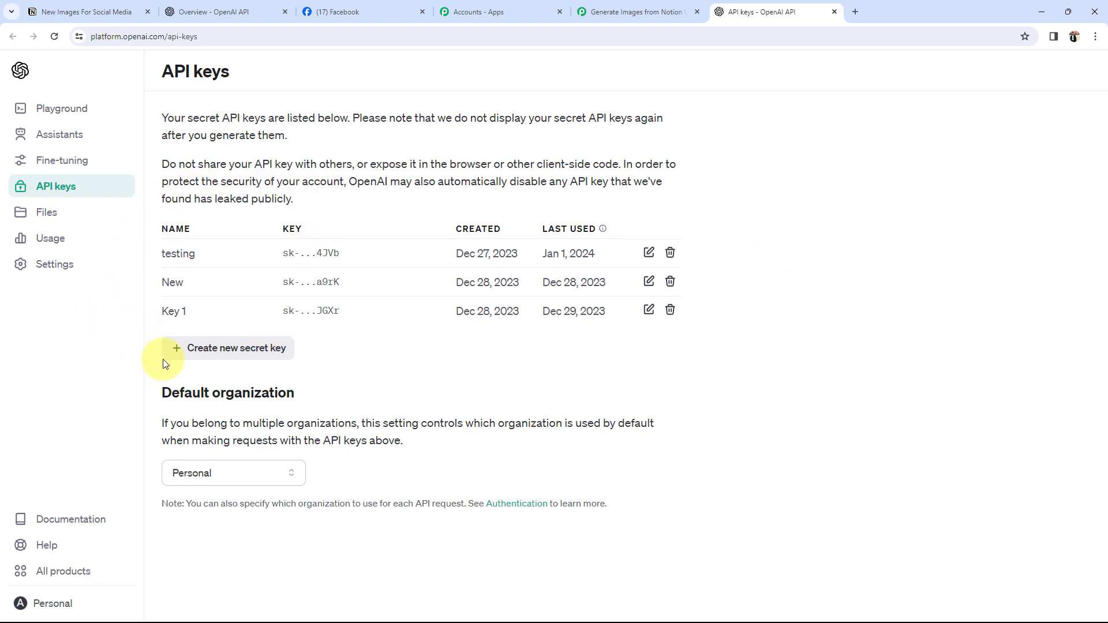
{"action": "left_click", "coordinate": [833, 13]}
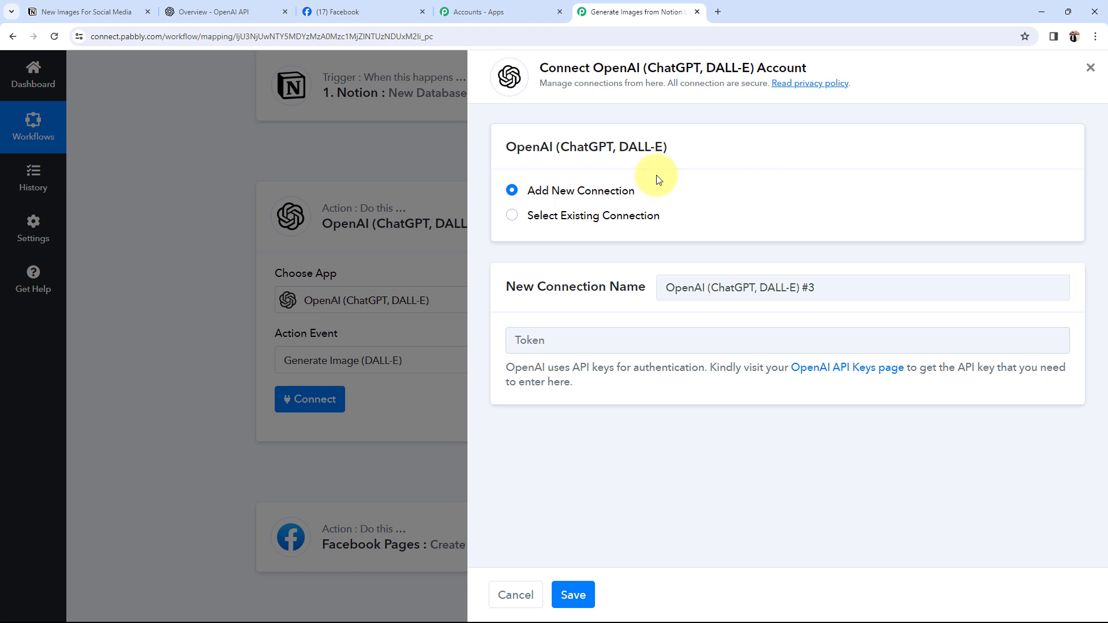
Step: Connect the OpenAI action through the existing connection OpenAI (ChatGPT, DALL-E) #2 and save it
{"action": "left_click", "coordinate": [512, 216]}
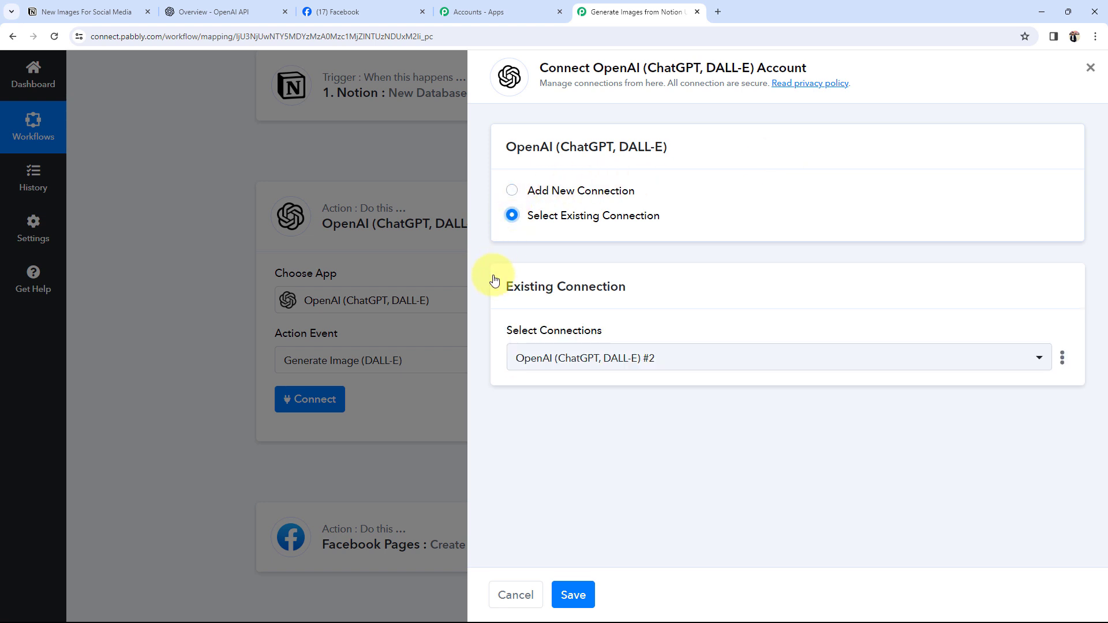
{"action": "left_click", "coordinate": [572, 594]}
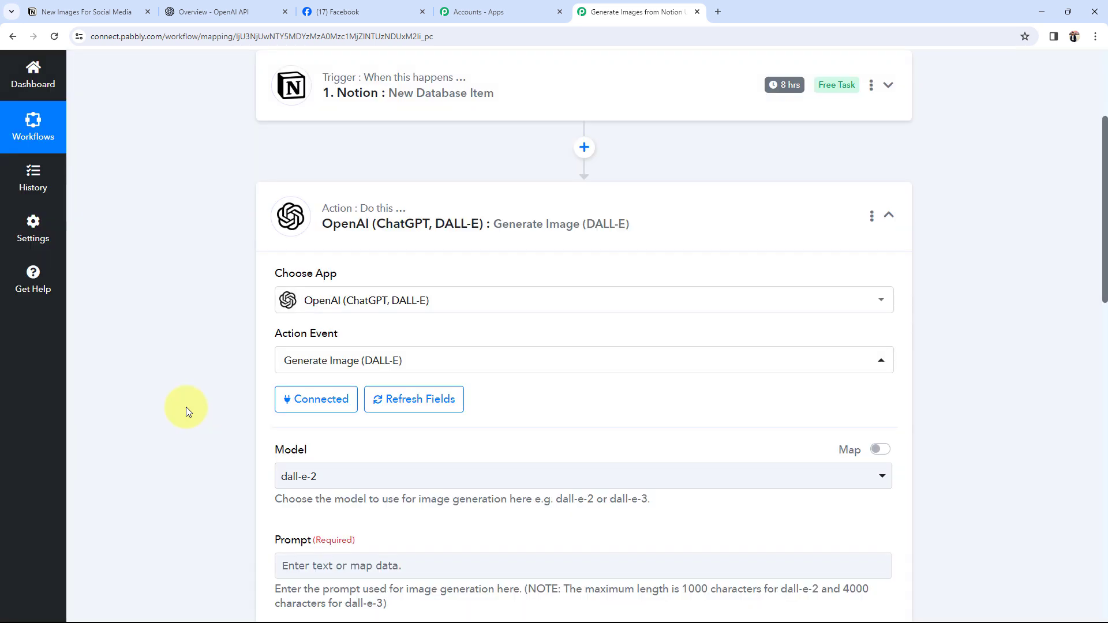
Step: Select dall-e-2 as the image generation model in the OpenAI action
{"action": "scroll", "coordinate": [183, 407], "scroll_direction": "down", "scroll_amount": 1}
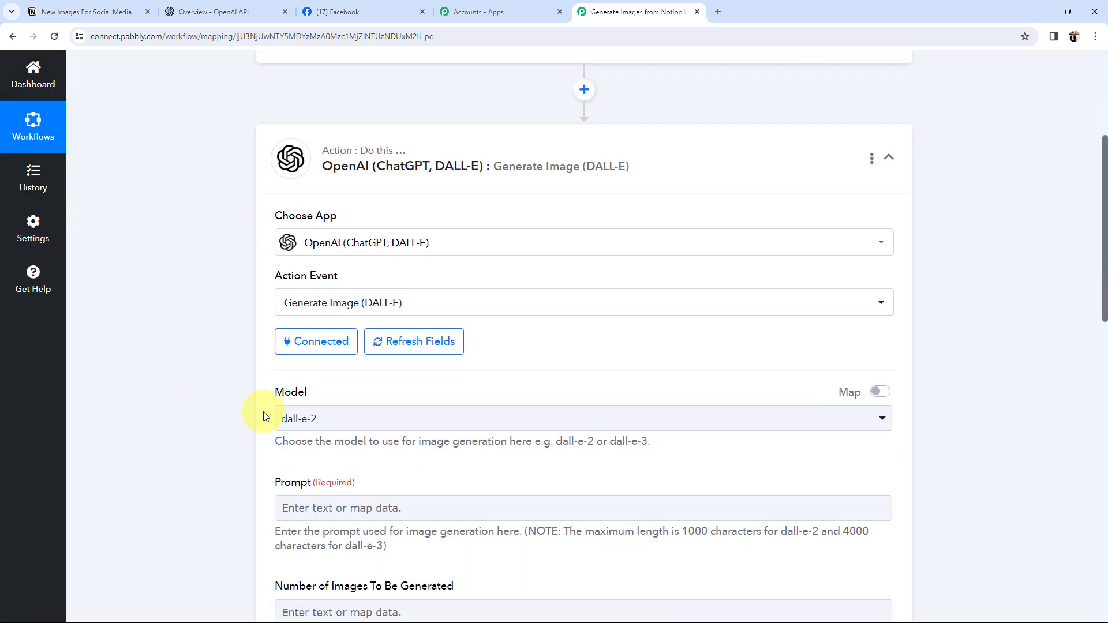
{"action": "scroll", "coordinate": [237, 399], "scroll_direction": "down", "scroll_amount": 2}
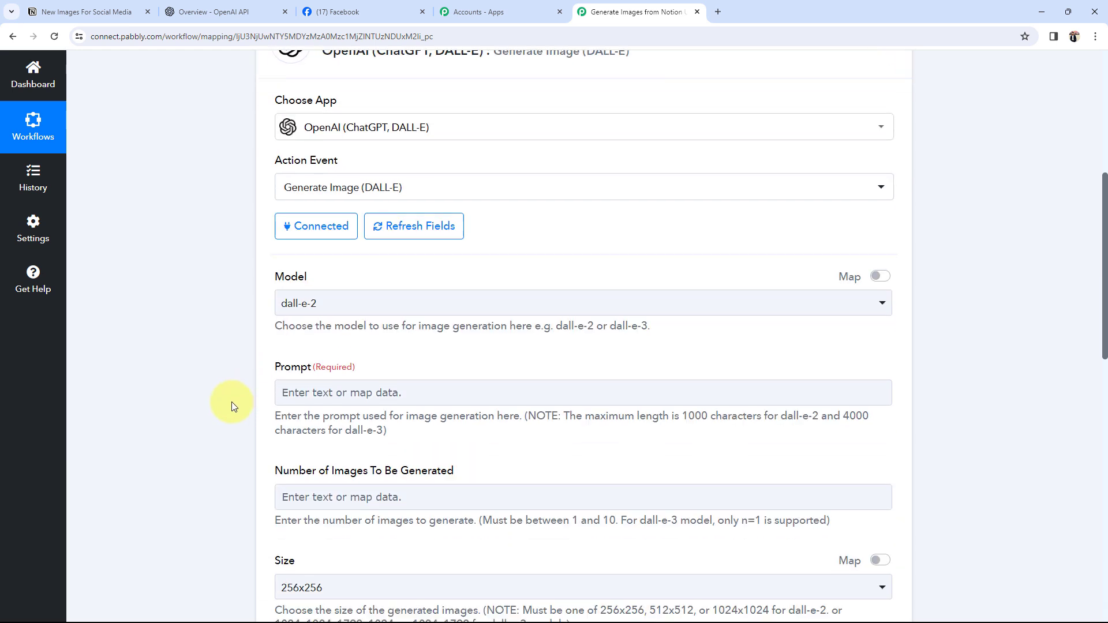
{"action": "left_click", "coordinate": [304, 312]}
{"action": "left_click", "coordinate": [293, 371]}
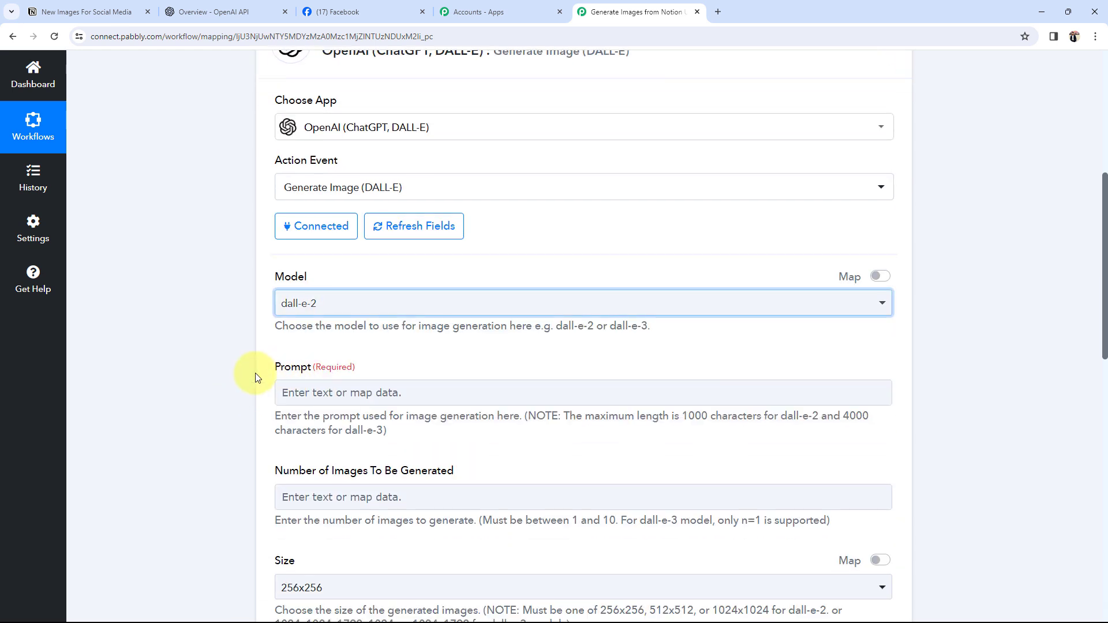
Step: Examine the OpenAI action's required Prompt field and switch to the Notion table to view the item titles
{"action": "scroll", "coordinate": [194, 372], "scroll_direction": "down", "scroll_amount": 2}
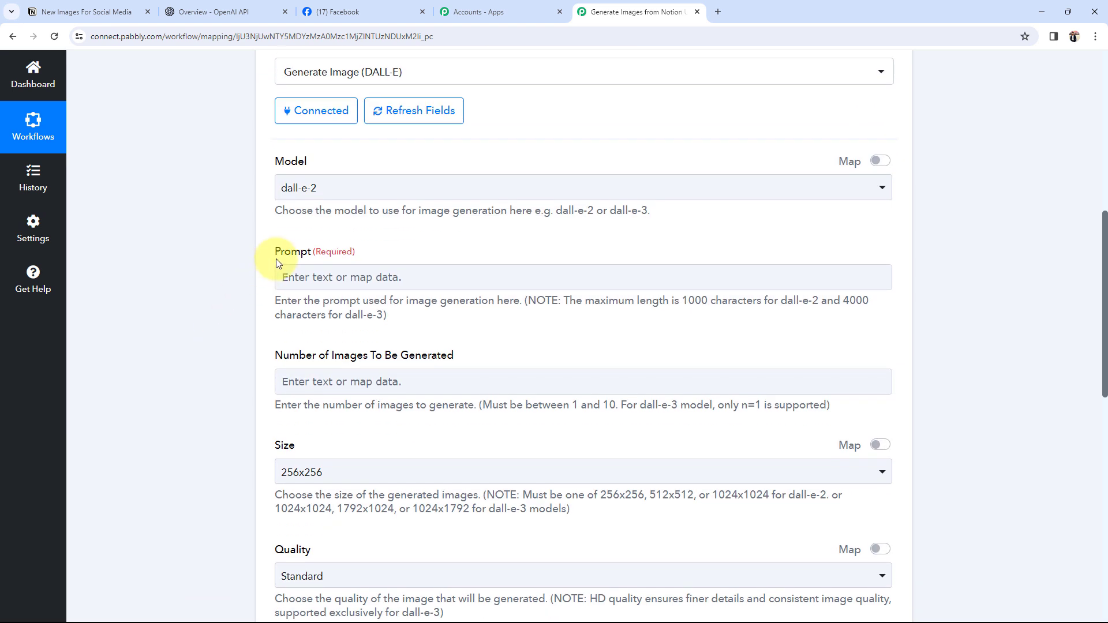
{"action": "left_click_drag", "start_coordinate": [276, 253], "coordinate": [313, 253]}
{"action": "left_click", "coordinate": [227, 281]}
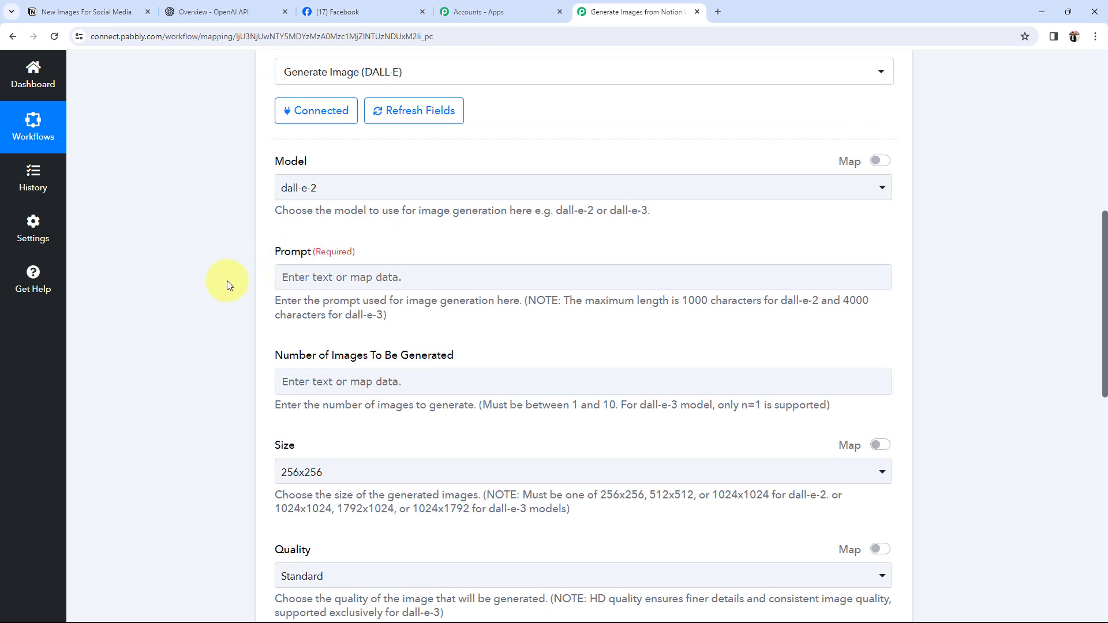
{"action": "left_click", "coordinate": [104, 11]}
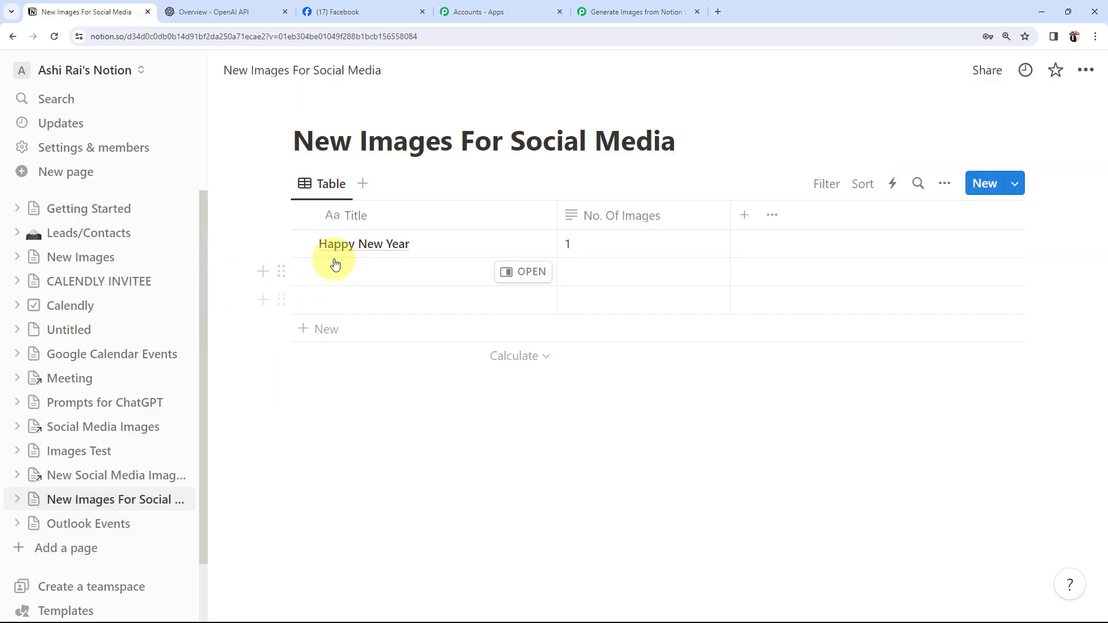
Step: Return to the Pabbly Connect workflow and enter "Generate Image on :-" as the OpenAI action's prompt text
{"action": "left_click", "coordinate": [620, 11]}
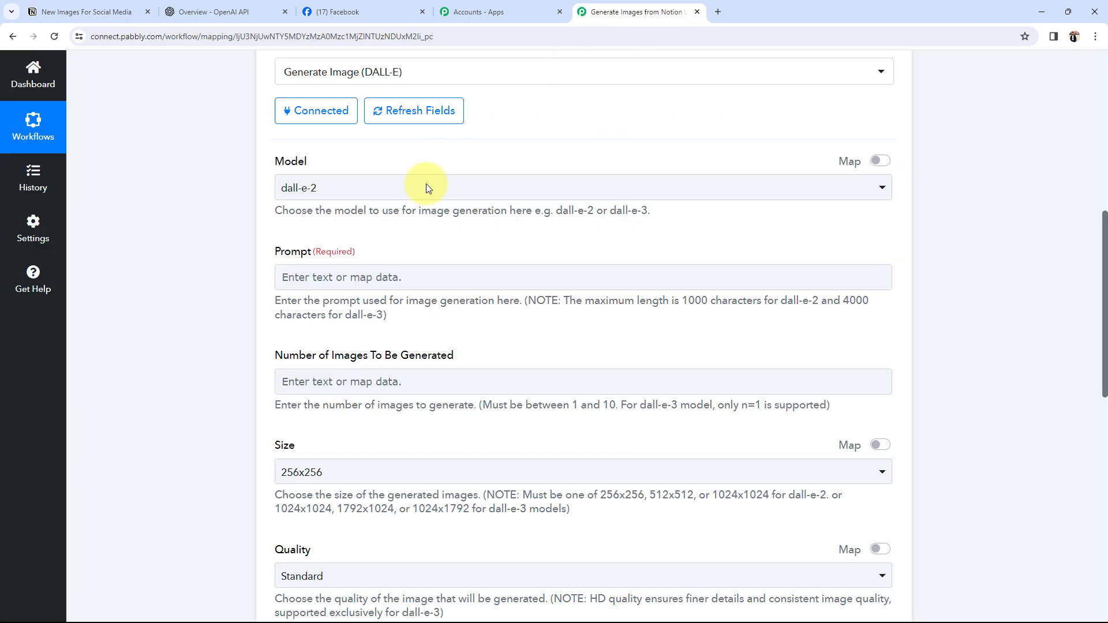
{"action": "left_click", "coordinate": [335, 272]}
{"action": "type", "text": "W"}
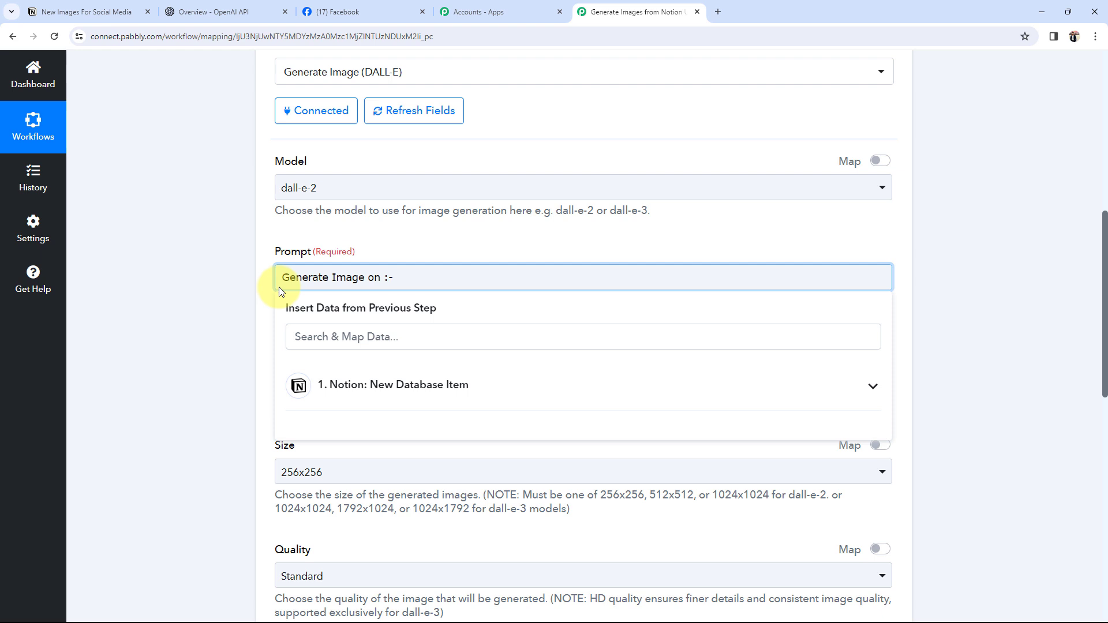
Step: Map the Notion trigger's "Properties Title Title 0 Text Content" value after the text in the OpenAI action's prompt
{"action": "left_click", "coordinate": [192, 303]}
{"action": "scroll", "coordinate": [192, 303], "scroll_direction": "up", "scroll_amount": 8}
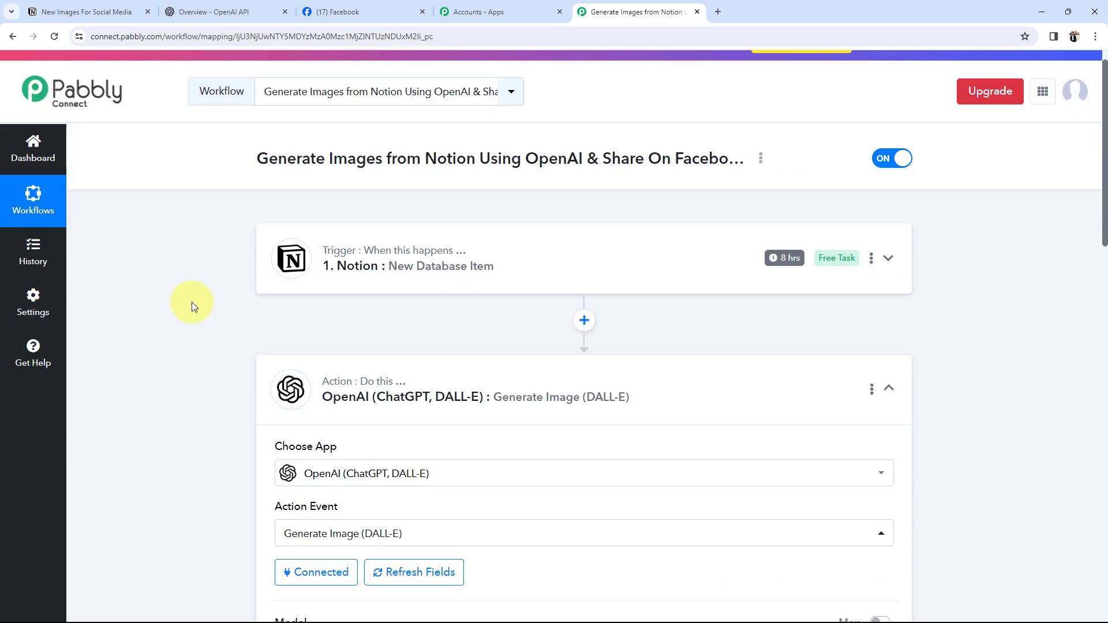
{"action": "scroll", "coordinate": [191, 303], "scroll_direction": "up", "scroll_amount": 1}
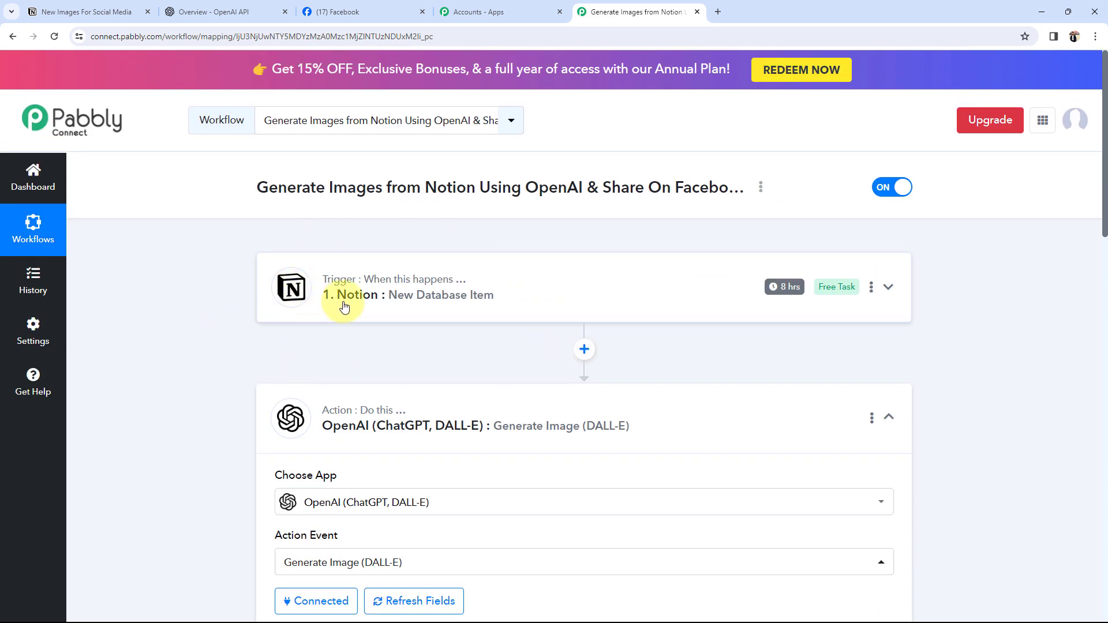
{"action": "scroll", "coordinate": [218, 354], "scroll_direction": "down", "scroll_amount": 7}
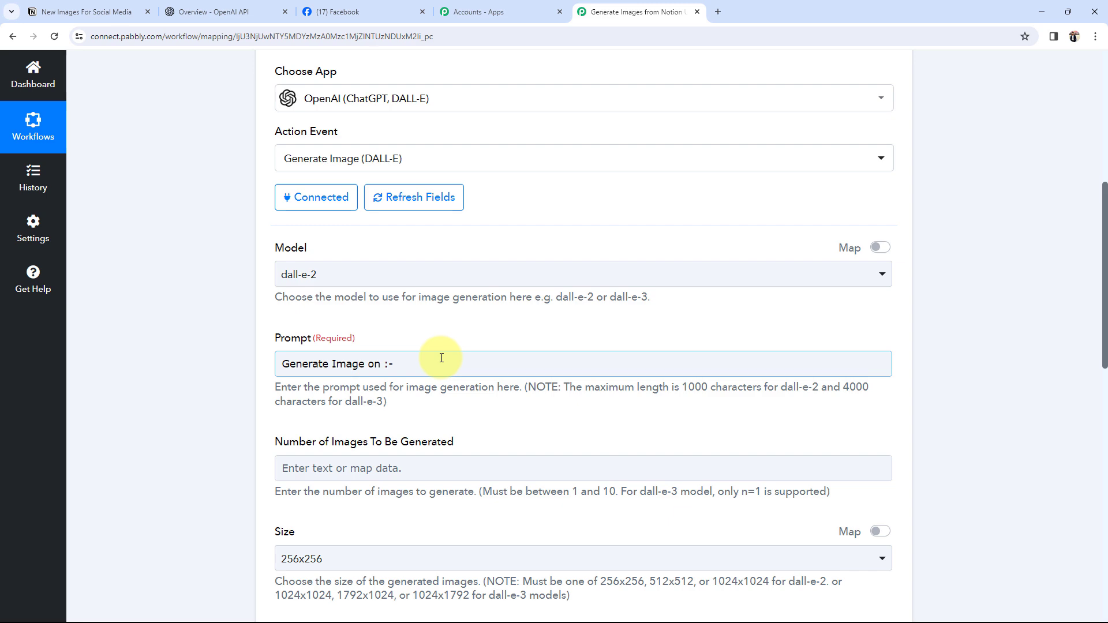
{"action": "left_click", "coordinate": [442, 358]}
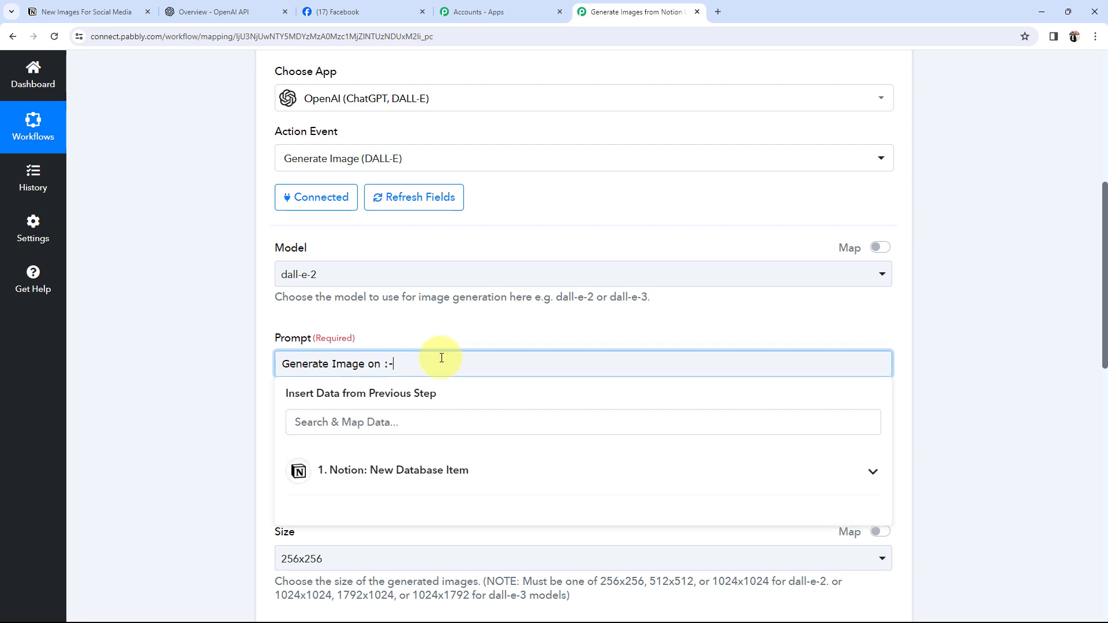
{"action": "scroll", "coordinate": [175, 437], "scroll_direction": "down", "scroll_amount": 3}
{"action": "scroll", "coordinate": [175, 436], "scroll_direction": "down", "scroll_amount": 1}
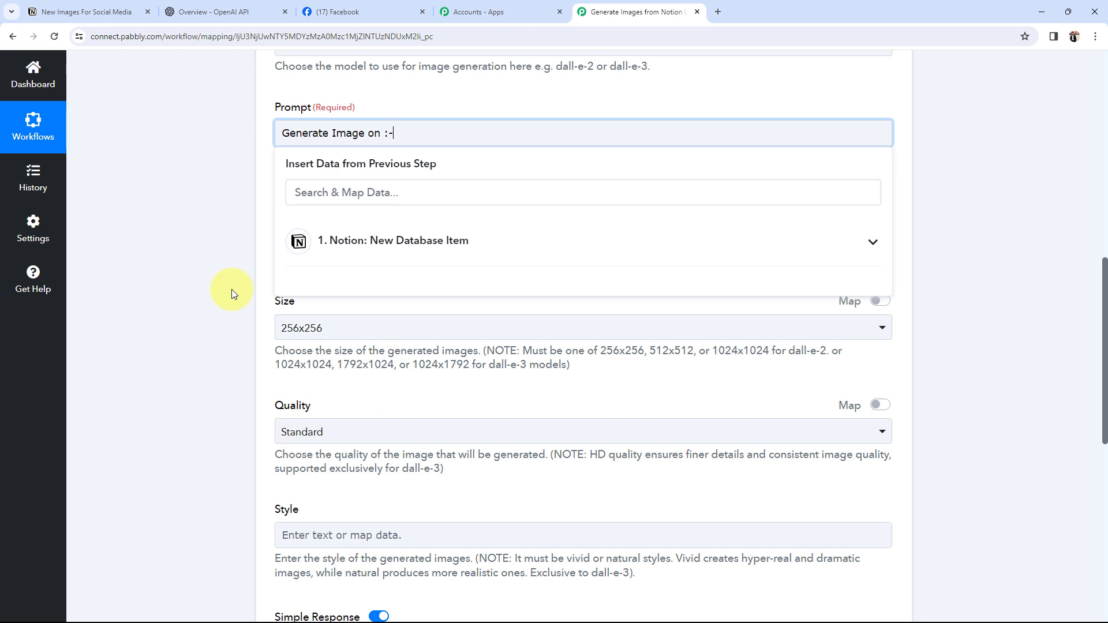
{"action": "left_click", "coordinate": [872, 243]}
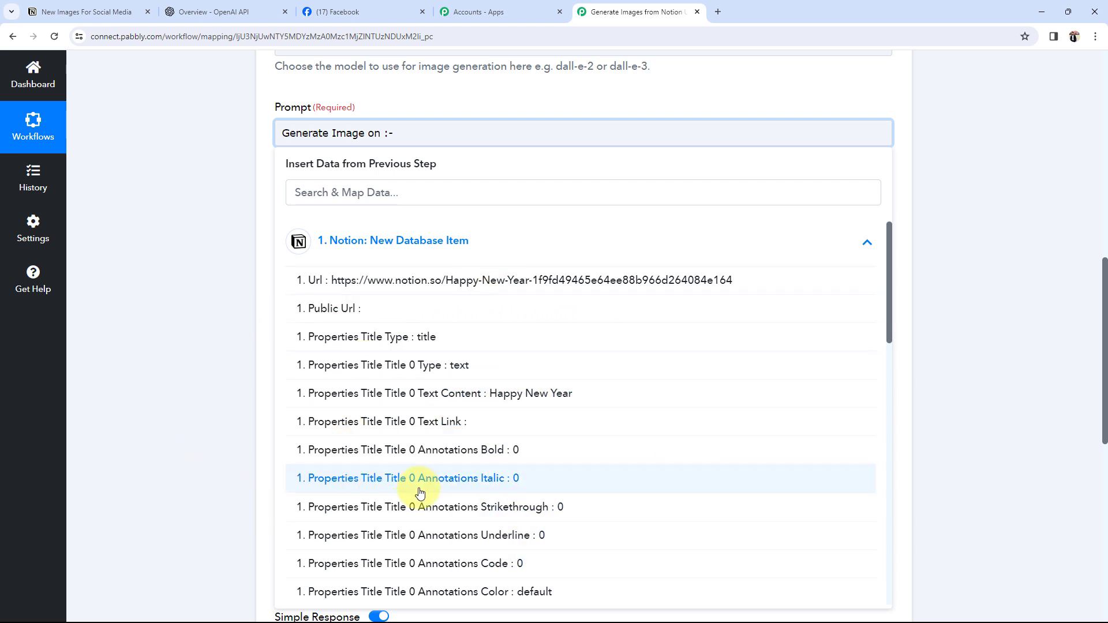
{"action": "left_click", "coordinate": [523, 395]}
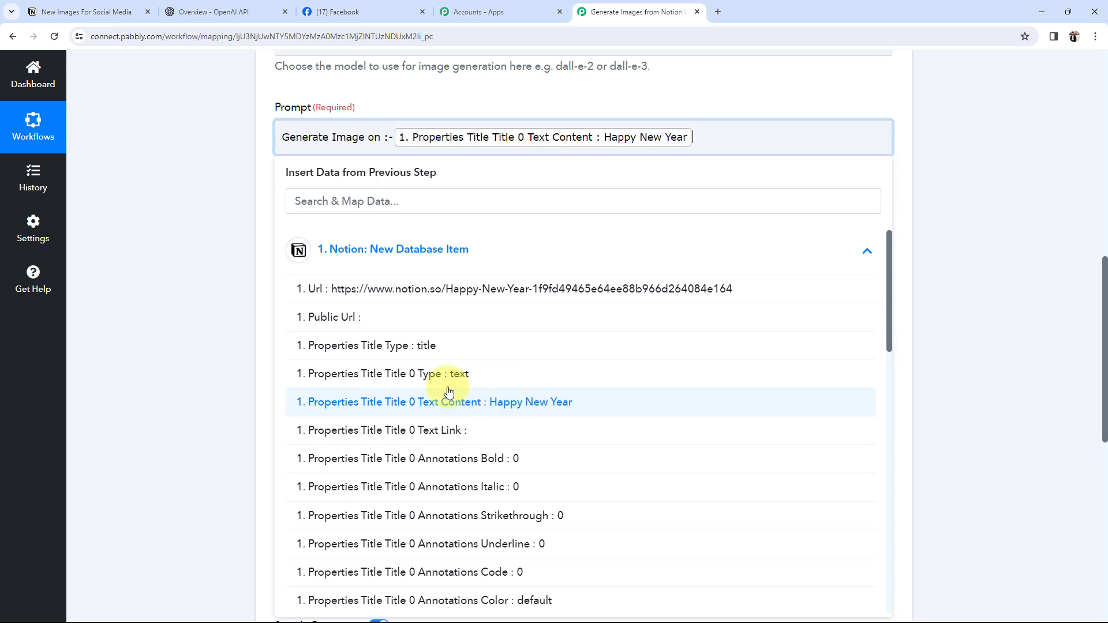
{"action": "left_click", "coordinate": [164, 283]}
{"action": "scroll", "coordinate": [164, 281], "scroll_direction": "up", "scroll_amount": 2}
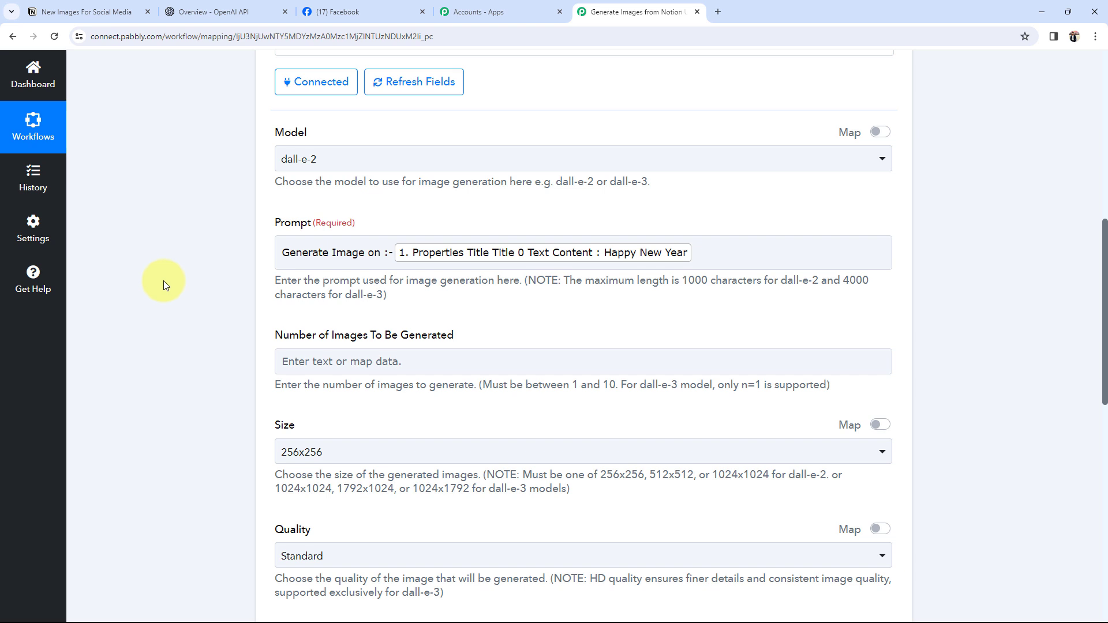
Step: Review the Notion table's Title and No. Of Images columns against the action's Number of Images To Be Generated field
{"action": "left_click", "coordinate": [87, 13]}
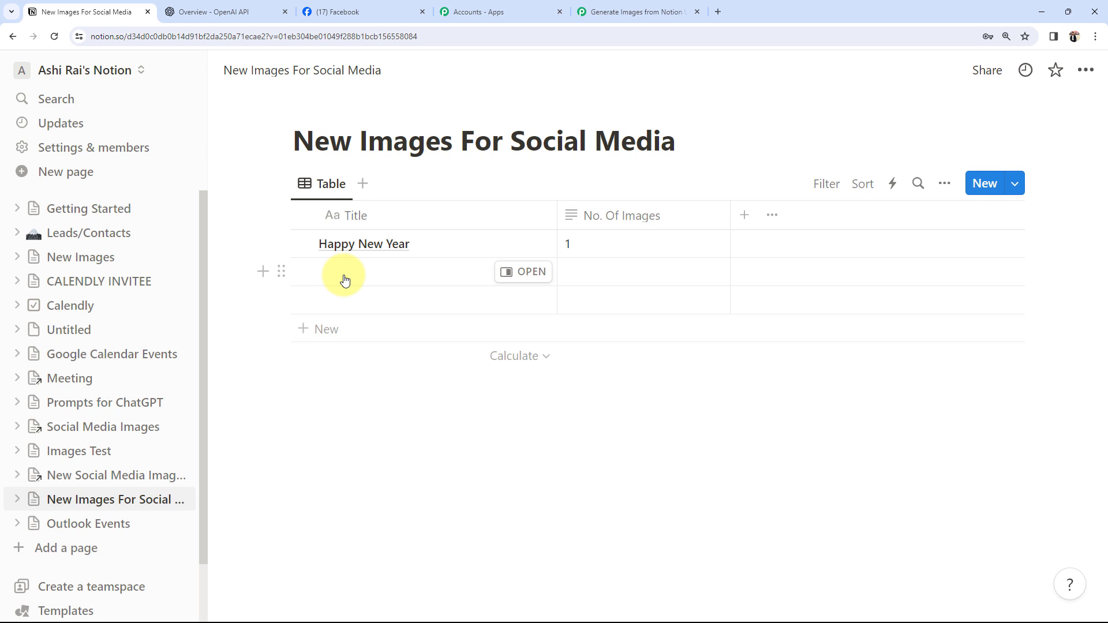
{"action": "left_click", "coordinate": [640, 11]}
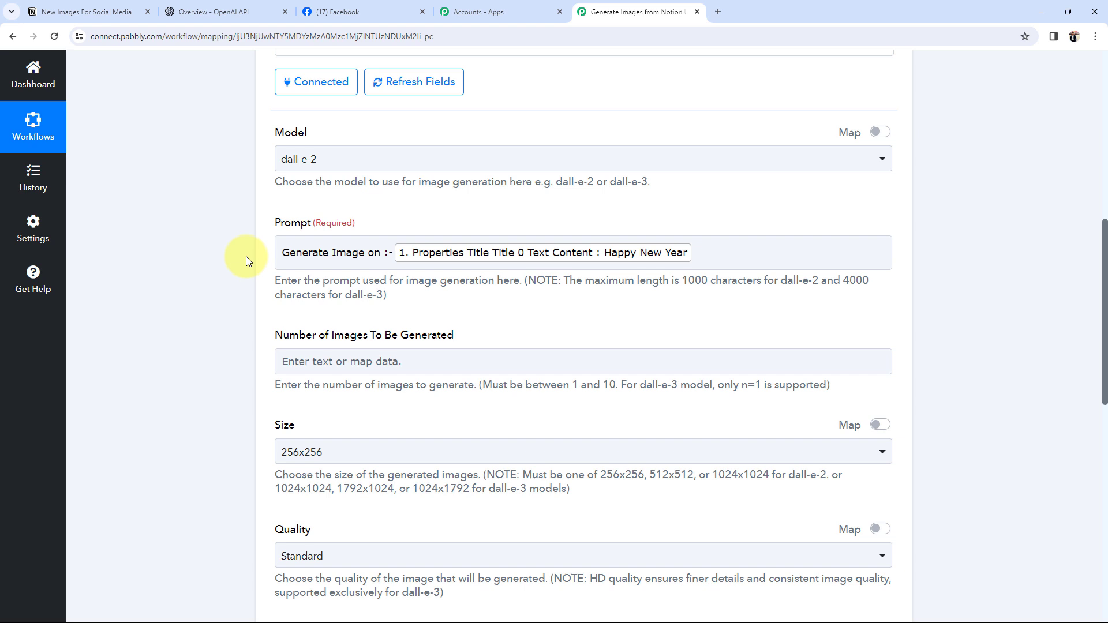
{"action": "scroll", "coordinate": [246, 256], "scroll_direction": "down", "scroll_amount": 1}
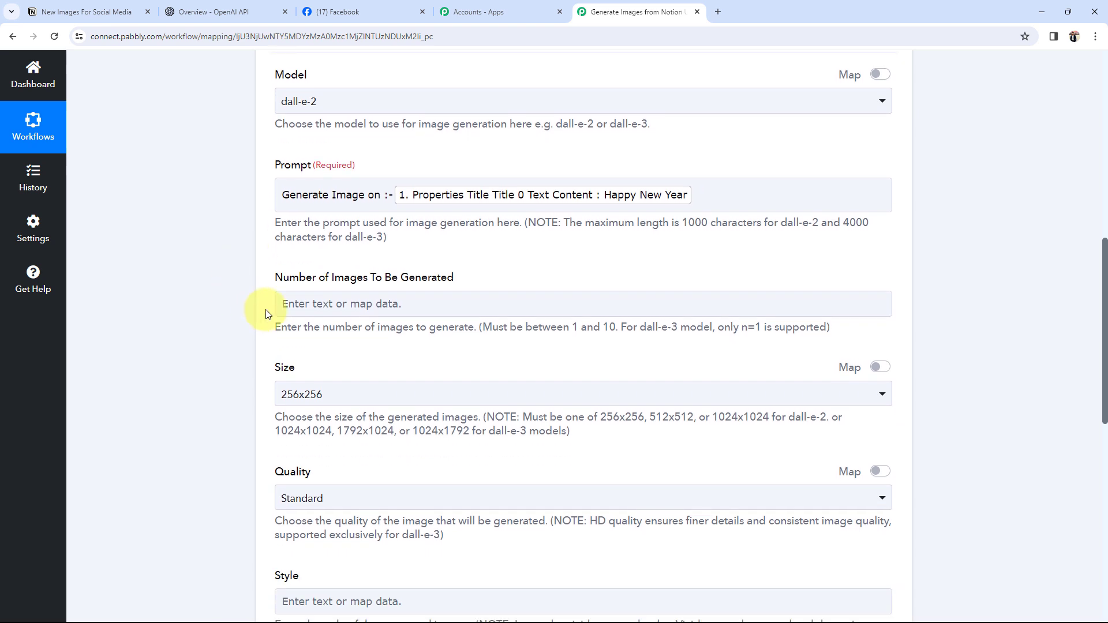
{"action": "left_click_drag", "start_coordinate": [275, 283], "coordinate": [456, 279]}
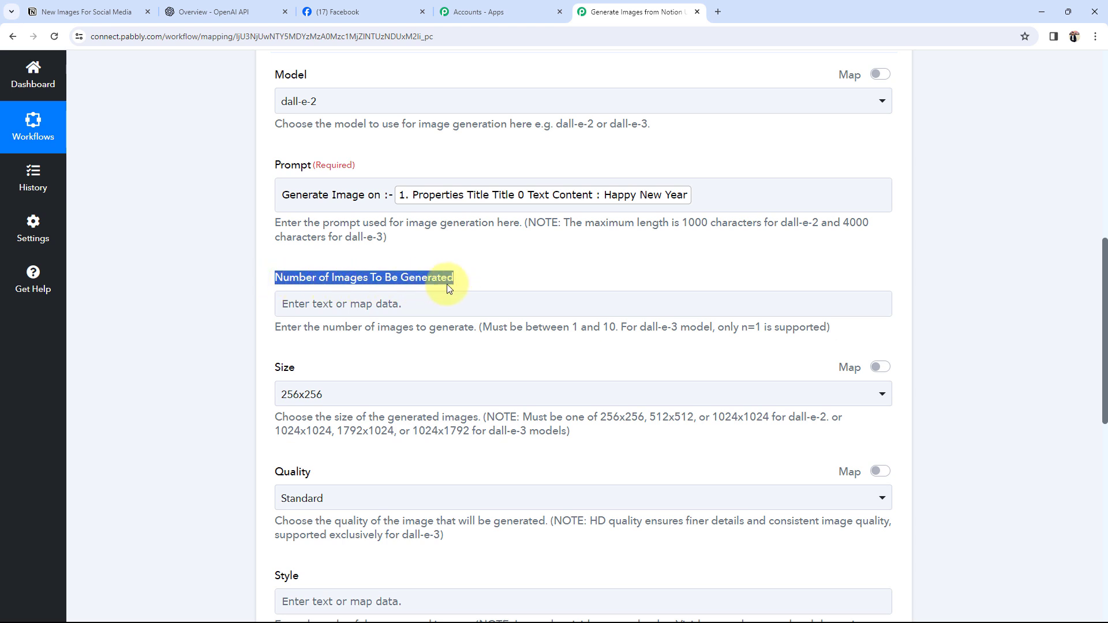
{"action": "left_click", "coordinate": [219, 279]}
{"action": "left_click", "coordinate": [86, 12]}
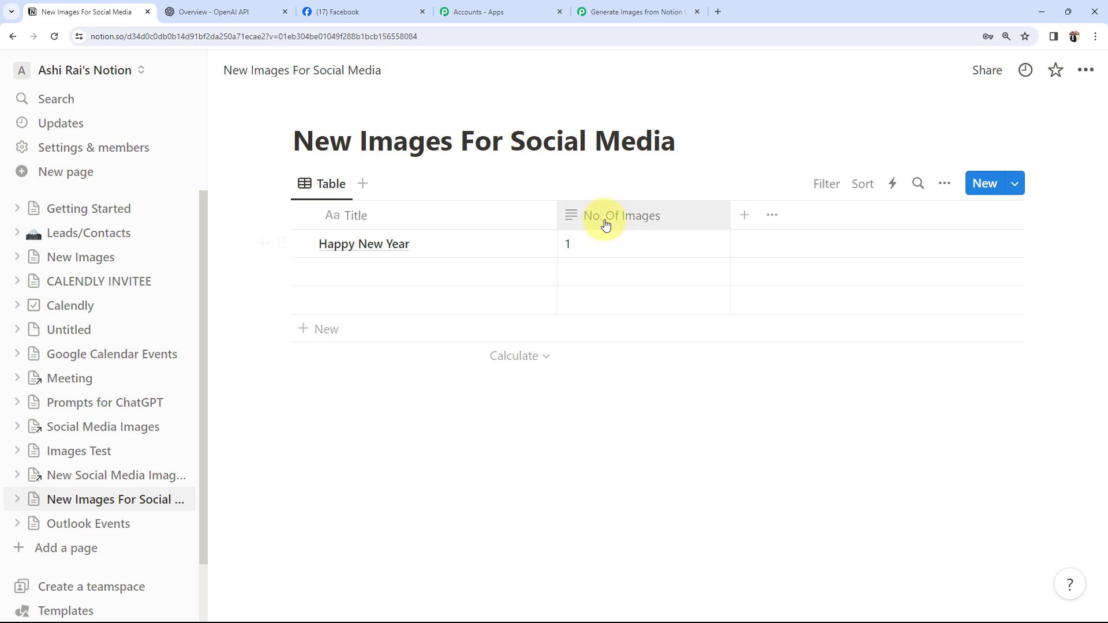
{"action": "left_click", "coordinate": [580, 13]}
Step: Map Number of Images To Be Generated to Notion's "Properties No. Of Images Rich Text 0 Text Content" and compare it with the Notion table
{"action": "scroll", "coordinate": [225, 352], "scroll_direction": "down", "scroll_amount": 2}
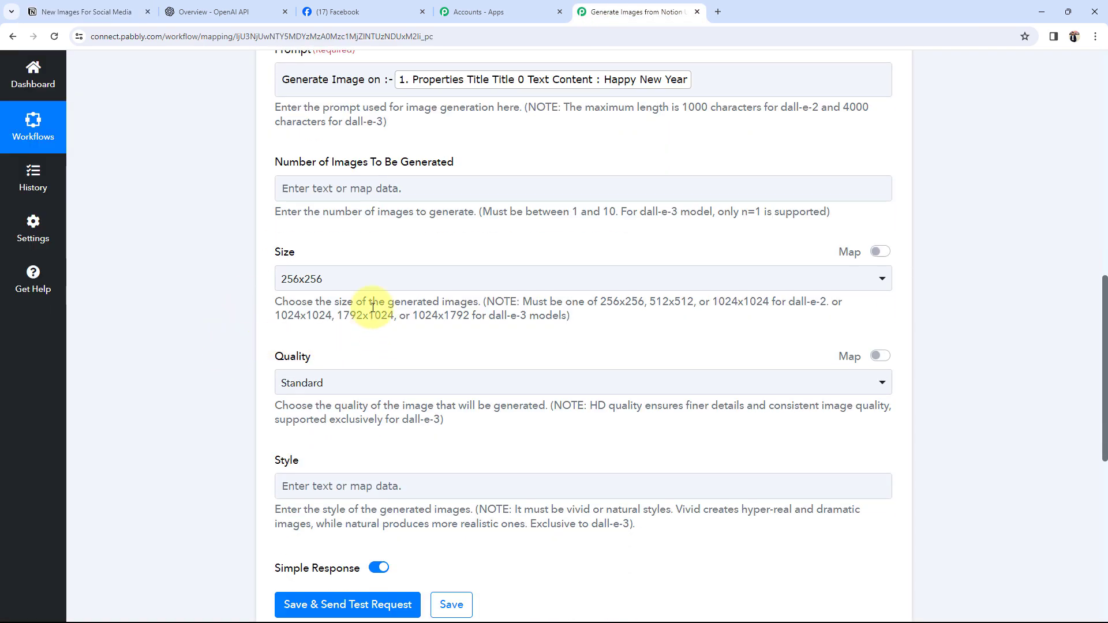
{"action": "left_click", "coordinate": [322, 187]}
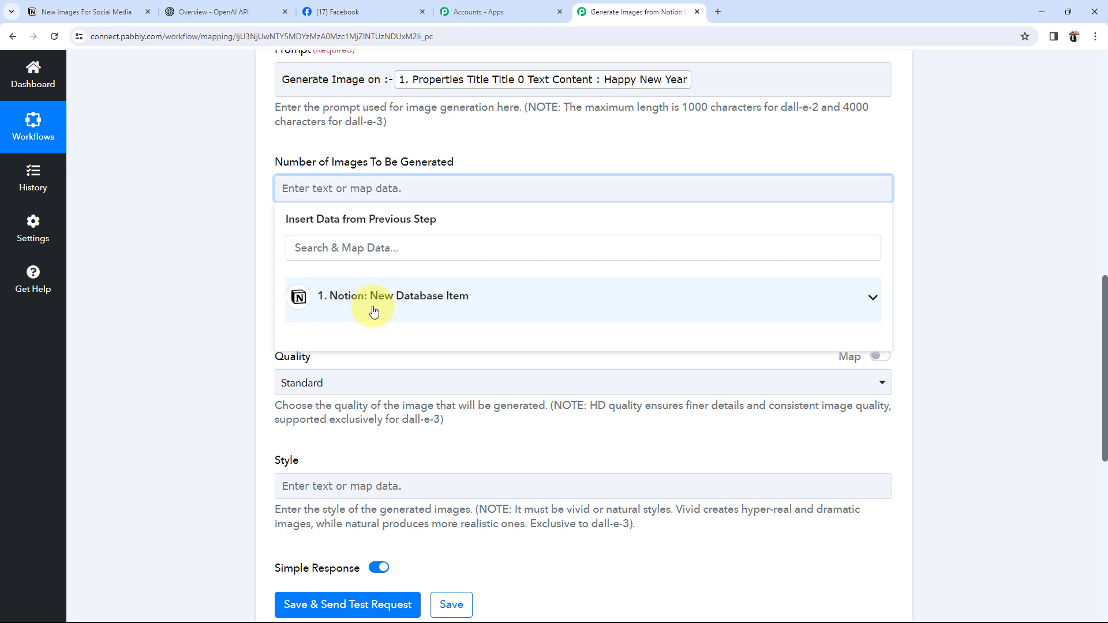
{"action": "left_click", "coordinate": [854, 312]}
{"action": "scroll", "coordinate": [508, 401], "scroll_direction": "down", "scroll_amount": 7}
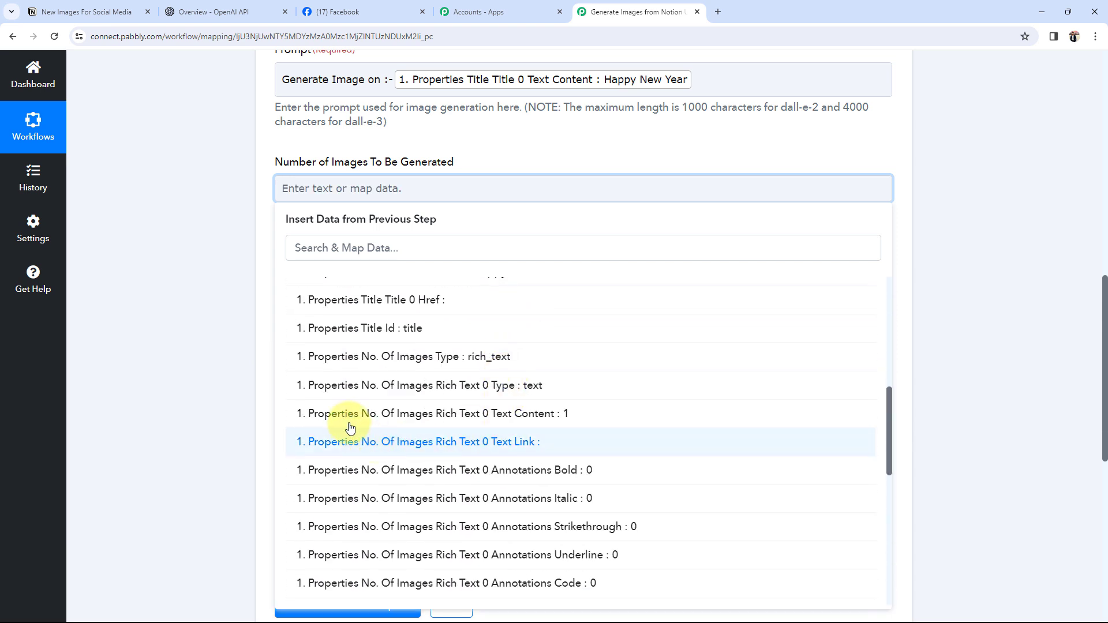
{"action": "left_click", "coordinate": [408, 414]}
{"action": "left_click", "coordinate": [184, 250]}
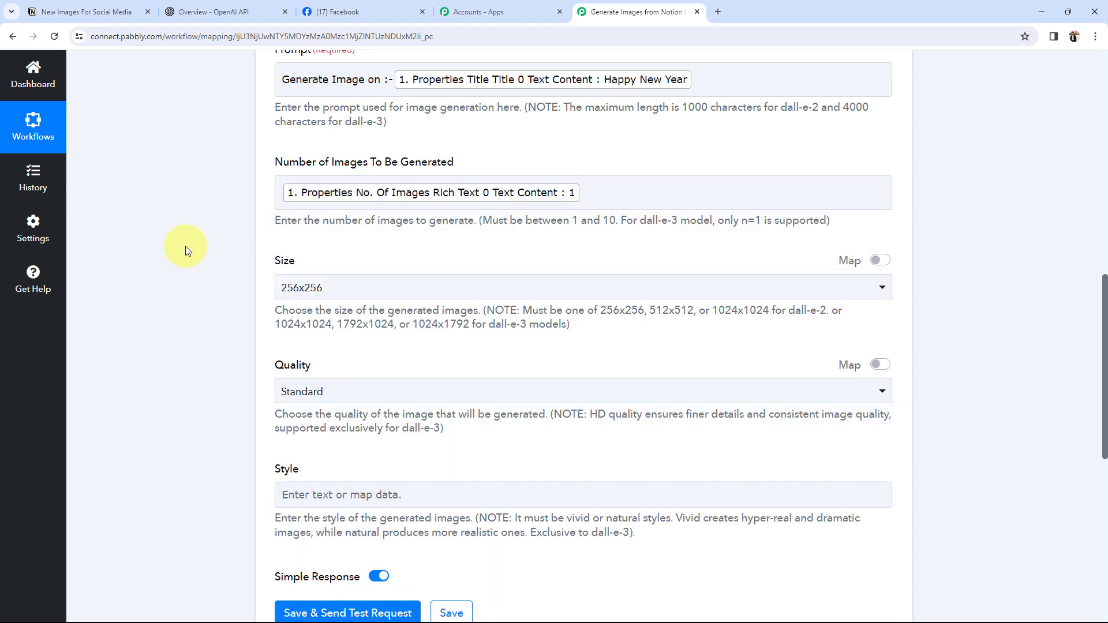
{"action": "left_click", "coordinate": [86, 12]}
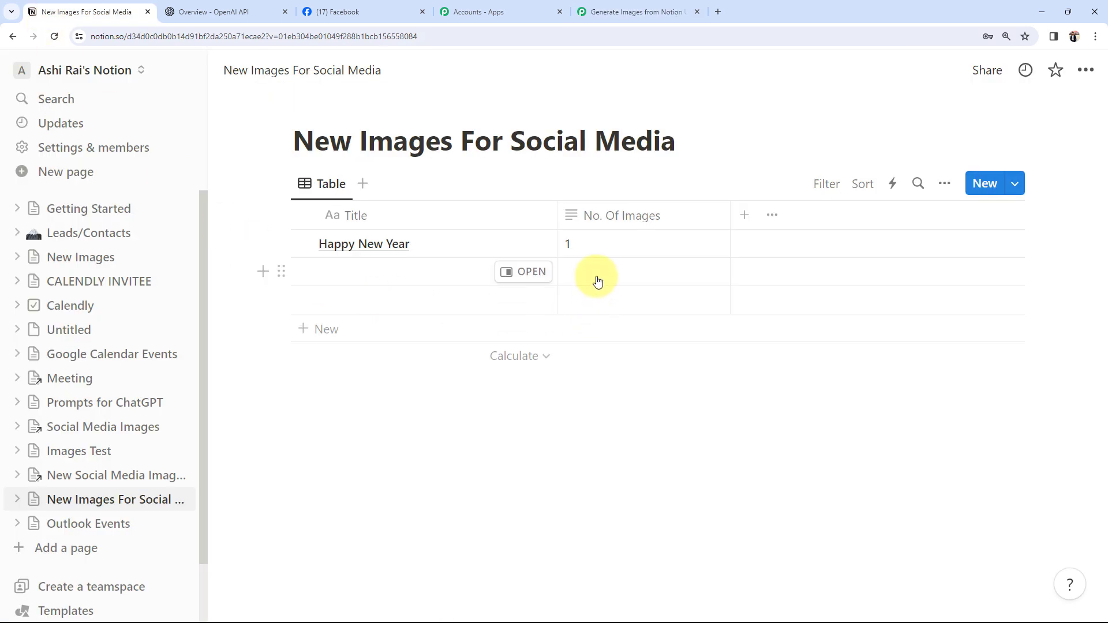
{"action": "left_click", "coordinate": [635, 12]}
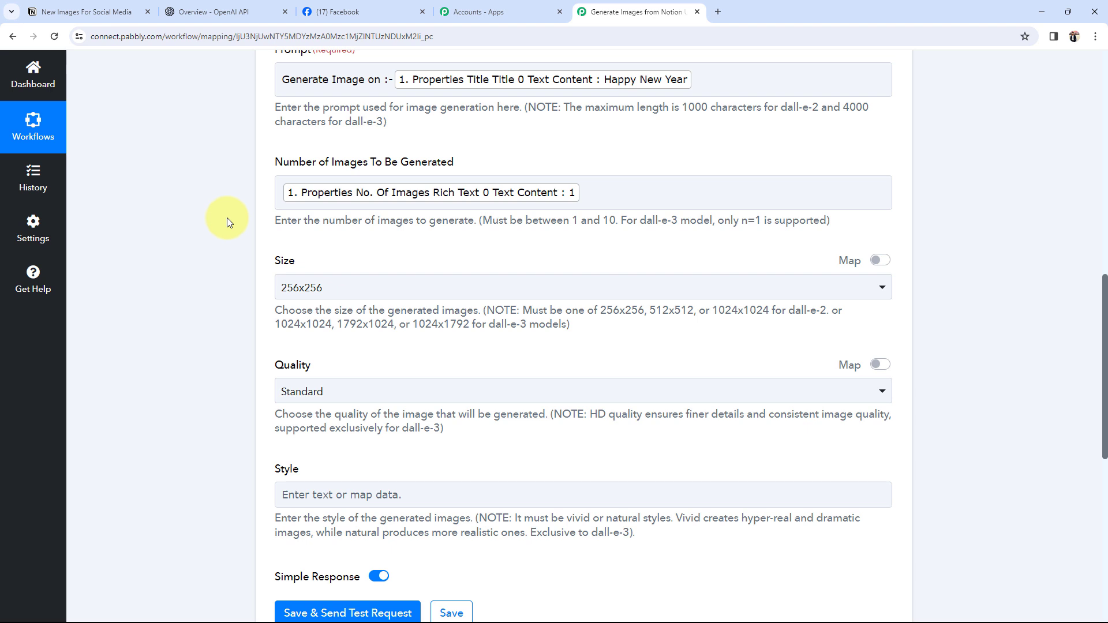
{"action": "left_click", "coordinate": [353, 200]}
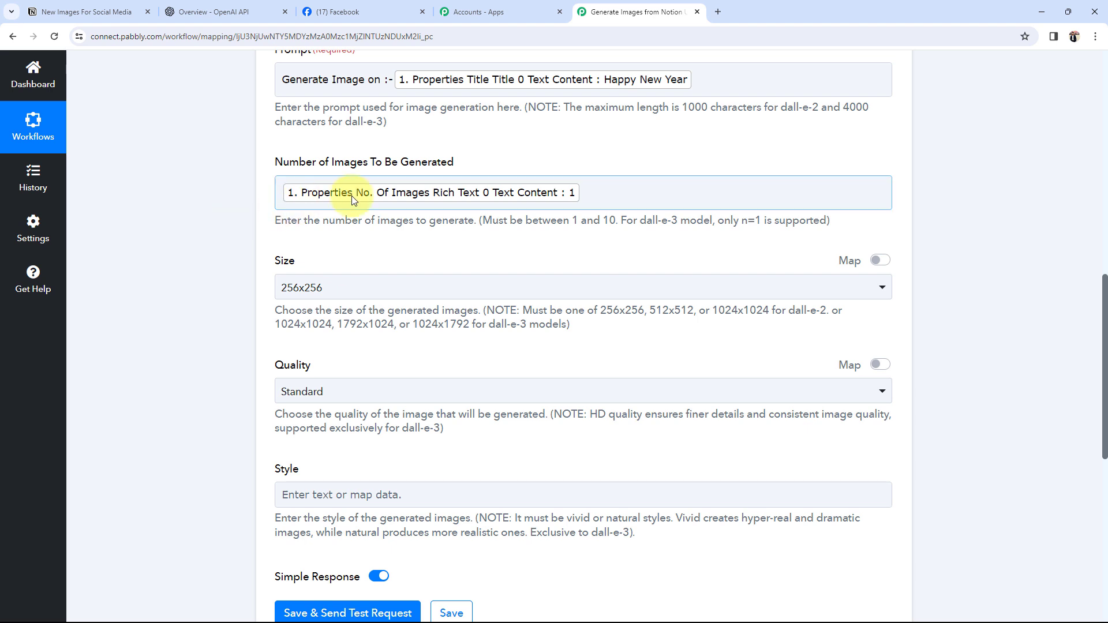
Step: Examine the Size setting's note on the image dimensions allowed for dall-e-2 and dall-e-3
{"action": "left_click", "coordinate": [292, 287]}
{"action": "scroll", "coordinate": [290, 287], "scroll_direction": "down", "scroll_amount": 1}
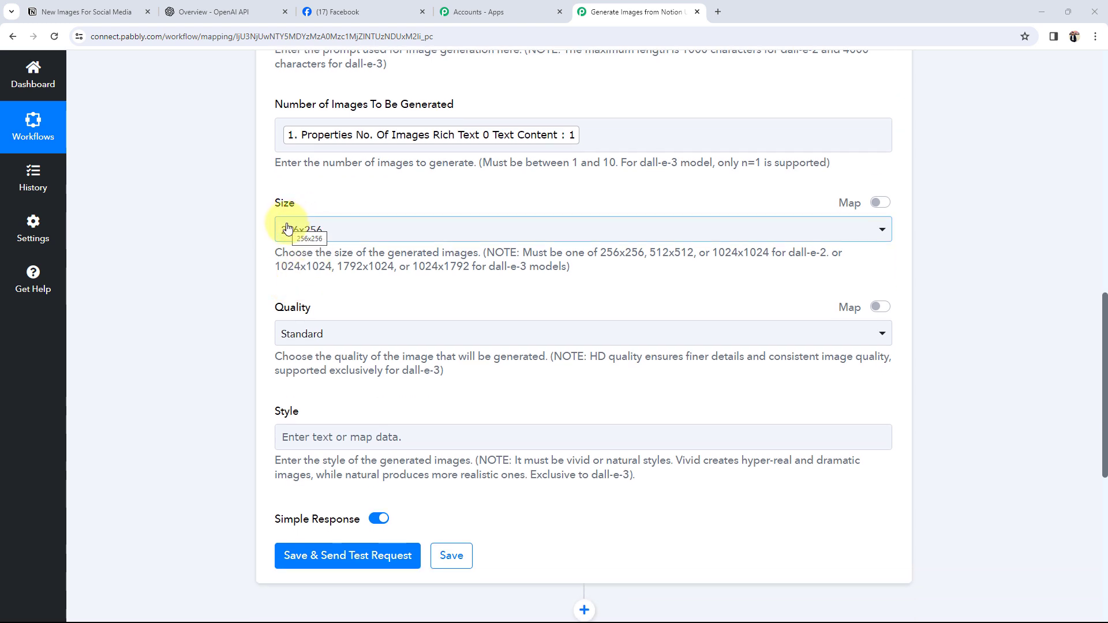
{"action": "left_click_drag", "start_coordinate": [600, 253], "coordinate": [772, 254]}
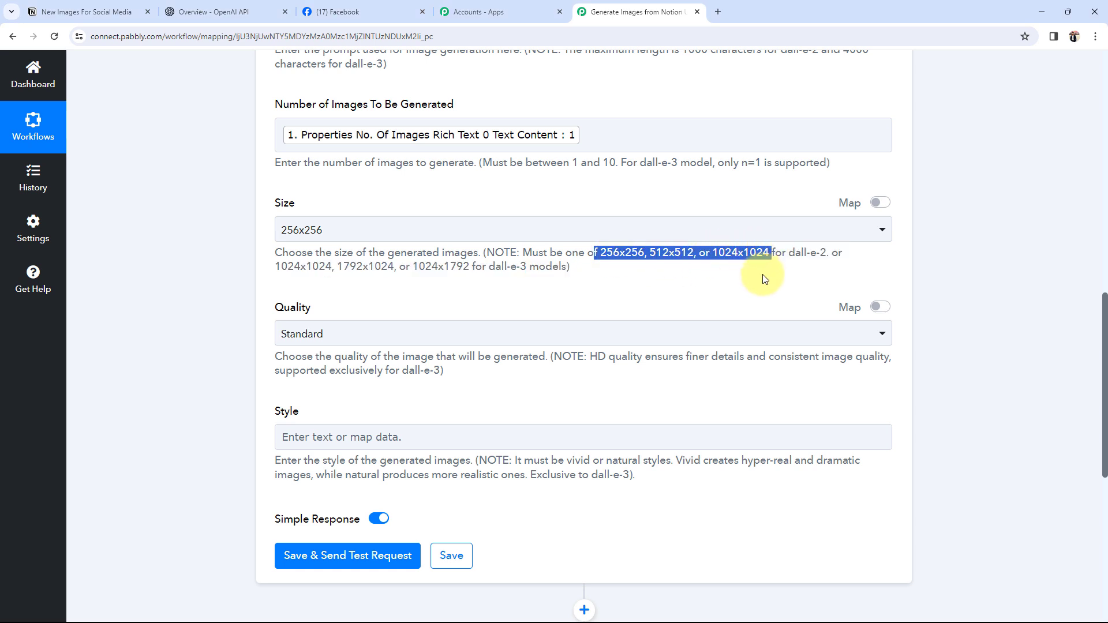
{"action": "left_click", "coordinate": [761, 279]}
{"action": "left_click_drag", "start_coordinate": [491, 267], "coordinate": [546, 267]}
{"action": "left_click", "coordinate": [359, 272]}
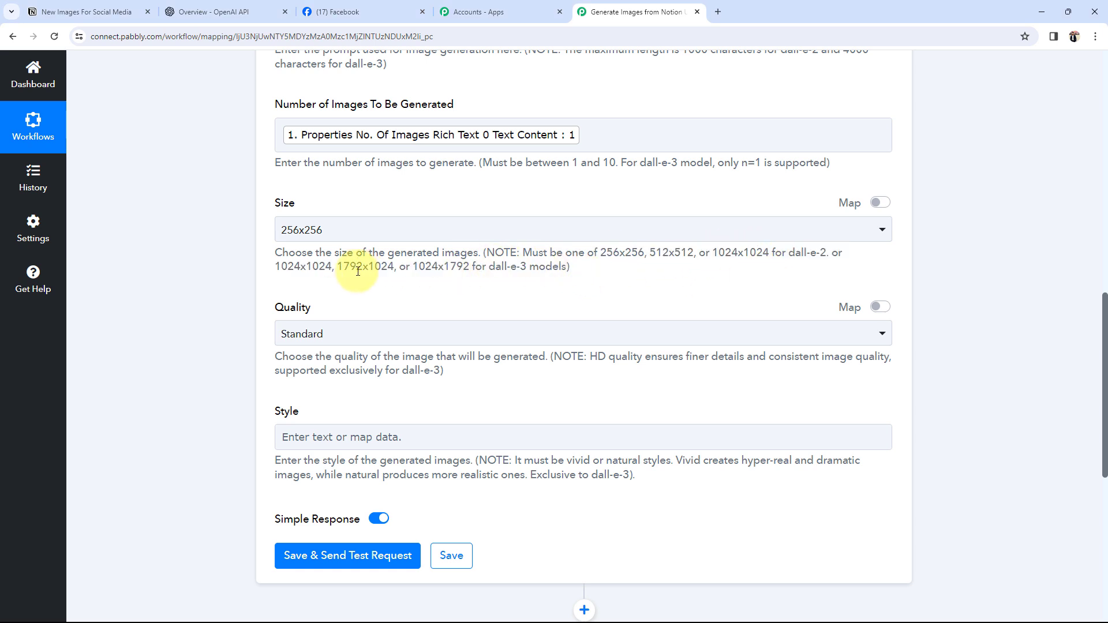
{"action": "left_click_drag", "start_coordinate": [281, 268], "coordinate": [453, 277]}
{"action": "left_click", "coordinate": [464, 290]}
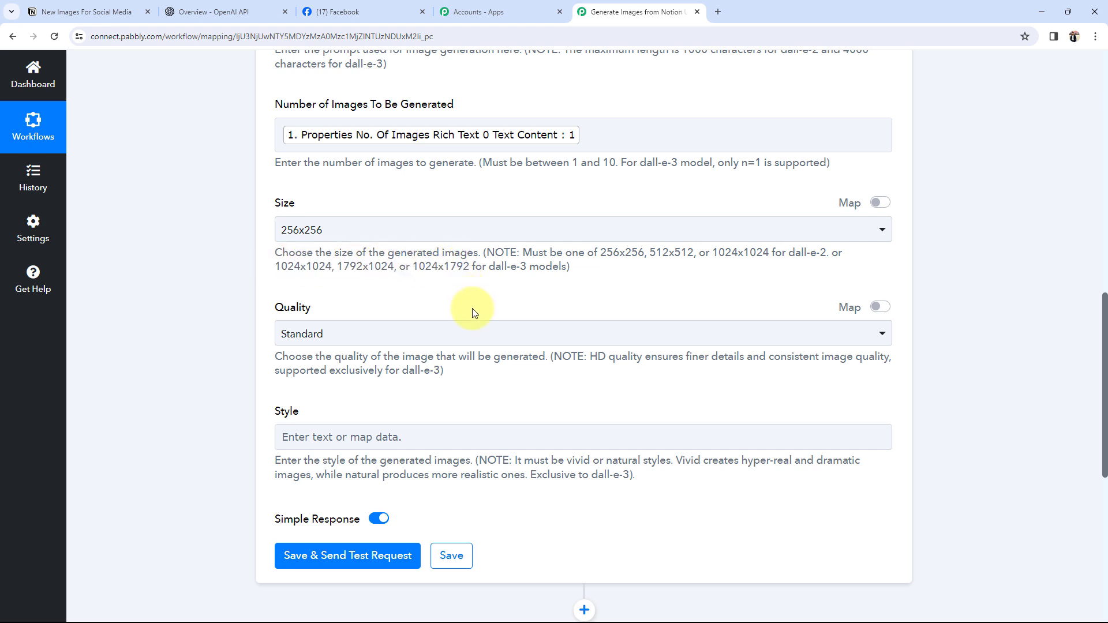
Step: Examine the available Quality options and the Style field's note about dall-e-3
{"action": "scroll", "coordinate": [206, 299], "scroll_direction": "down", "scroll_amount": 2}
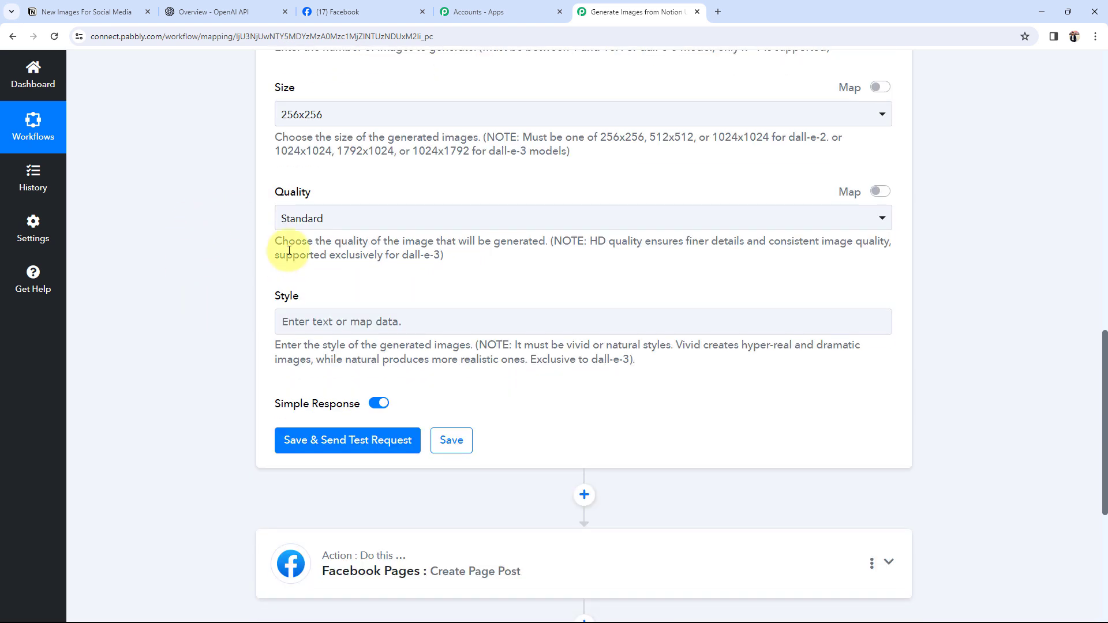
{"action": "left_click", "coordinate": [295, 218]}
{"action": "left_click", "coordinate": [254, 252]}
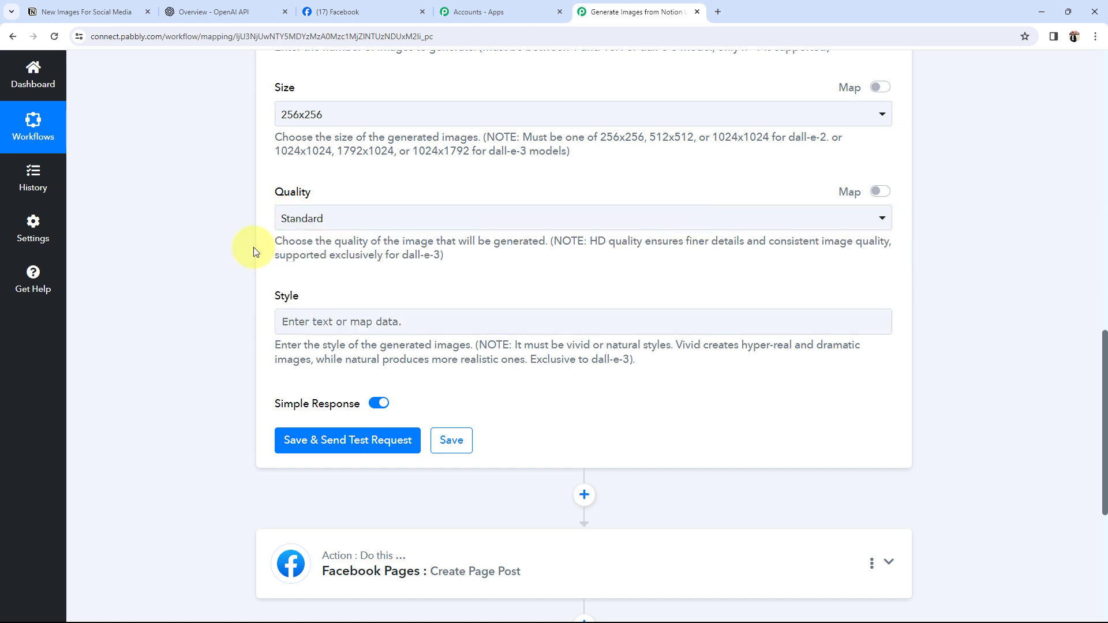
{"action": "left_click", "coordinate": [309, 224]}
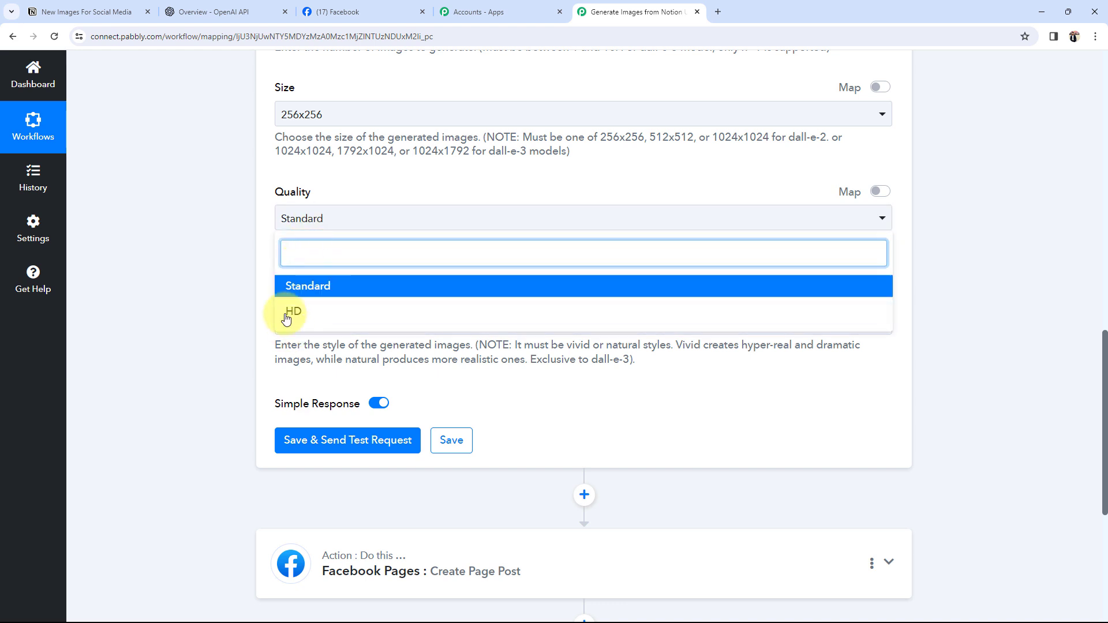
{"action": "left_click", "coordinate": [245, 287]}
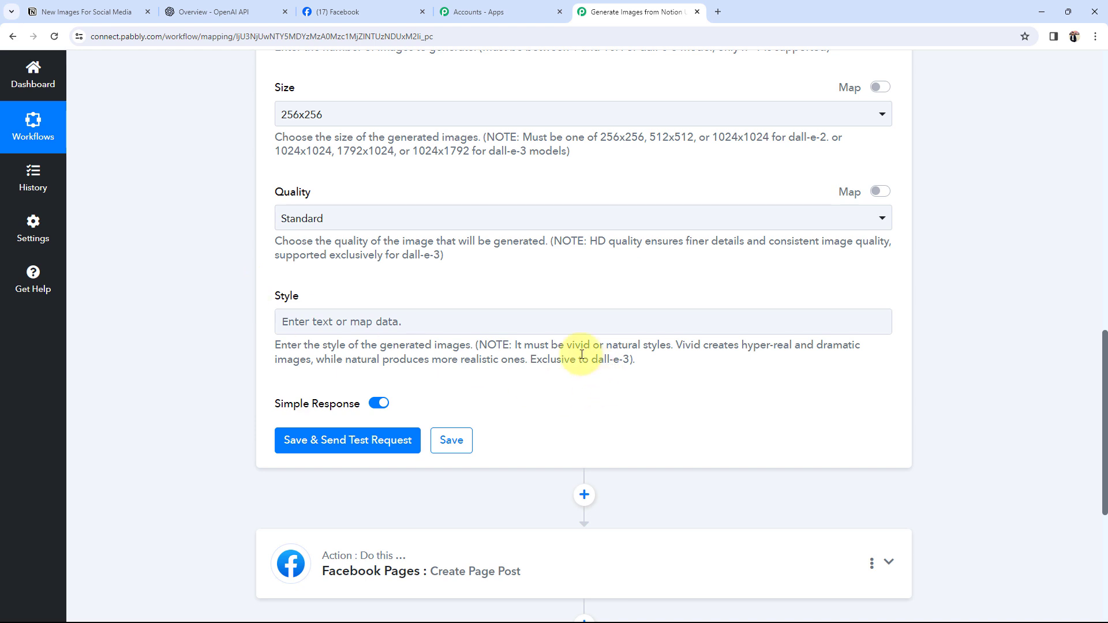
{"action": "left_click_drag", "start_coordinate": [582, 354], "coordinate": [606, 359]}
Step: Save the OpenAI action with a test request and enlarge the Data 0 Url value in the received response
{"action": "left_click", "coordinate": [300, 440]}
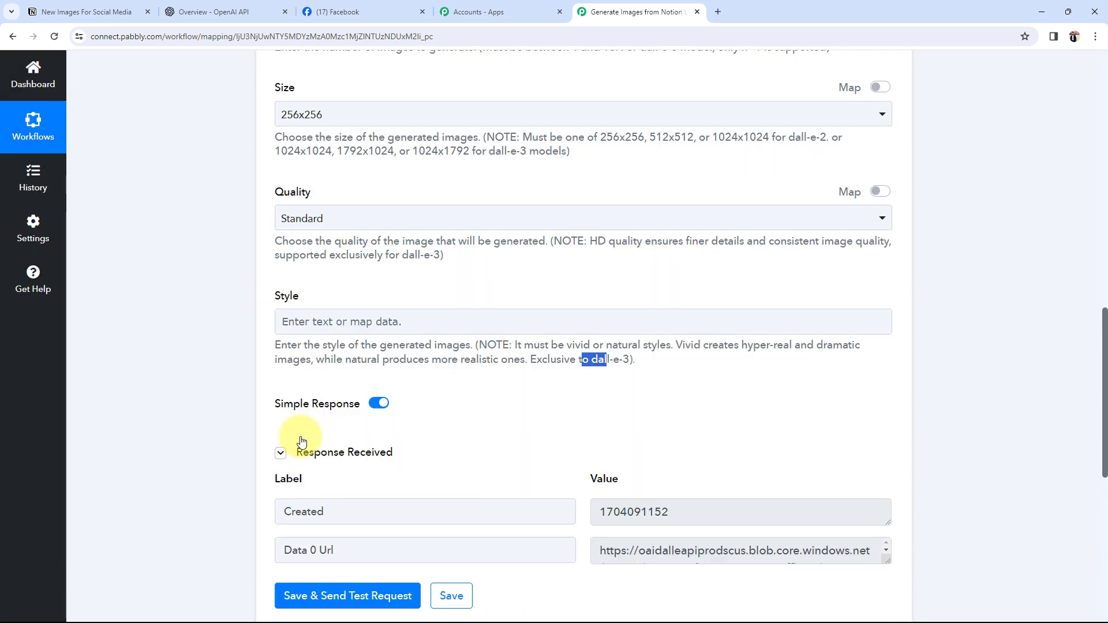
{"action": "scroll", "coordinate": [302, 442], "scroll_direction": "down", "scroll_amount": 3}
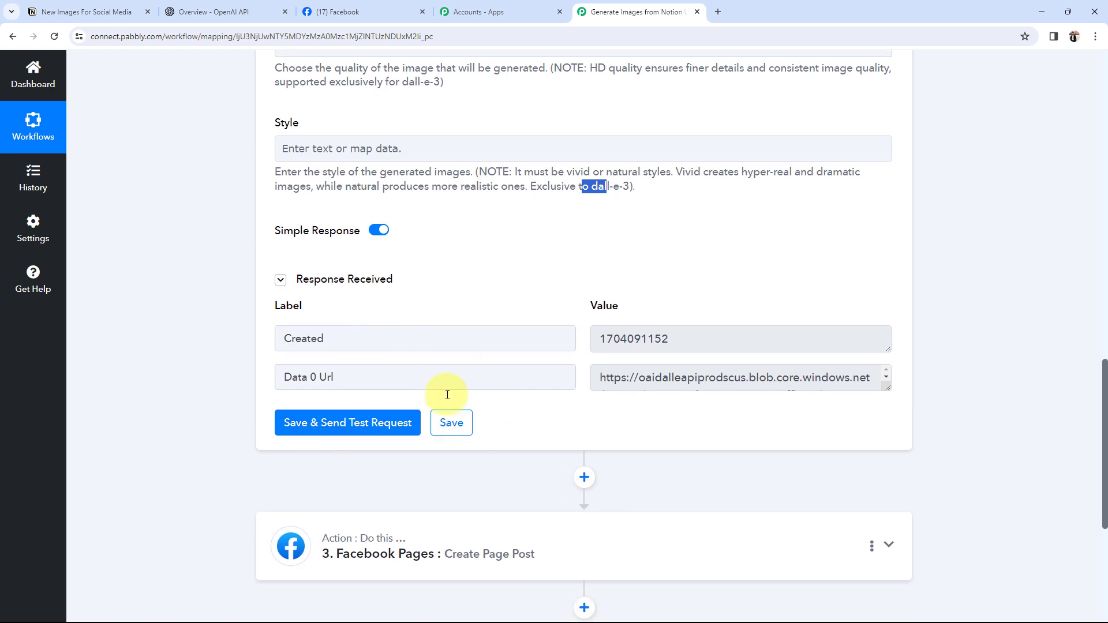
{"action": "left_click_drag", "start_coordinate": [885, 388], "coordinate": [885, 473]}
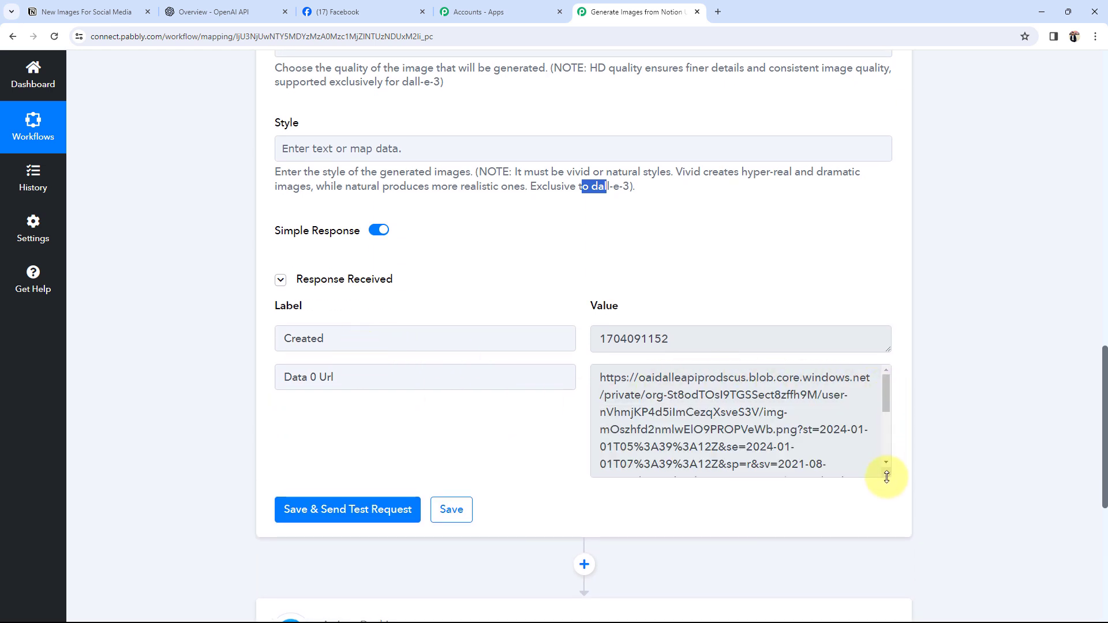
Step: Copy the Data 0 Url value from the OpenAI response and open the generated image in a new browser tab
{"action": "left_click_drag", "start_coordinate": [599, 375], "coordinate": [936, 507]}
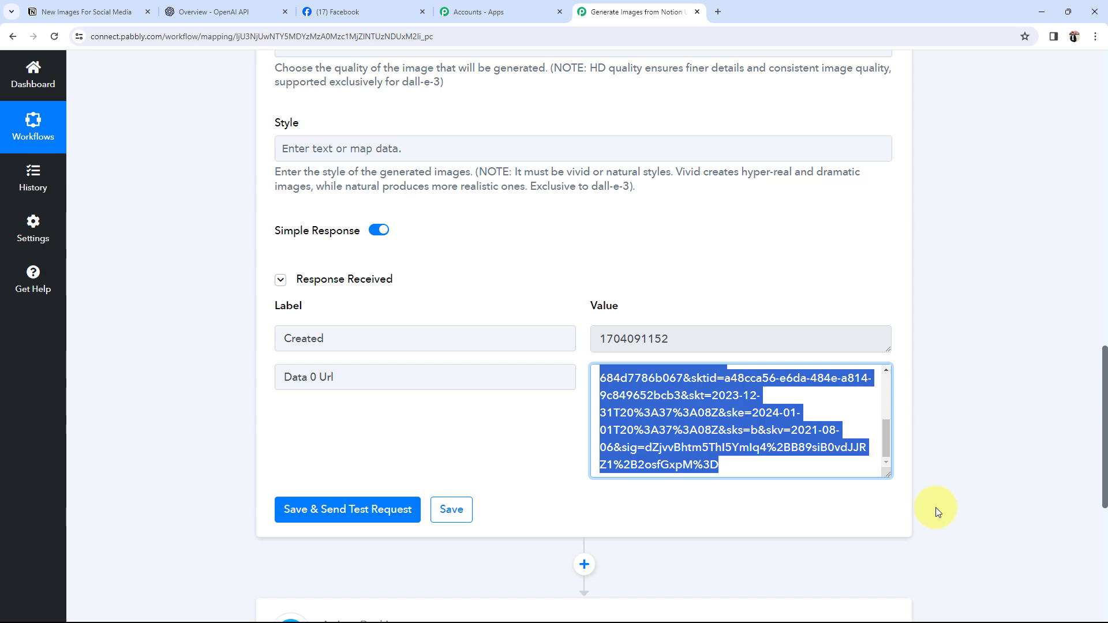
{"action": "left_click", "coordinate": [718, 12]}
{"action": "left_click", "coordinate": [402, 304]}
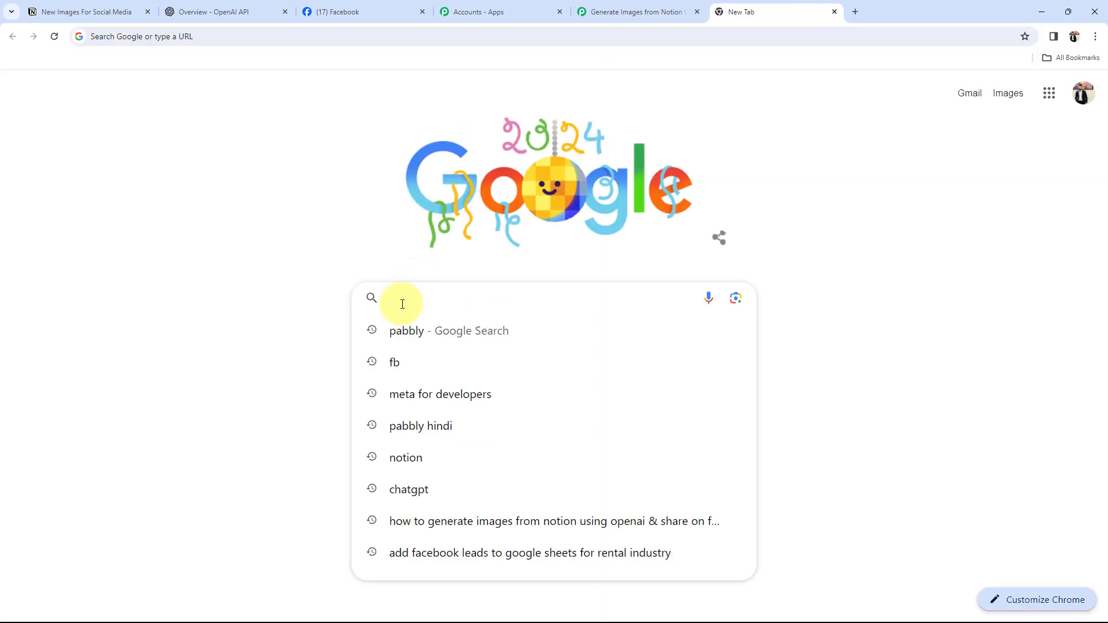
{"action": "key", "text": "ctrl+v"}
{"action": "key", "text": "Return"}
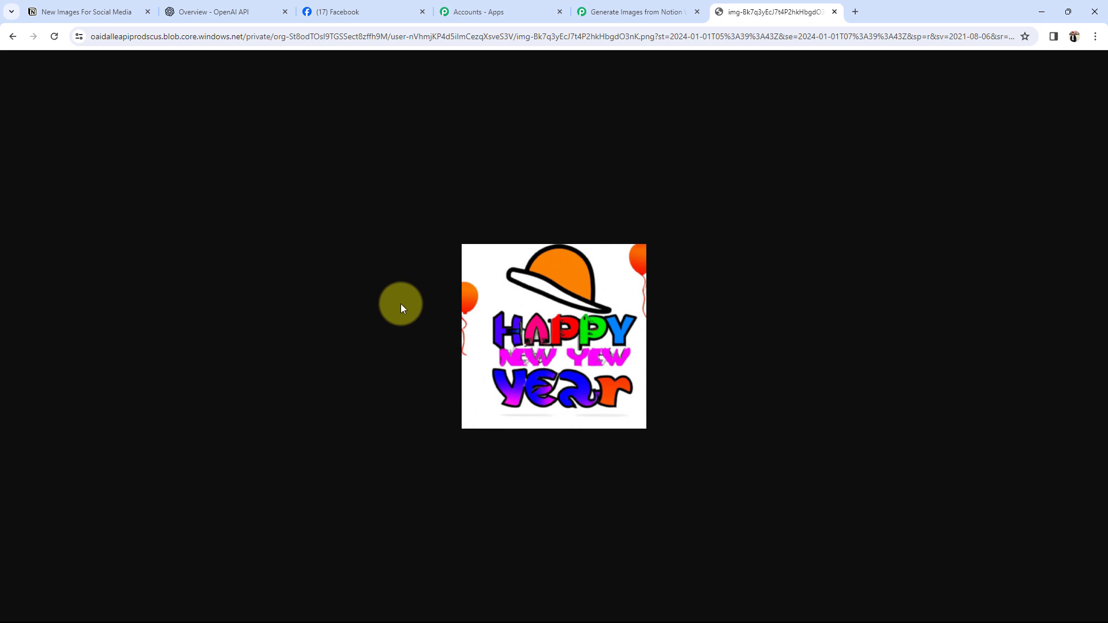
Step: Return to the Pabbly Connect workflow and collapse the OpenAI Generate Image (DALL-E) action
{"action": "left_click", "coordinate": [615, 16]}
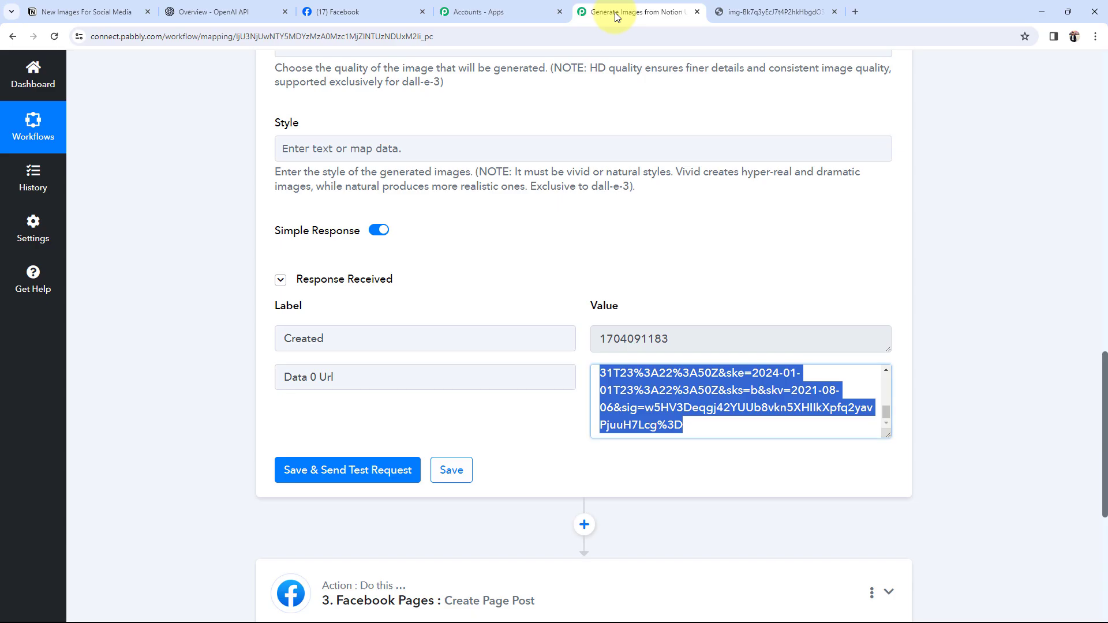
{"action": "left_click", "coordinate": [178, 350]}
{"action": "scroll", "coordinate": [176, 346], "scroll_direction": "up", "scroll_amount": 15}
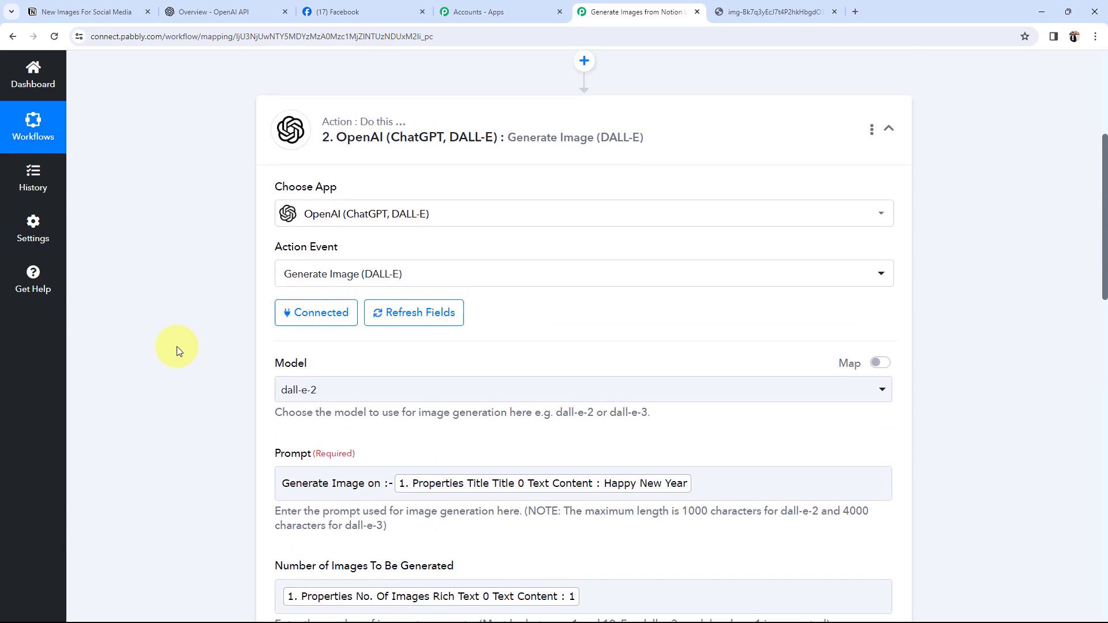
{"action": "left_click", "coordinate": [403, 235]}
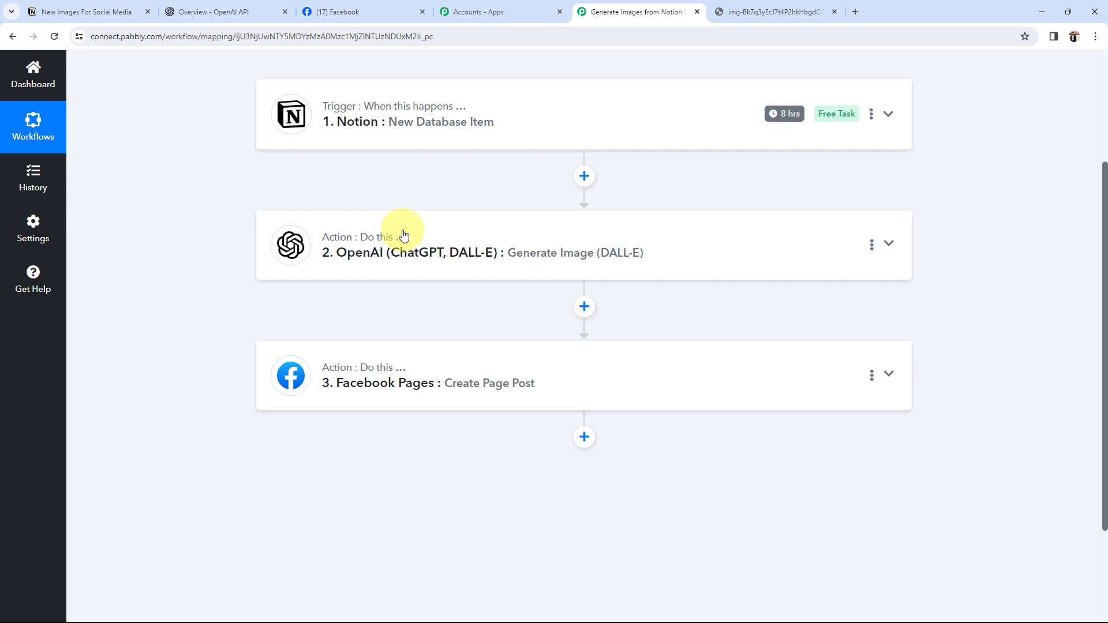
Step: Expand the Facebook Pages Create Page Post action and authorize a new Facebook Pages connection named Facebook Pages #41
{"action": "left_click", "coordinate": [403, 388]}
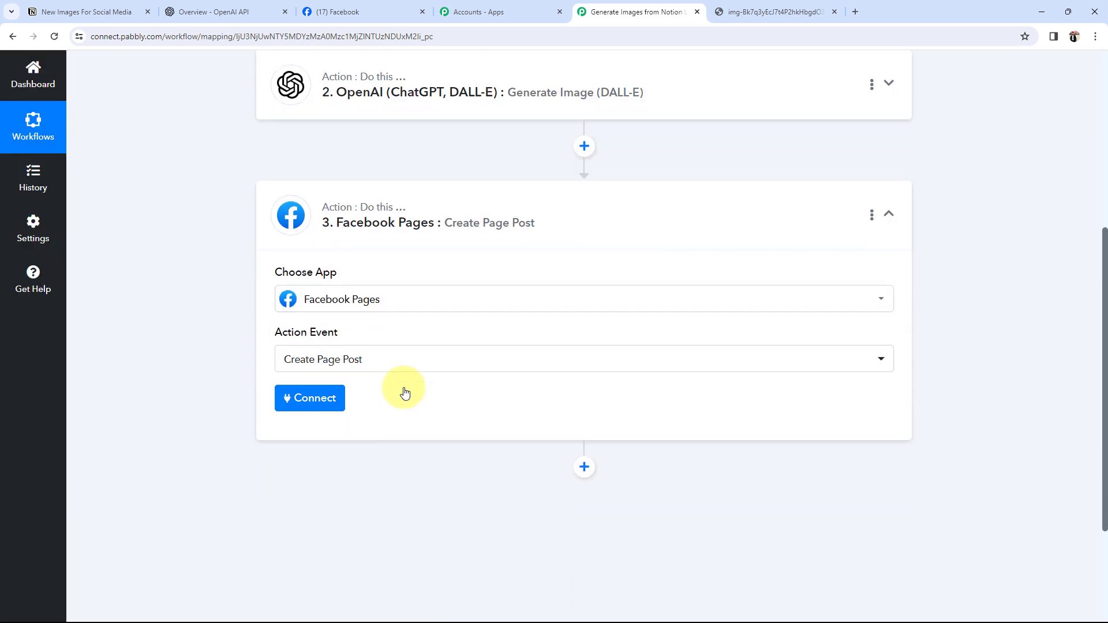
{"action": "left_click", "coordinate": [311, 398]}
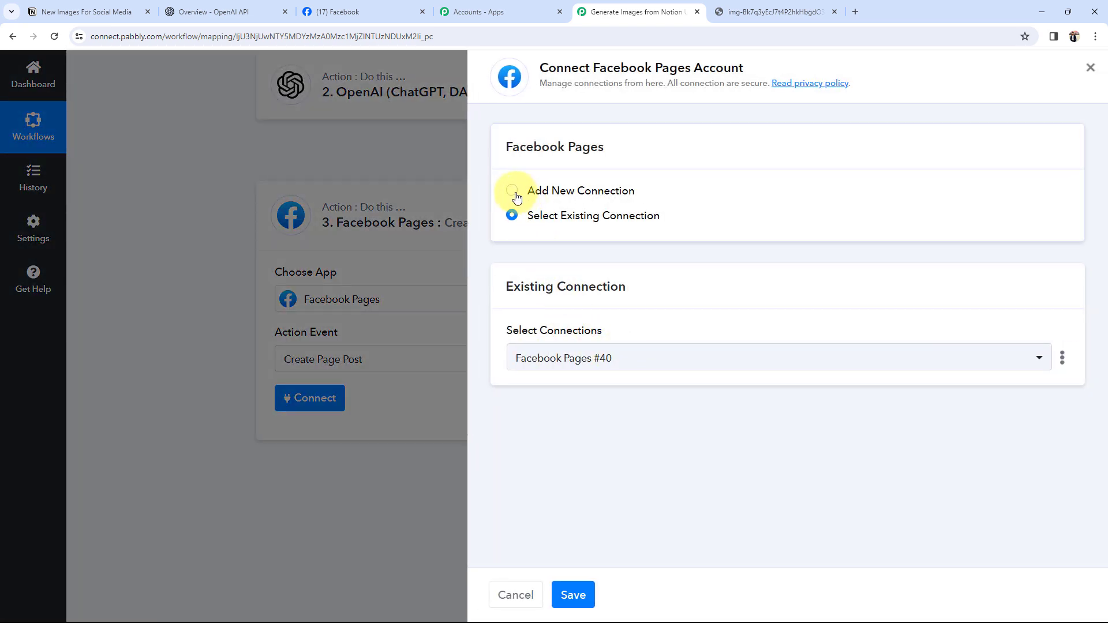
{"action": "left_click", "coordinate": [513, 192]}
{"action": "left_click", "coordinate": [554, 346]}
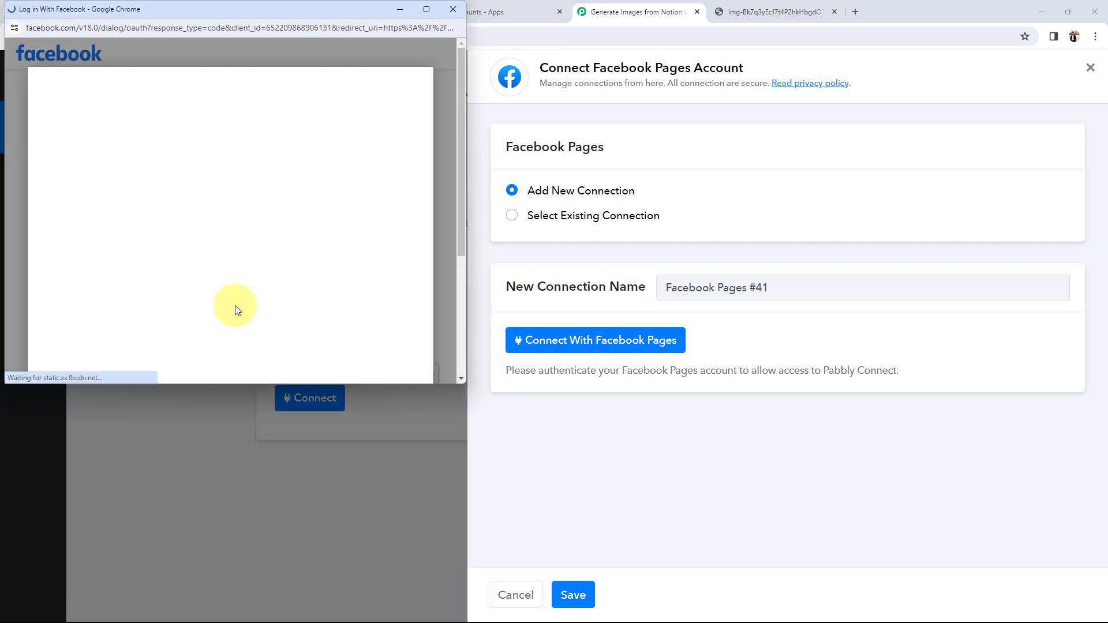
{"action": "left_click", "coordinate": [297, 243]}
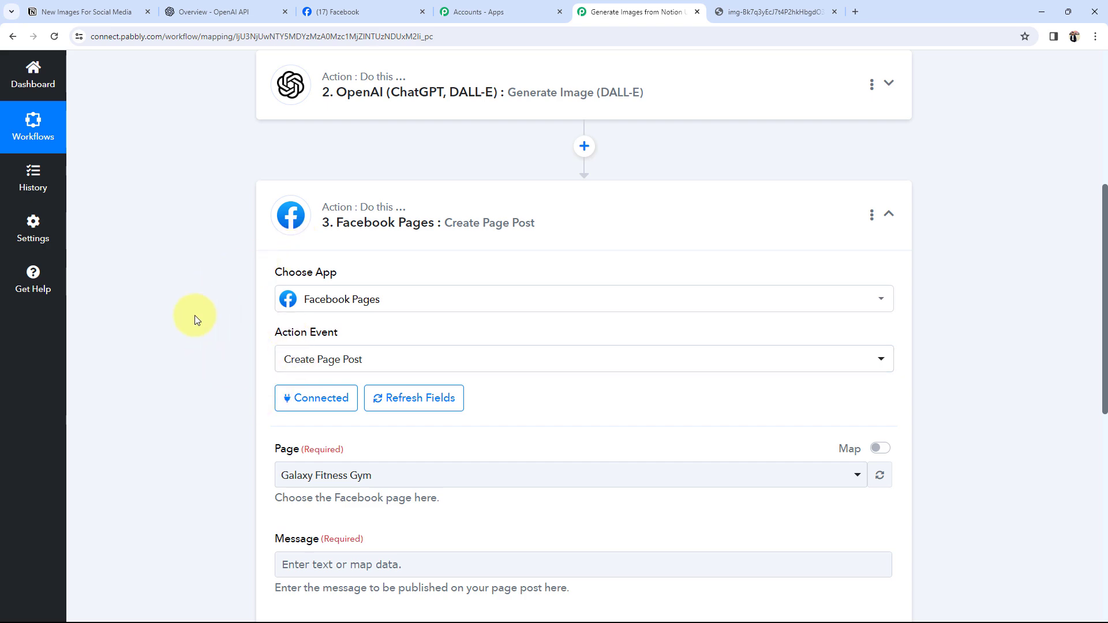
Step: Choose Galaxy Fitness Gym as the Facebook page for the post
{"action": "scroll", "coordinate": [194, 319], "scroll_direction": "down", "scroll_amount": 1}
{"action": "scroll", "coordinate": [194, 319], "scroll_direction": "down", "scroll_amount": 1}
{"action": "left_click_drag", "start_coordinate": [274, 279], "coordinate": [301, 281]}
{"action": "left_click", "coordinate": [240, 295]}
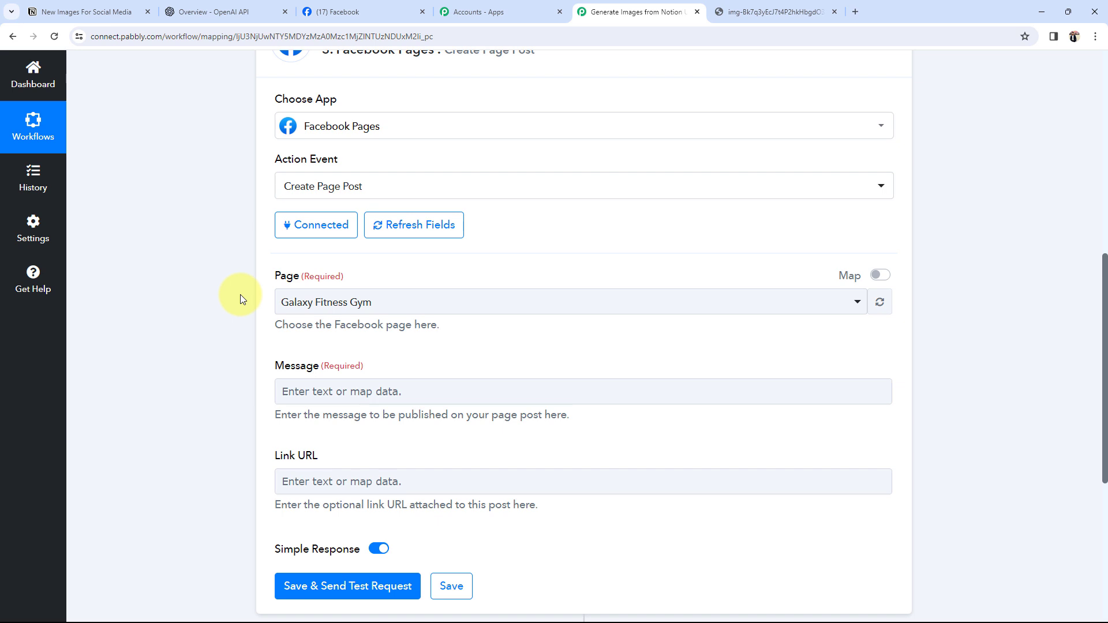
{"action": "left_click", "coordinate": [294, 311]}
{"action": "left_click", "coordinate": [321, 369]}
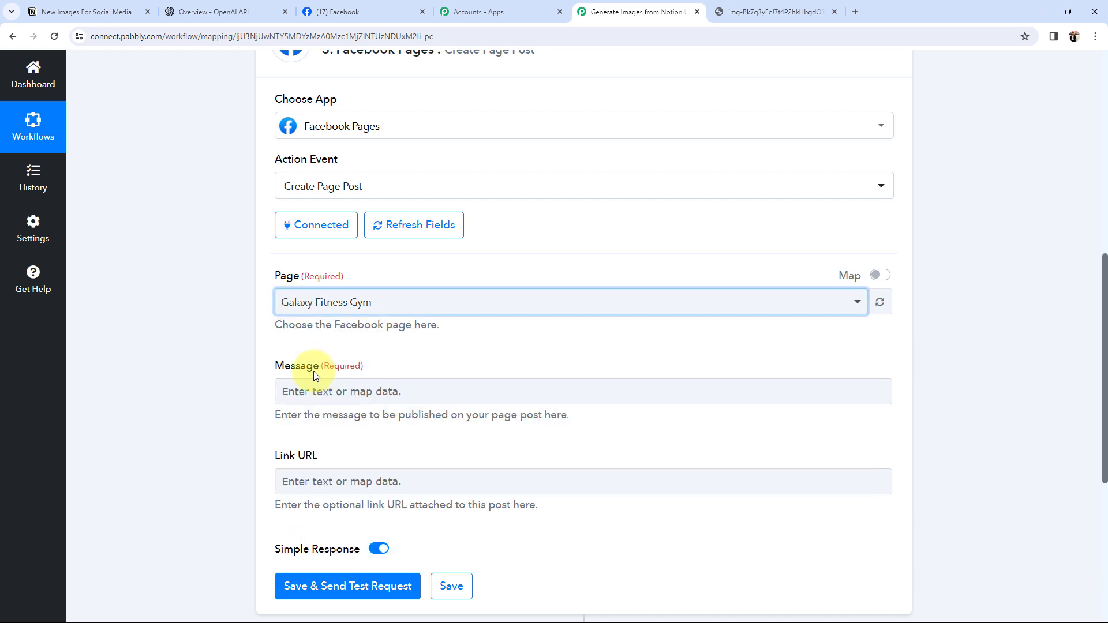
Step: Map the post's Message to Notion's "Properties Title Title 0 Text Content" value
{"action": "scroll", "coordinate": [225, 371], "scroll_direction": "down", "scroll_amount": 3}
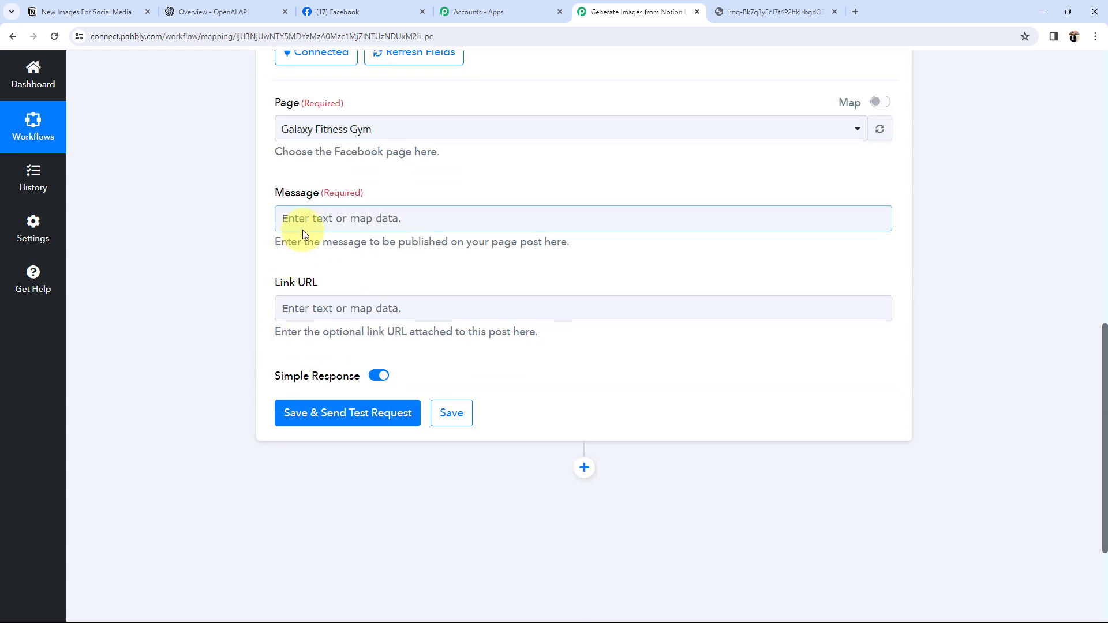
{"action": "left_click", "coordinate": [306, 220]}
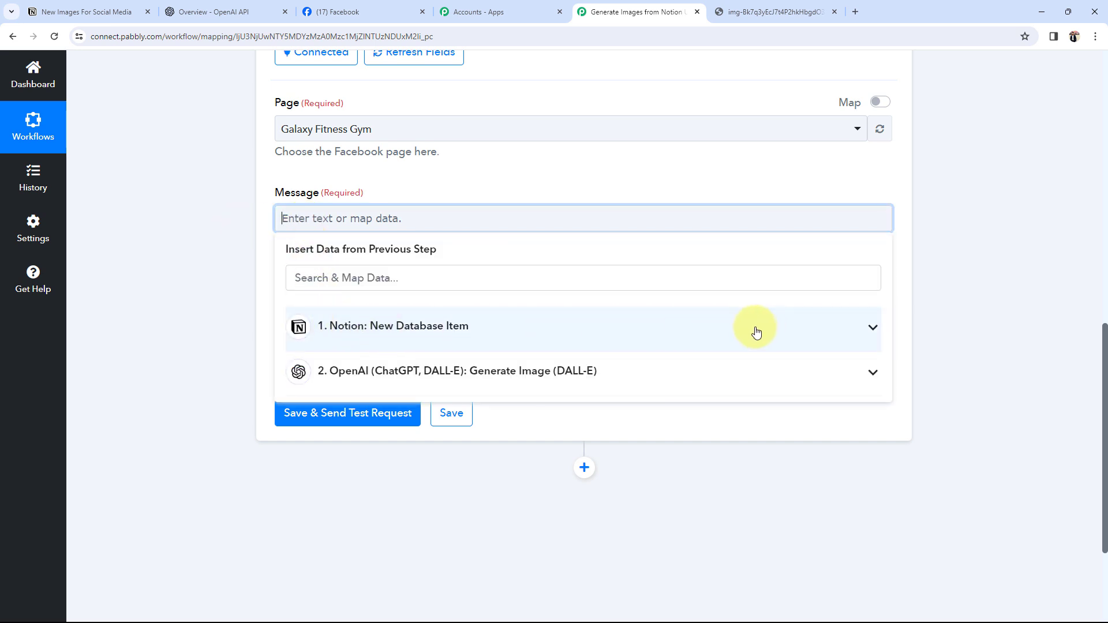
{"action": "left_click", "coordinate": [811, 329]}
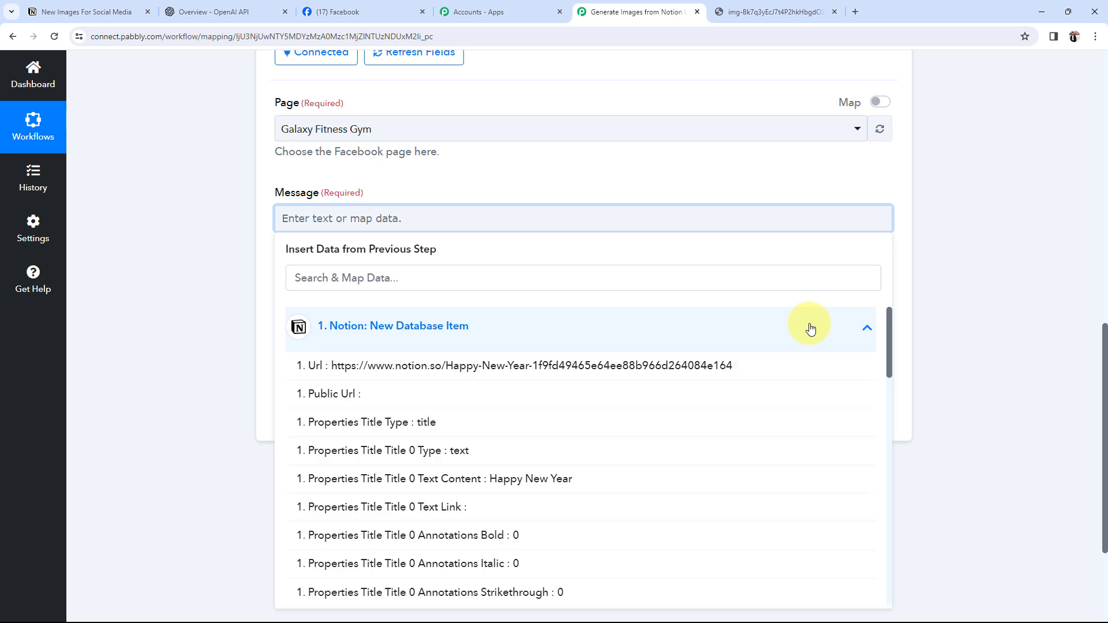
{"action": "left_click", "coordinate": [389, 486]}
{"action": "left_click", "coordinate": [289, 311]}
Step: Map the post's Link URL to the OpenAI step's "Data 0 Url" value
{"action": "scroll", "coordinate": [242, 278], "scroll_direction": "down", "scroll_amount": 1}
{"action": "left_click_drag", "start_coordinate": [271, 233], "coordinate": [313, 233]}
{"action": "left_click", "coordinate": [227, 246]}
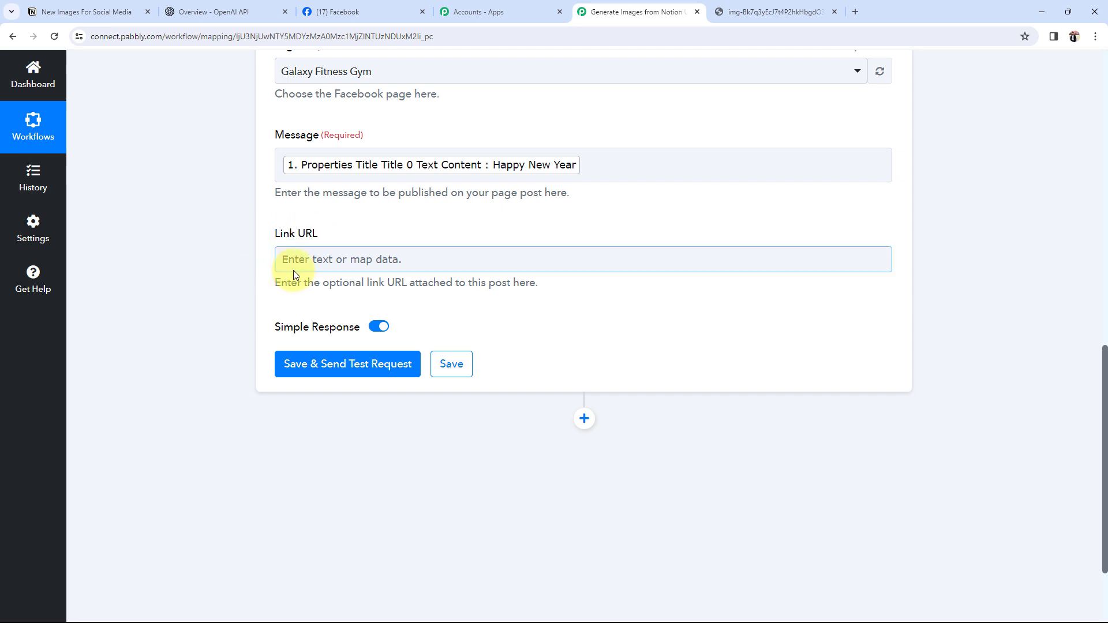
{"action": "scroll", "coordinate": [293, 270], "scroll_direction": "up", "scroll_amount": 1}
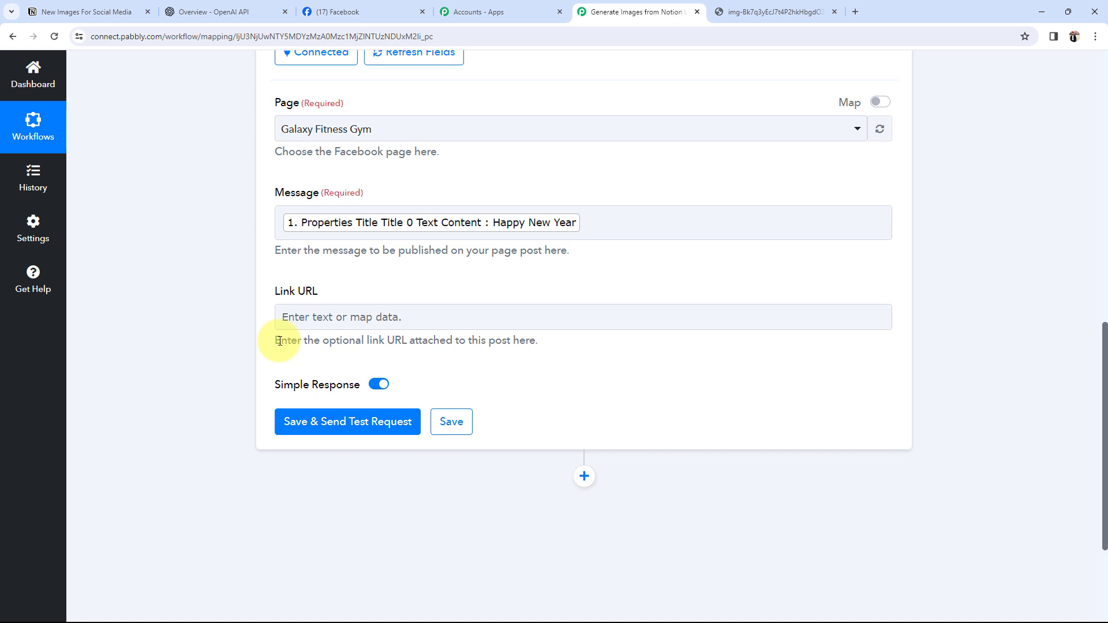
{"action": "scroll", "coordinate": [240, 306], "scroll_direction": "down", "scroll_amount": 1}
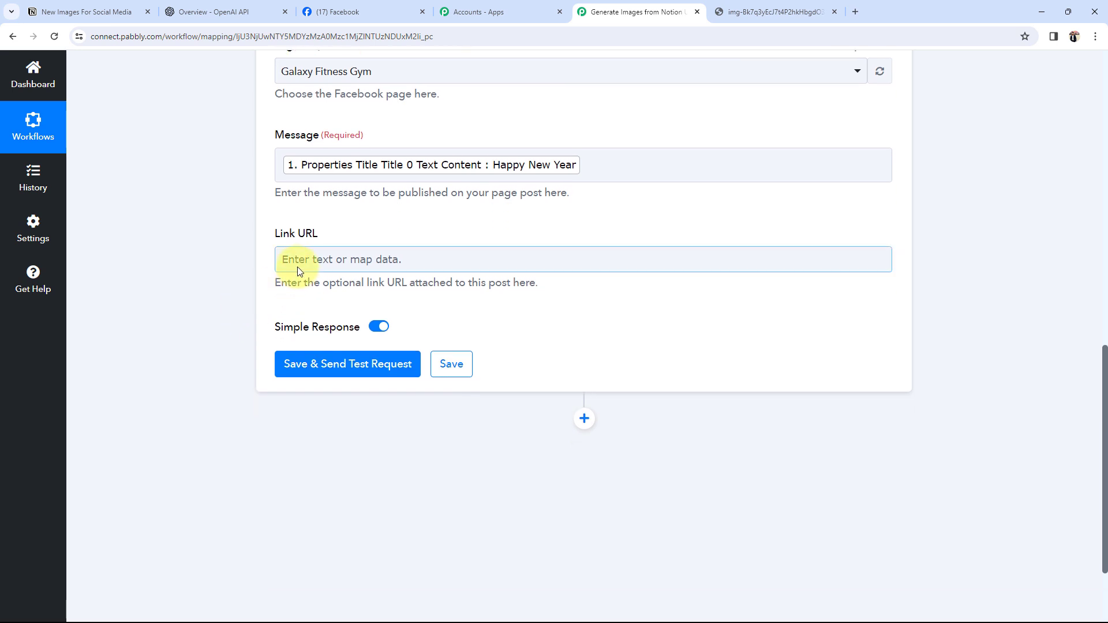
{"action": "left_click", "coordinate": [298, 260]}
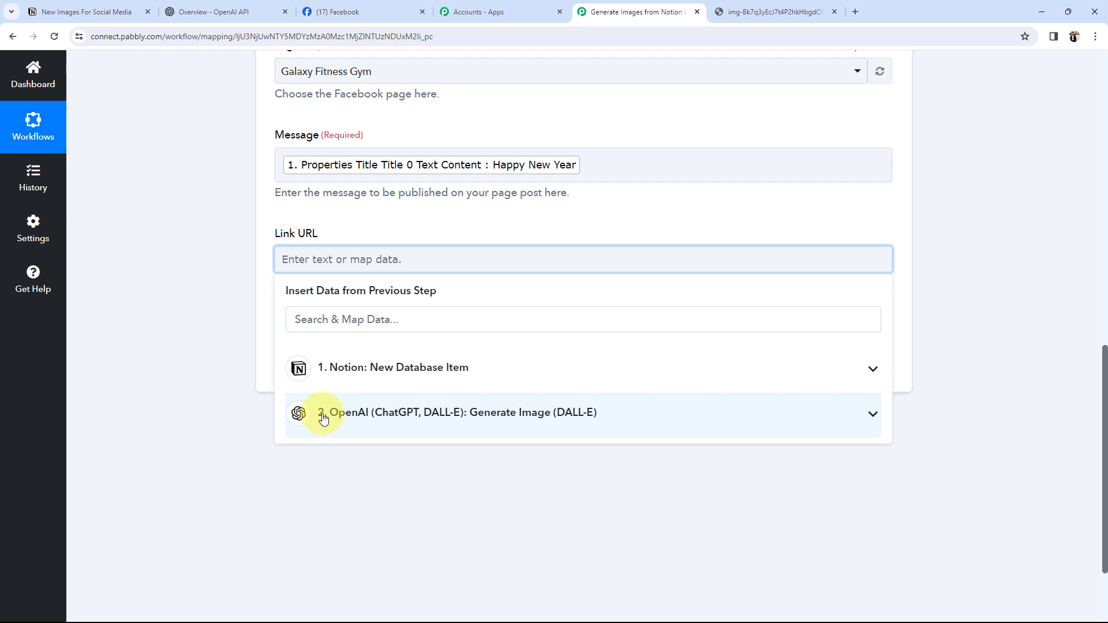
{"action": "left_click", "coordinate": [870, 415]}
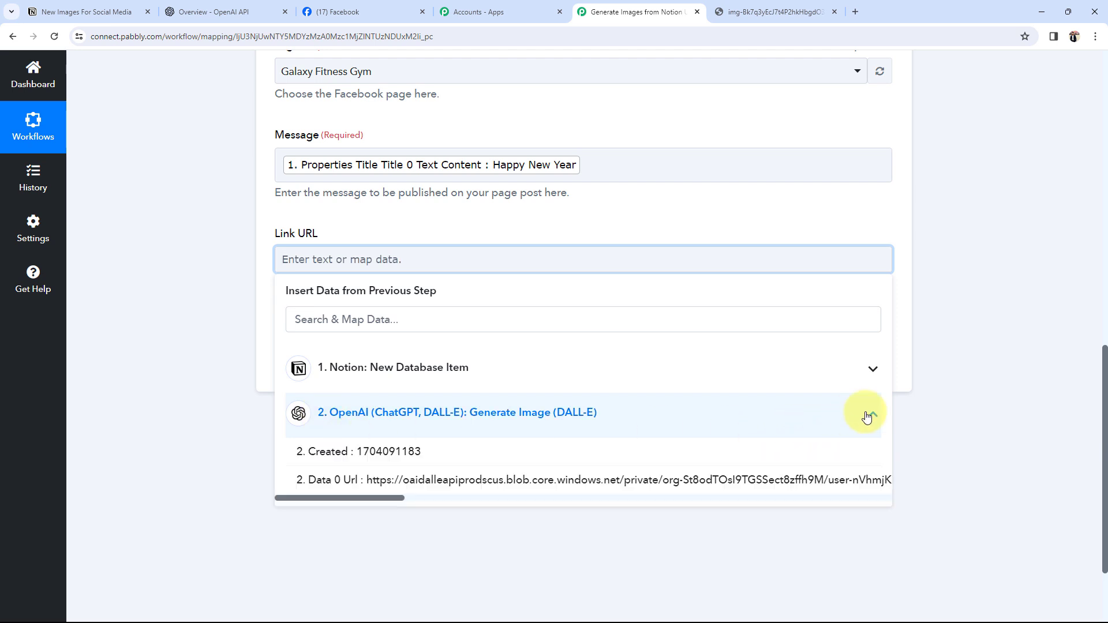
{"action": "left_click", "coordinate": [392, 480]}
{"action": "left_click", "coordinate": [173, 272]}
{"action": "scroll", "coordinate": [173, 271], "scroll_direction": "up", "scroll_amount": 2}
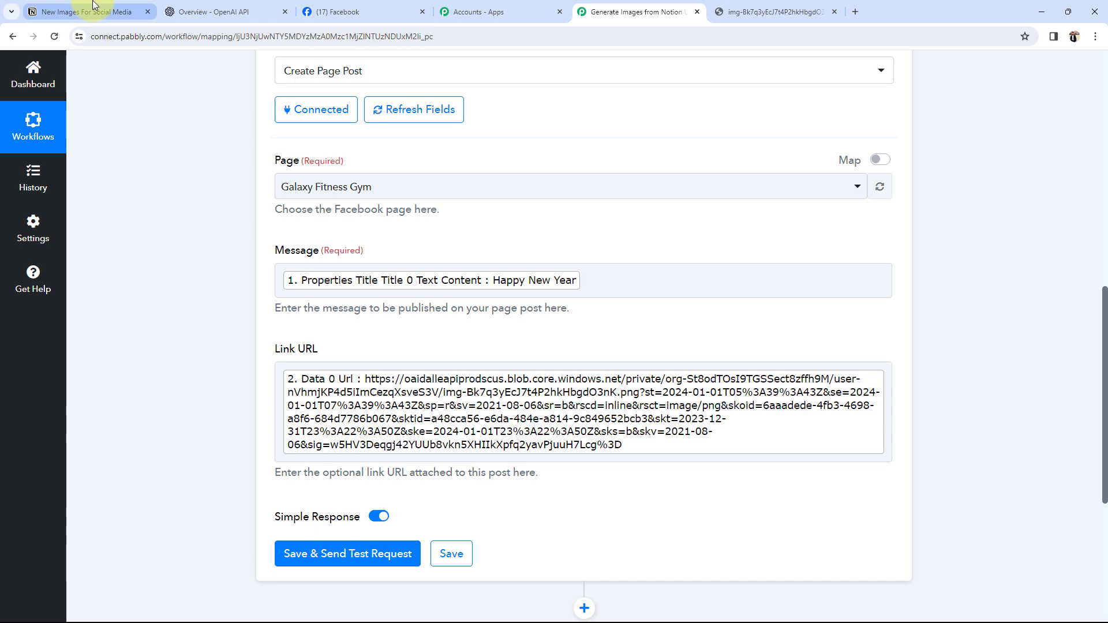
Step: Compare the mapped message and link with the Notion table New Images For Social Media and the generated image
{"action": "left_click", "coordinate": [34, 10]}
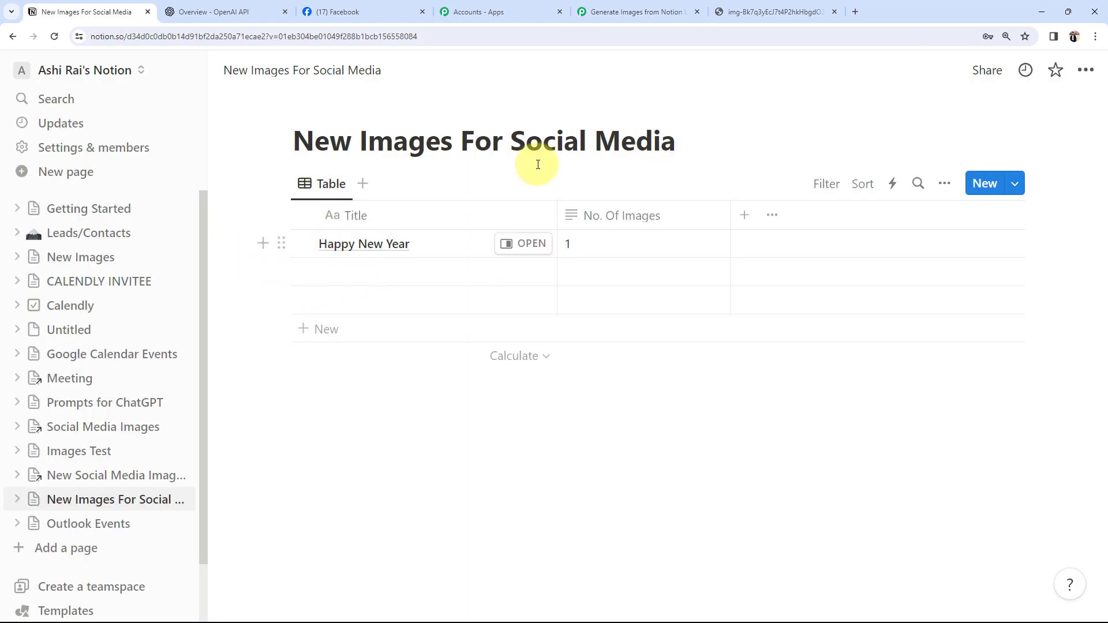
{"action": "left_click", "coordinate": [635, 12]}
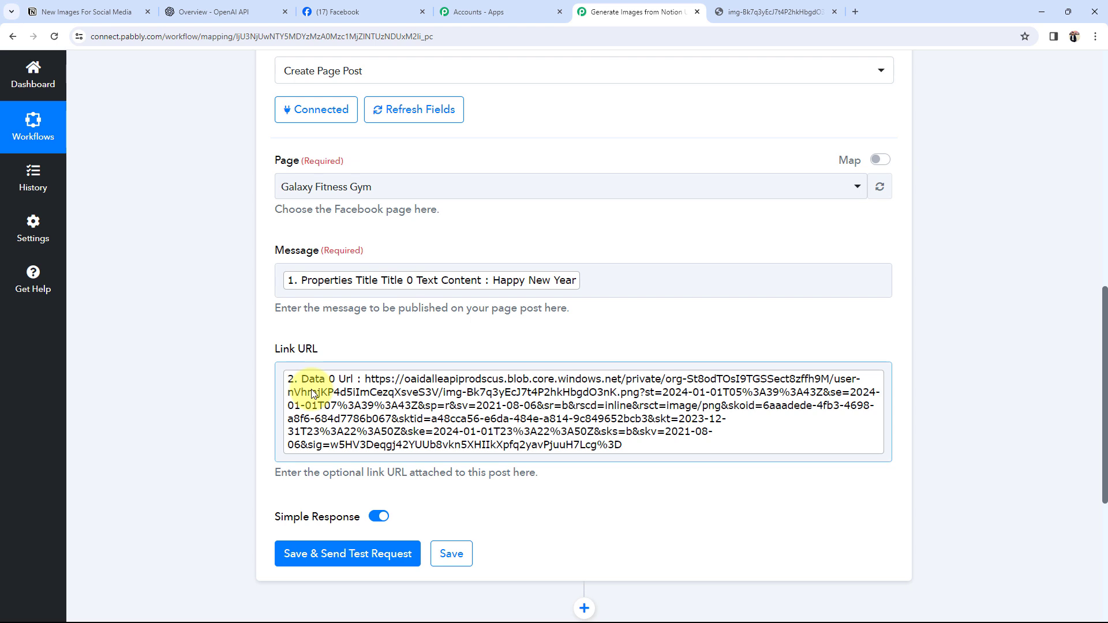
{"action": "left_click", "coordinate": [81, 11]}
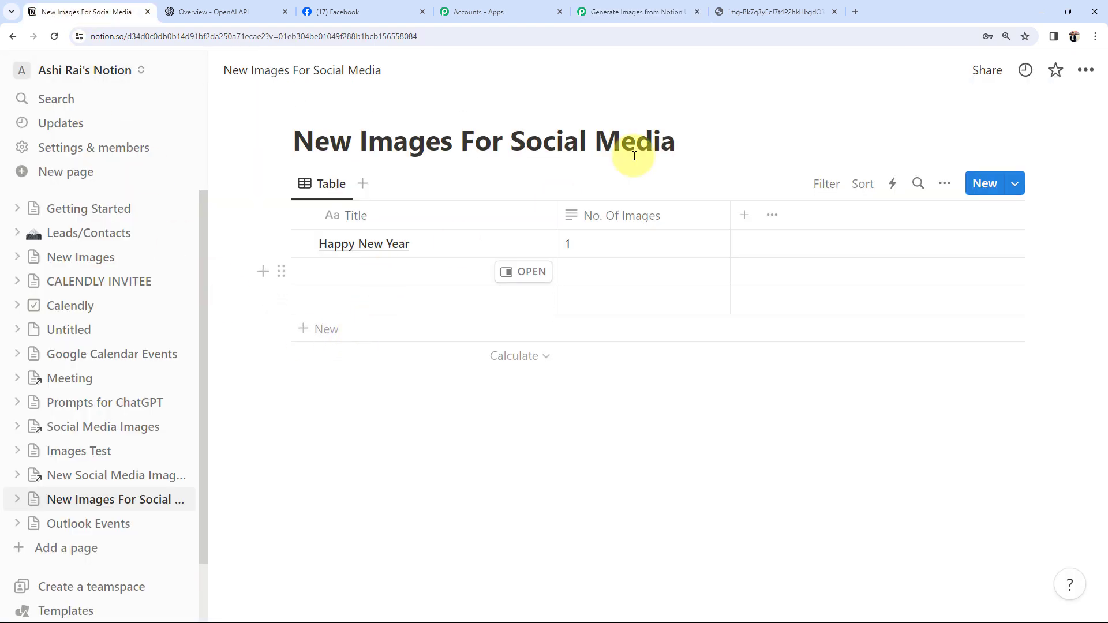
{"action": "left_click", "coordinate": [768, 11]}
{"action": "left_click", "coordinate": [635, 11]}
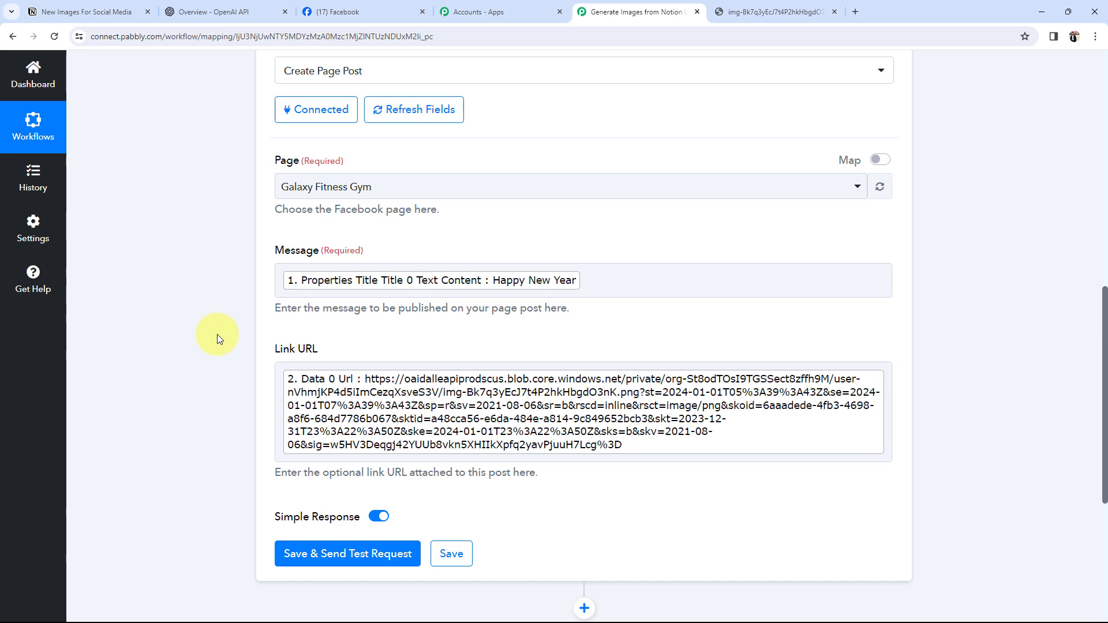
Step: Save the Facebook Pages action with a test request and check the Res1 Data Message in the response
{"action": "left_click", "coordinate": [297, 557]}
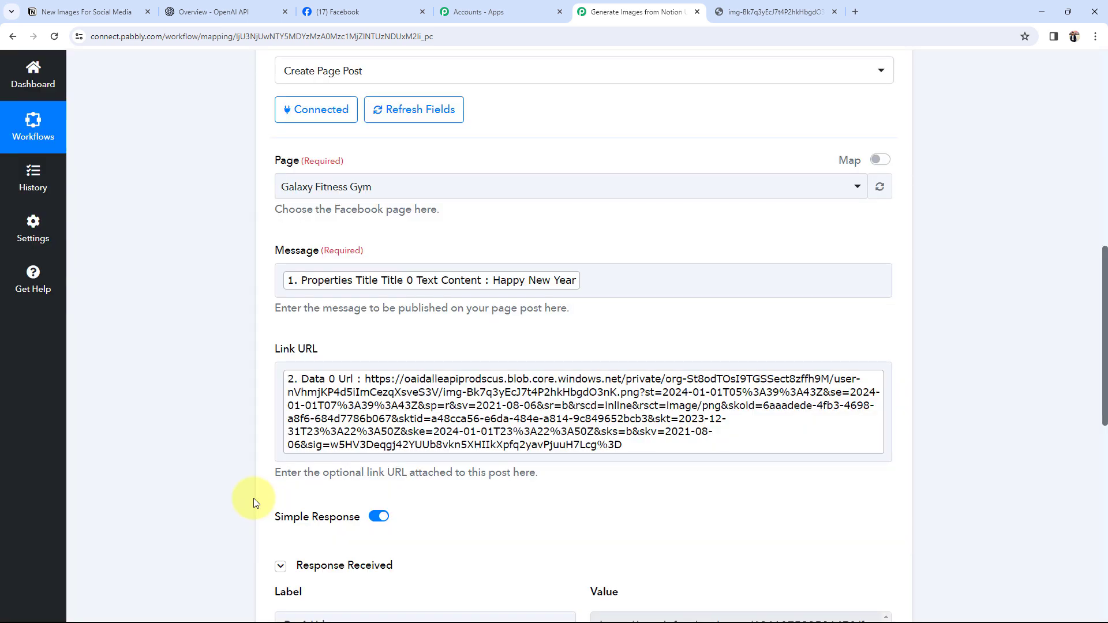
{"action": "scroll", "coordinate": [254, 497], "scroll_direction": "down", "scroll_amount": 4}
{"action": "left_click_drag", "start_coordinate": [711, 428], "coordinate": [594, 433]}
{"action": "left_click", "coordinate": [180, 413]}
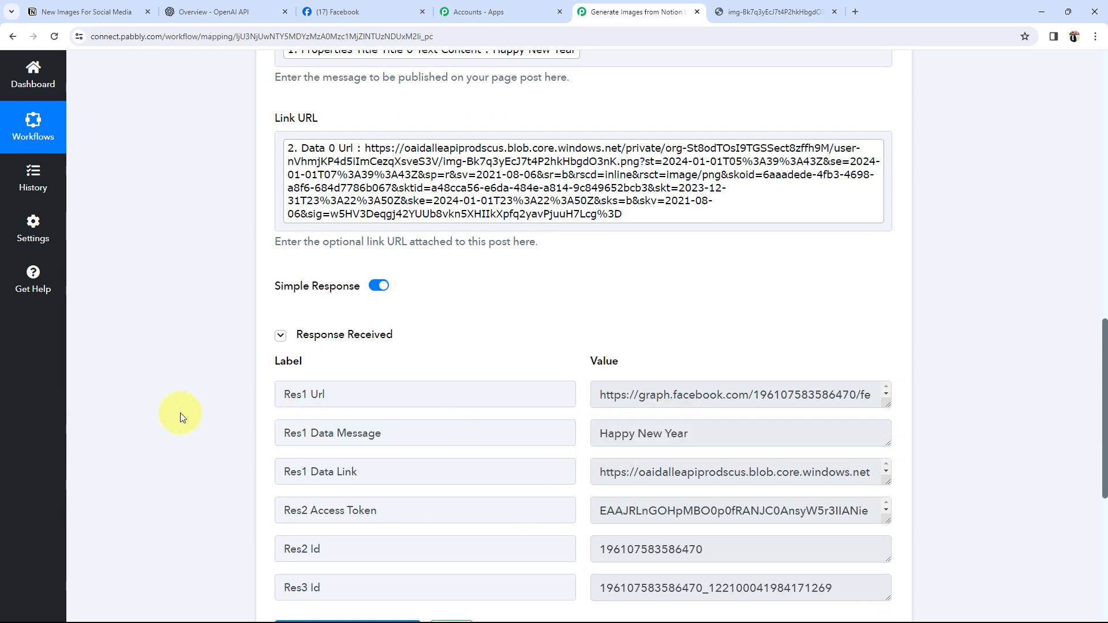
Step: Switch to Facebook, open the Galaxy Fitness Gym page and compare its newest post with the generated image
{"action": "left_click", "coordinate": [345, 12]}
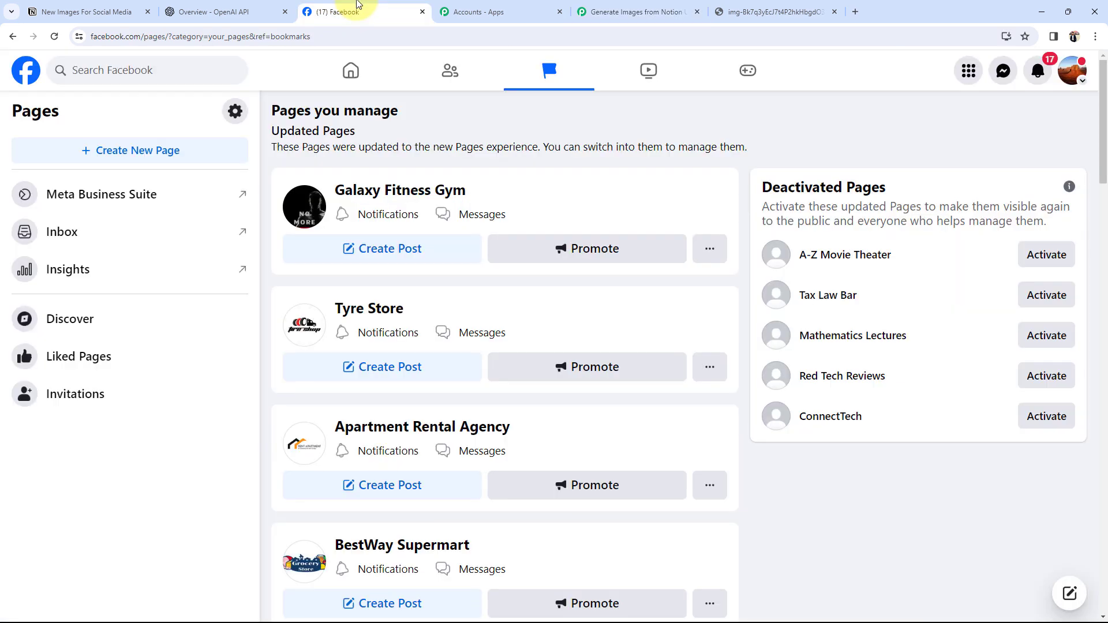
{"action": "left_click", "coordinate": [371, 197]}
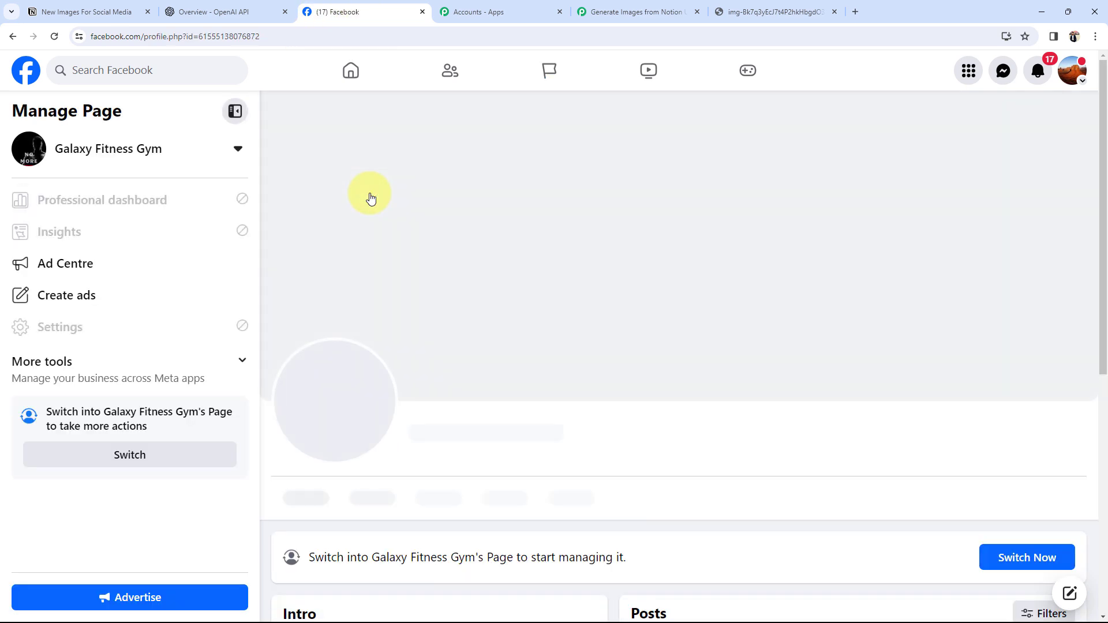
{"action": "scroll", "coordinate": [372, 199], "scroll_direction": "down", "scroll_amount": 8}
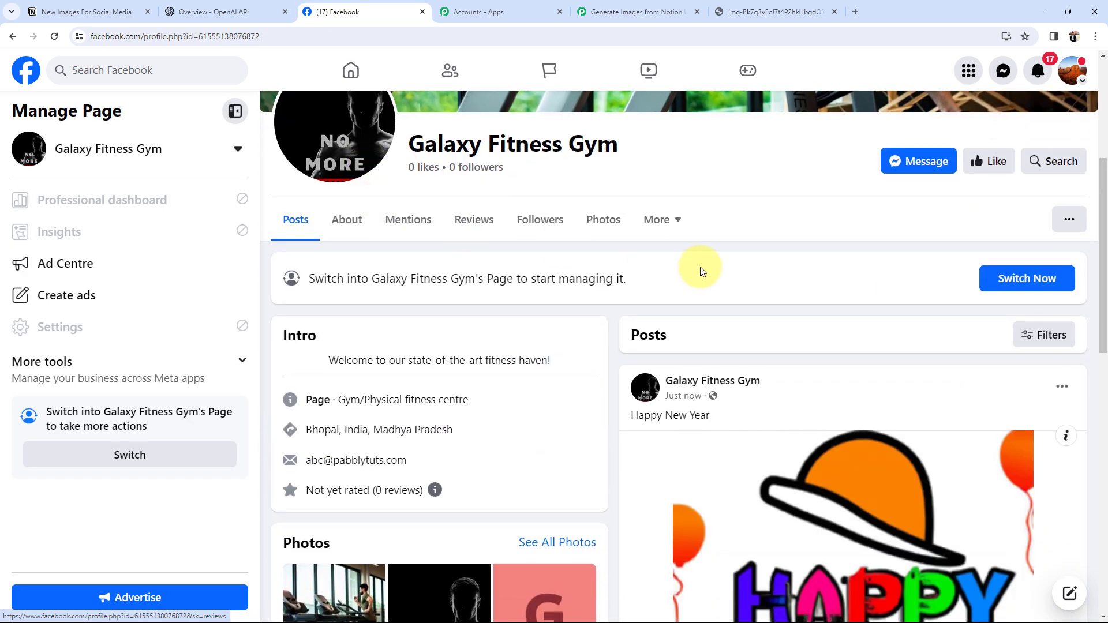
{"action": "scroll", "coordinate": [697, 340], "scroll_direction": "down", "scroll_amount": 1}
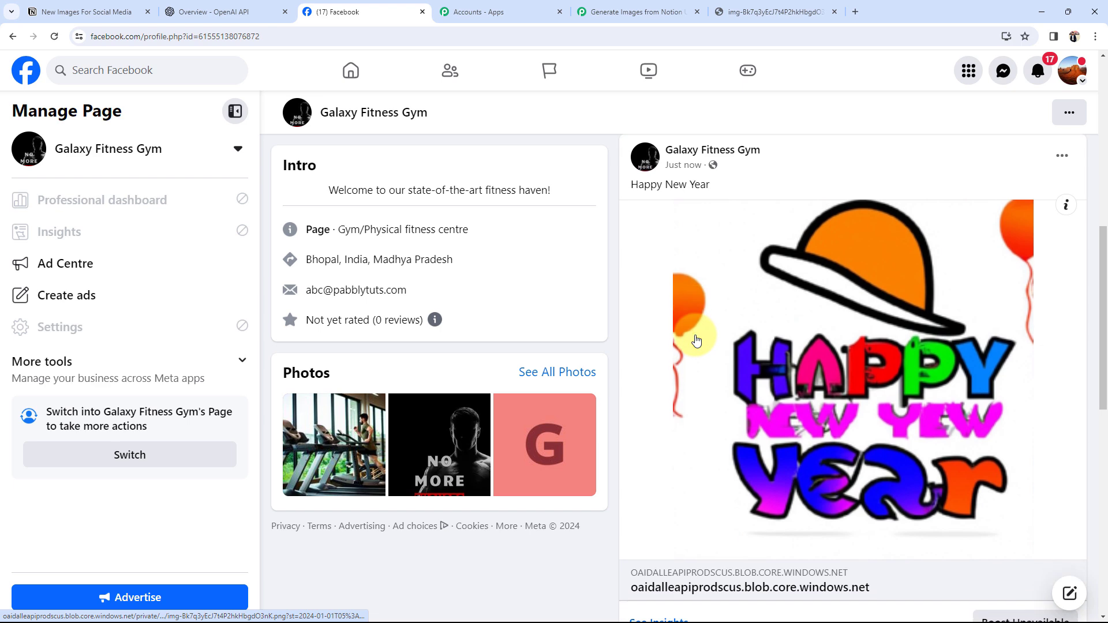
{"action": "left_click_drag", "start_coordinate": [629, 186], "coordinate": [707, 200]}
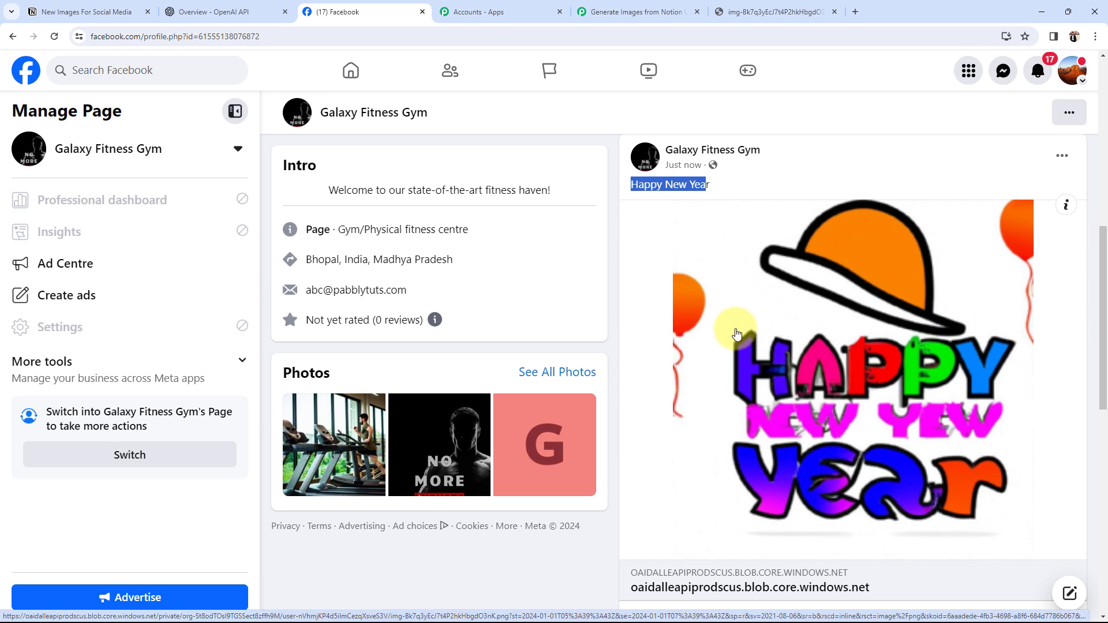
{"action": "left_click", "coordinate": [768, 11]}
Step: Return to the Pabbly Connect workflow and collapse the Facebook Pages Create Page Post action
{"action": "left_click", "coordinate": [589, 11]}
{"action": "scroll", "coordinate": [213, 350], "scroll_direction": "up", "scroll_amount": 5}
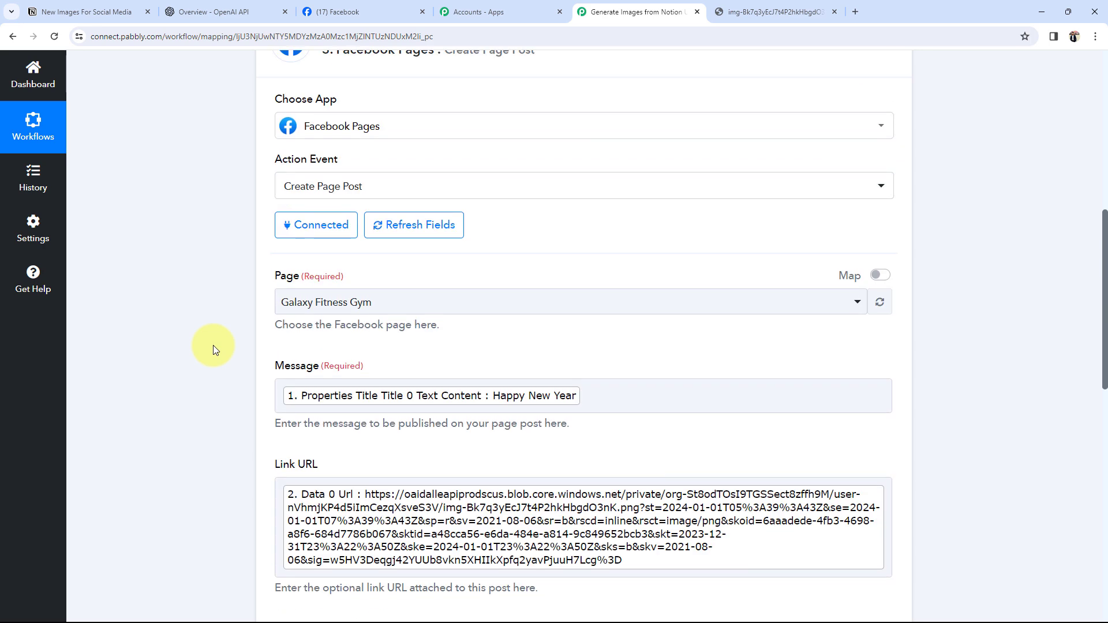
{"action": "scroll", "coordinate": [213, 345], "scroll_direction": "up", "scroll_amount": 5}
{"action": "left_click", "coordinate": [440, 351]}
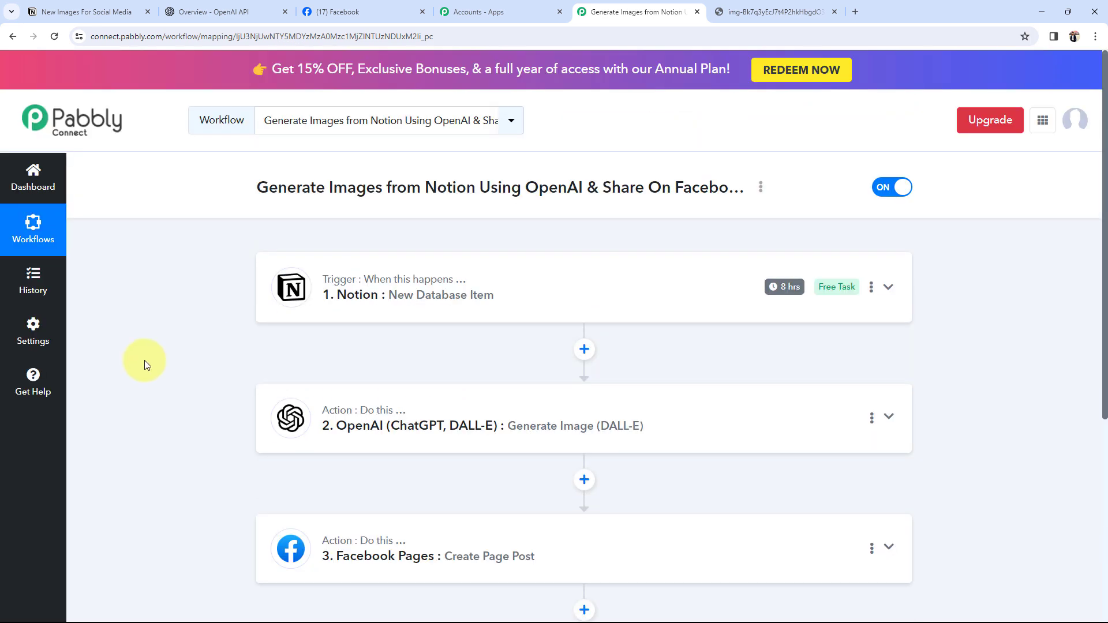